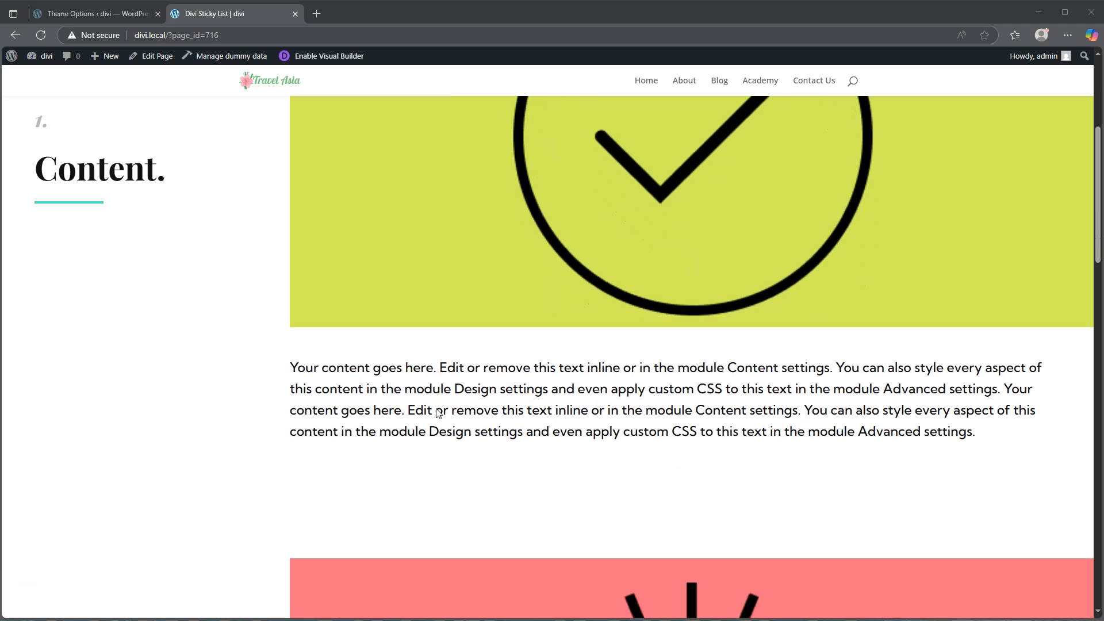
Review the finished sticky list page down to its footer, checking how the headings stack beside the content.
scroll(437, 413, down, 6)
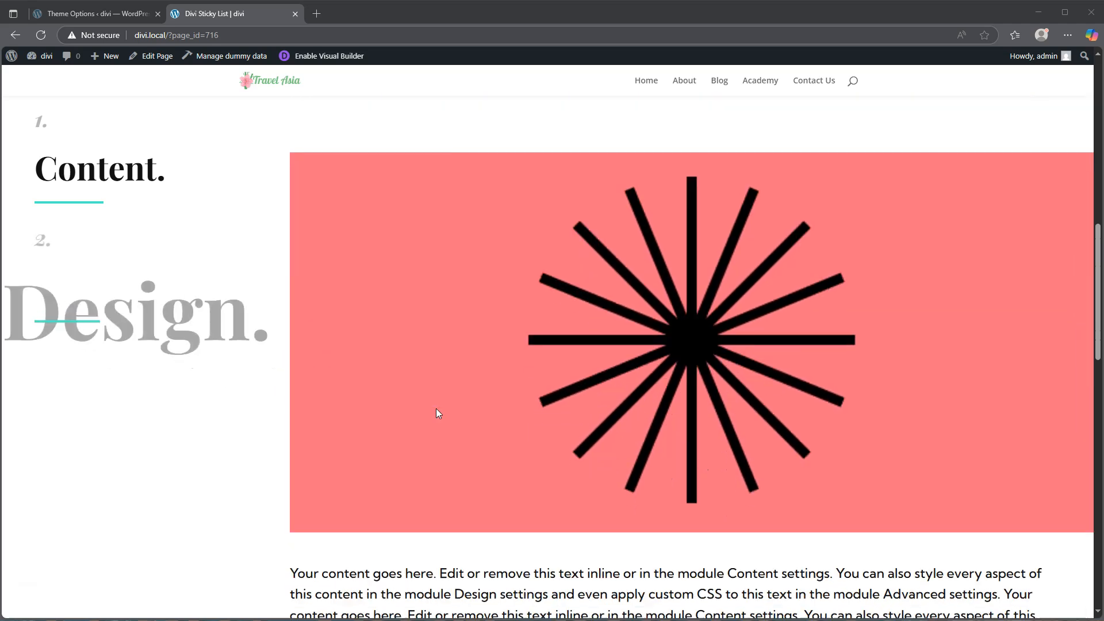
scroll(437, 412, down, 2)
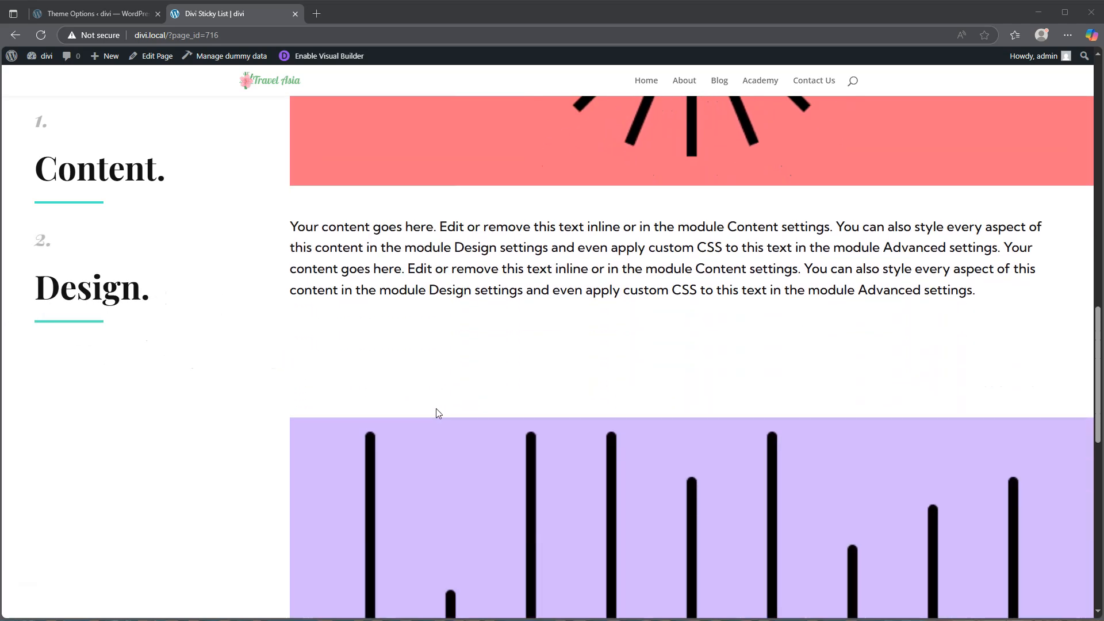
scroll(437, 413, down, 2)
scroll(436, 408, down, 5)
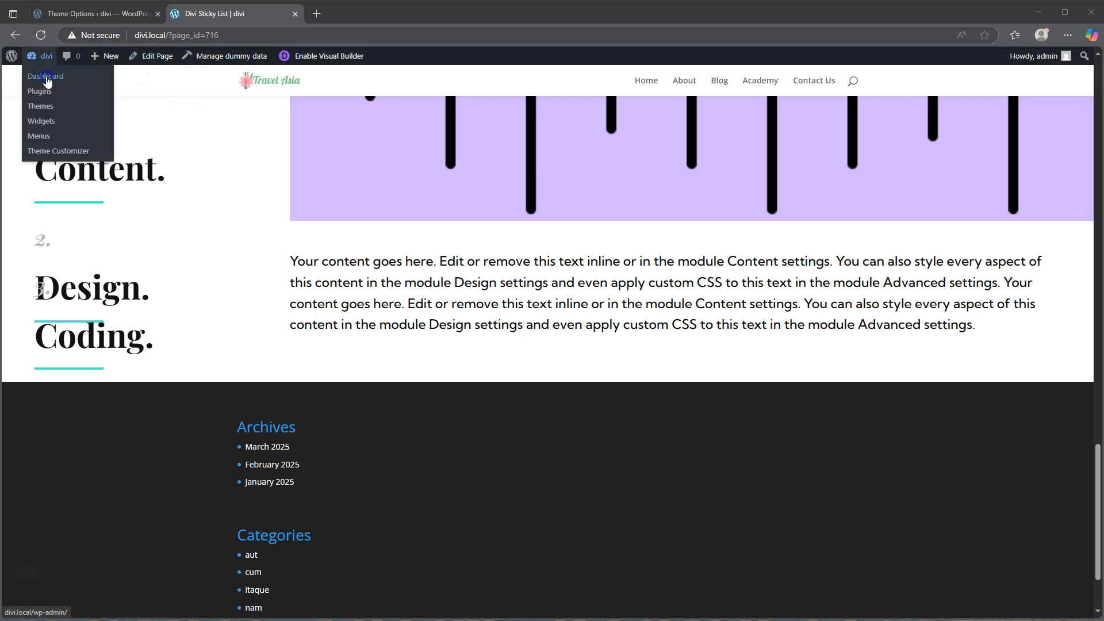
Add a new page from the WordPress dashboard and title it "Divi Sticky List Demo".
click(41, 76)
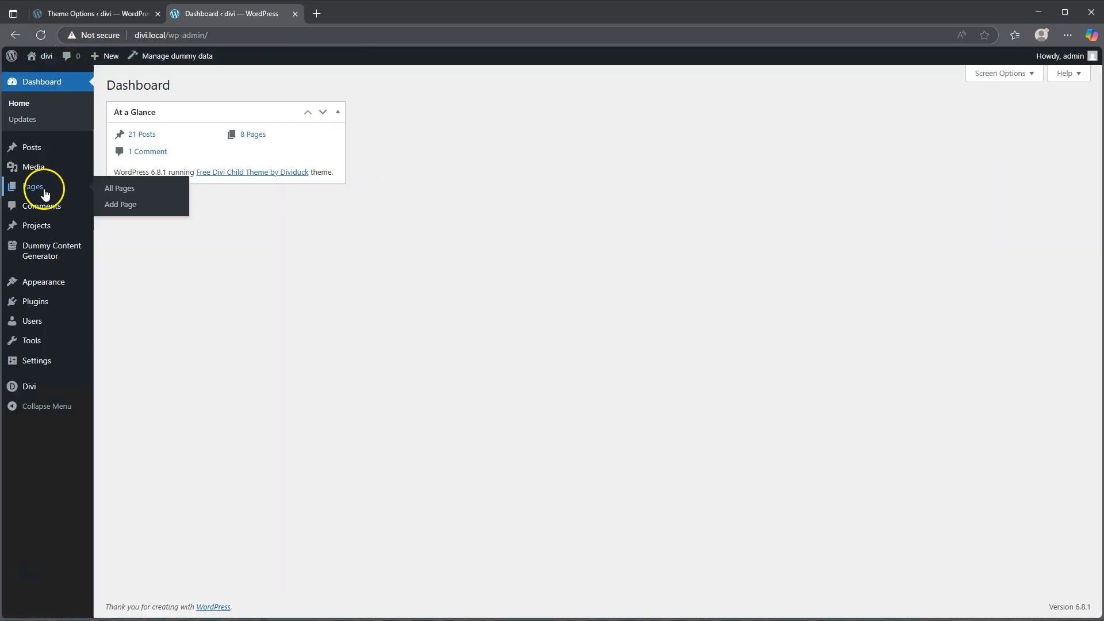
click(38, 189)
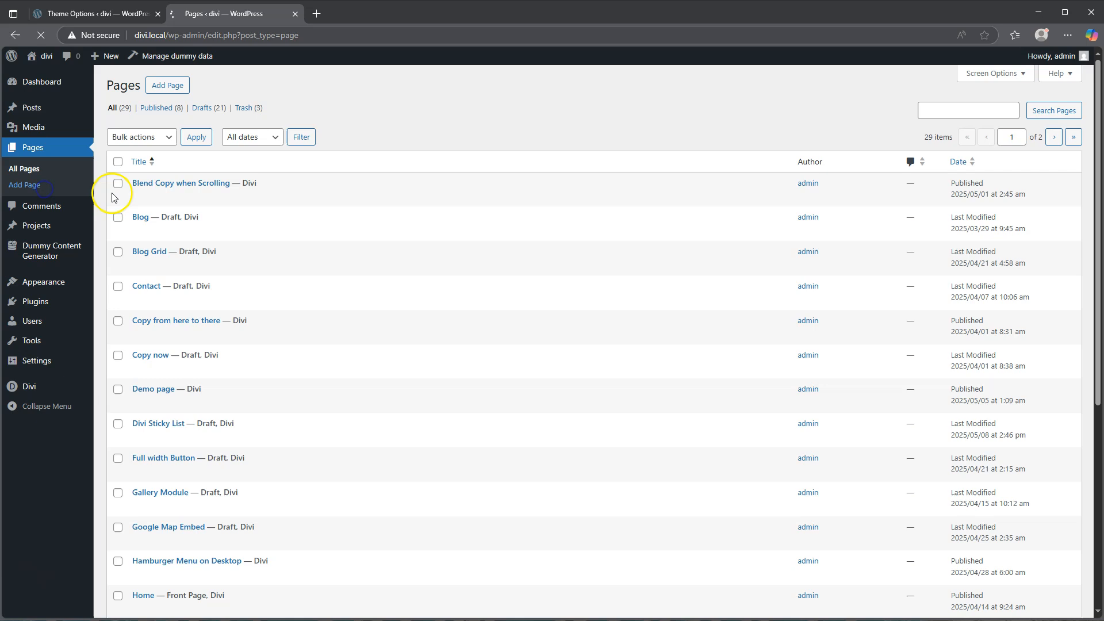
click(167, 85)
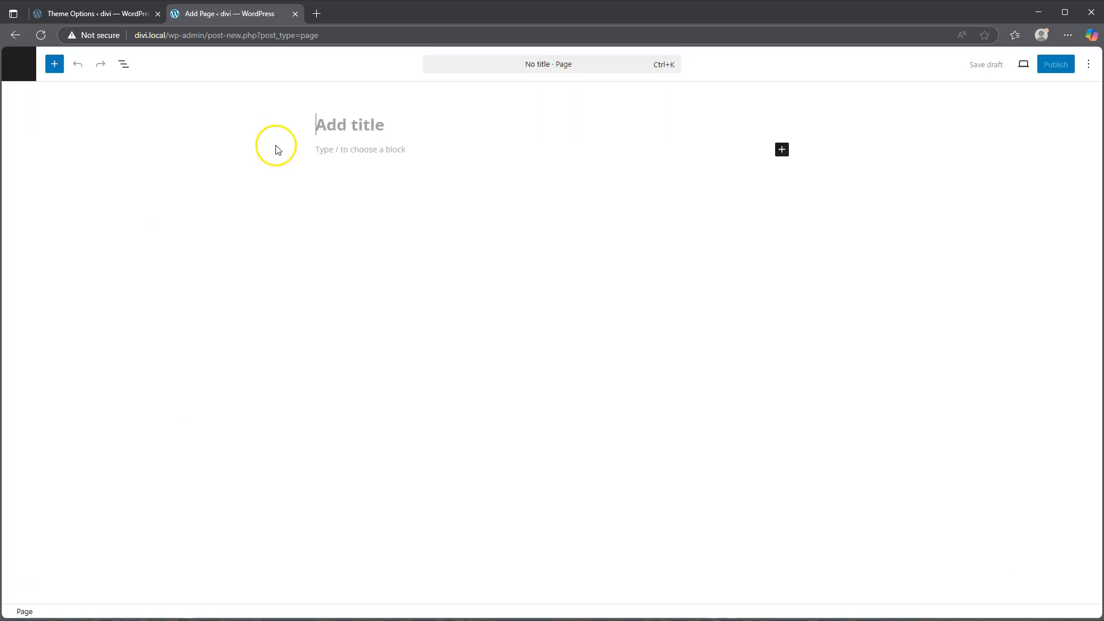
text(Divi St)
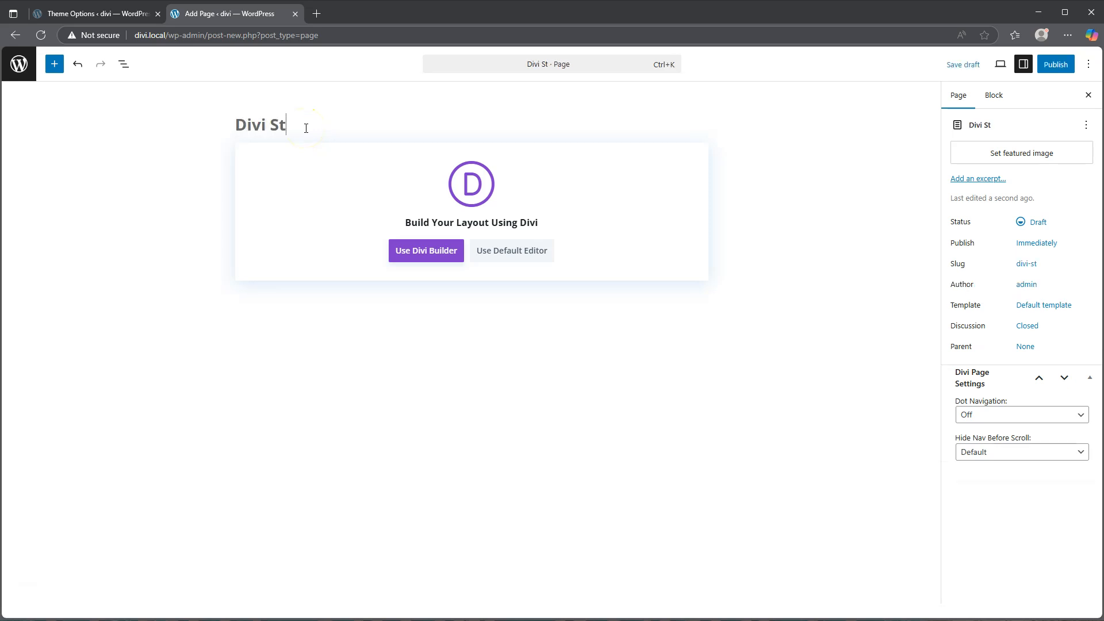
text(icky List Demo)
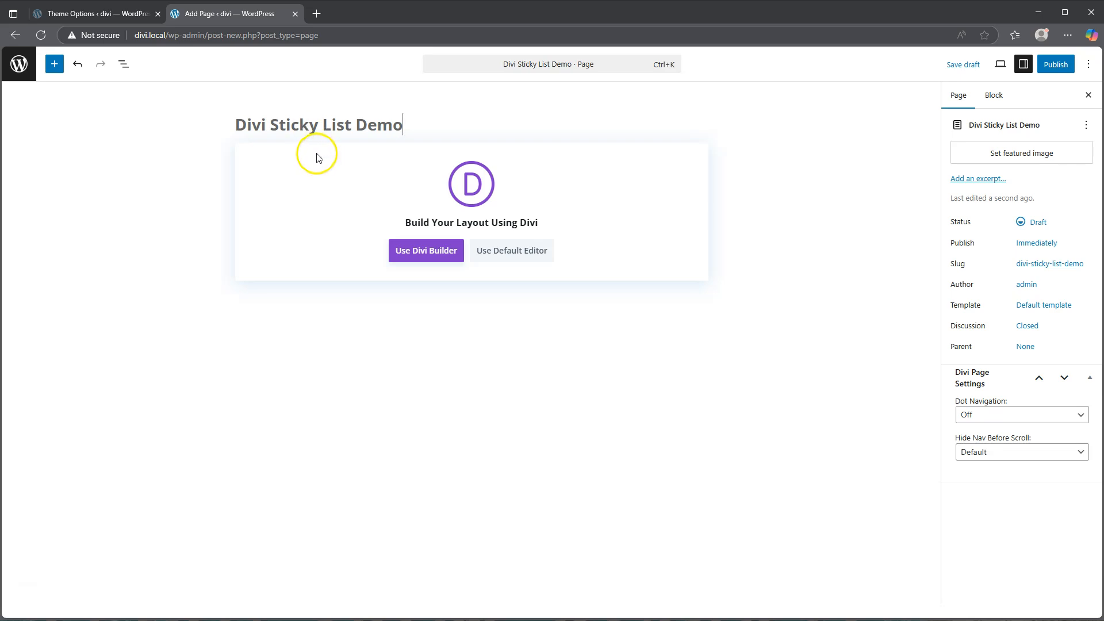
Start building the page from scratch with Divi Builder and insert a two-column row with a narrow first and wide second column.
click(417, 251)
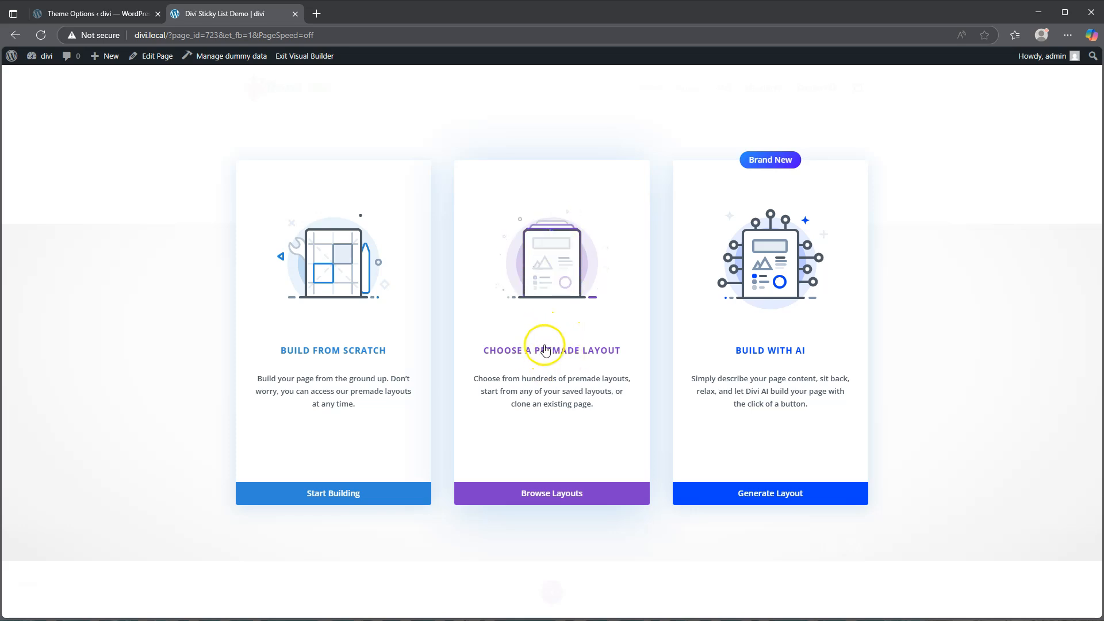
click(329, 493)
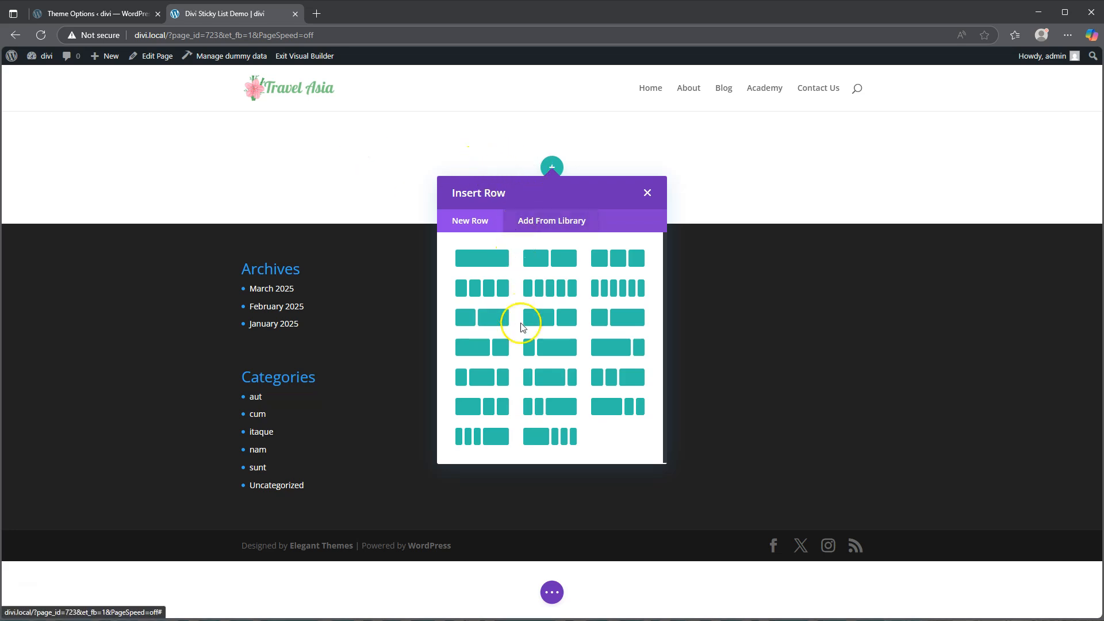
click(548, 348)
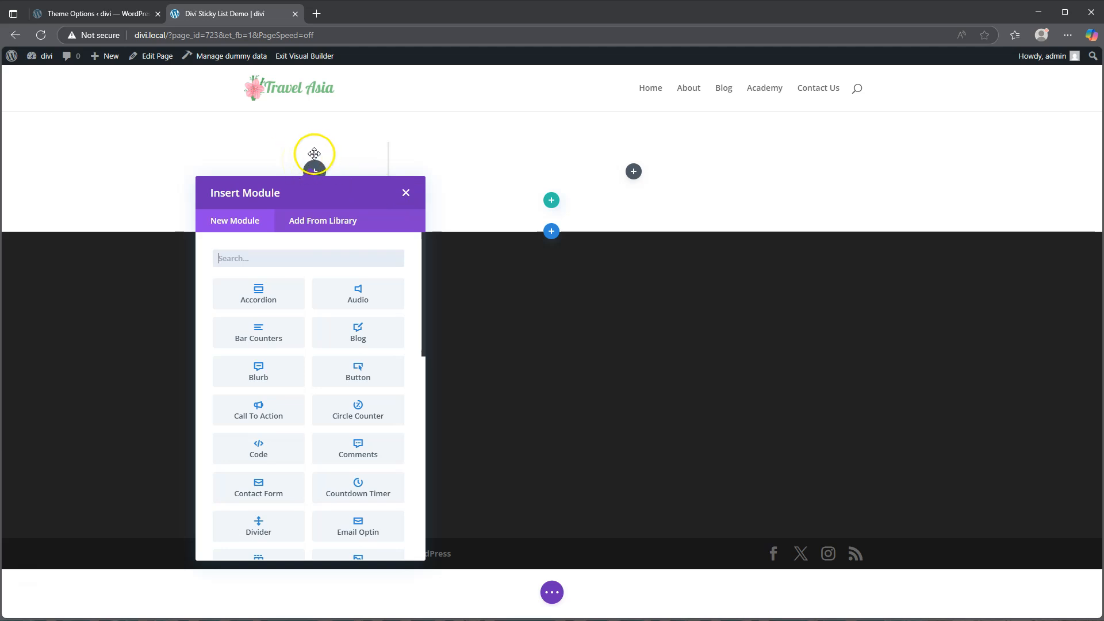
click(406, 195)
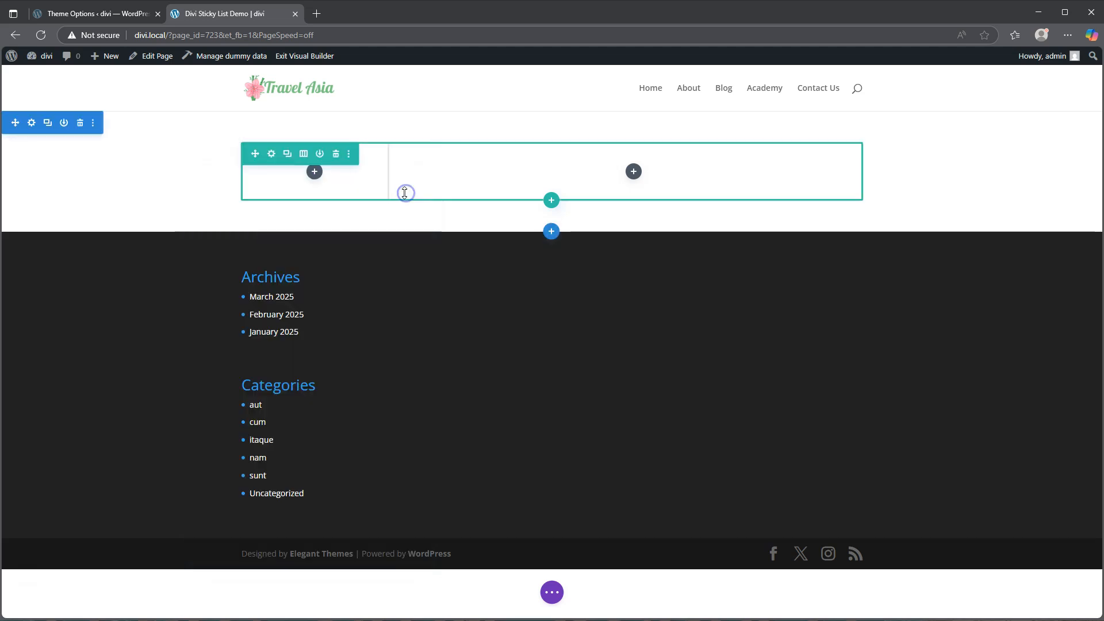
Set the row's width and max width to 100%.
click(271, 156)
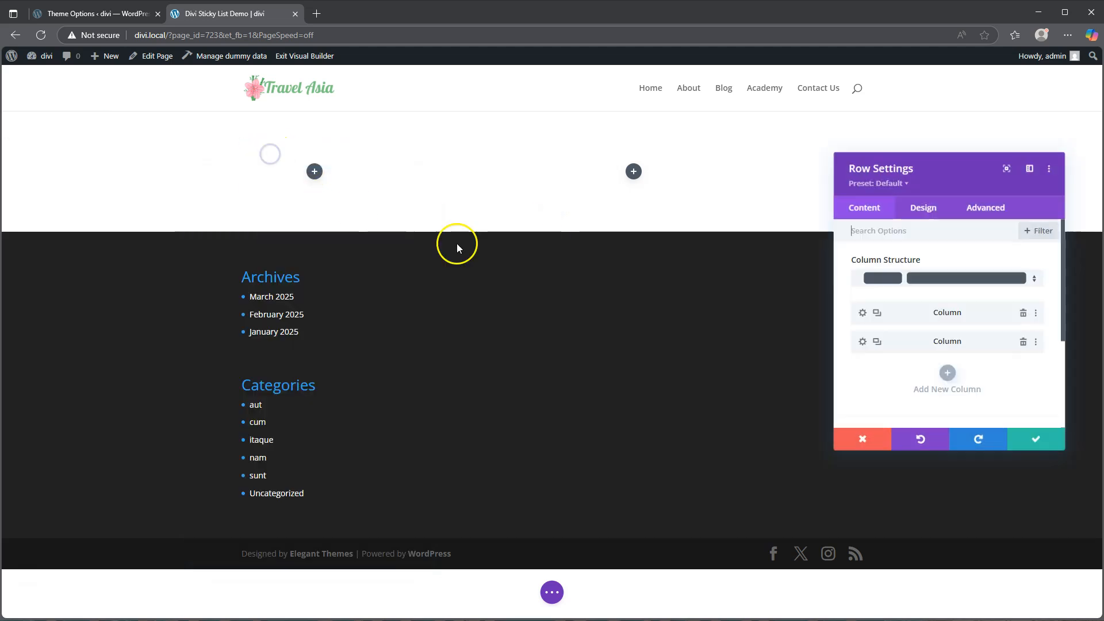
click(924, 211)
click(897, 264)
drag(946, 389, 986, 389)
scroll(1011, 335, down, 2)
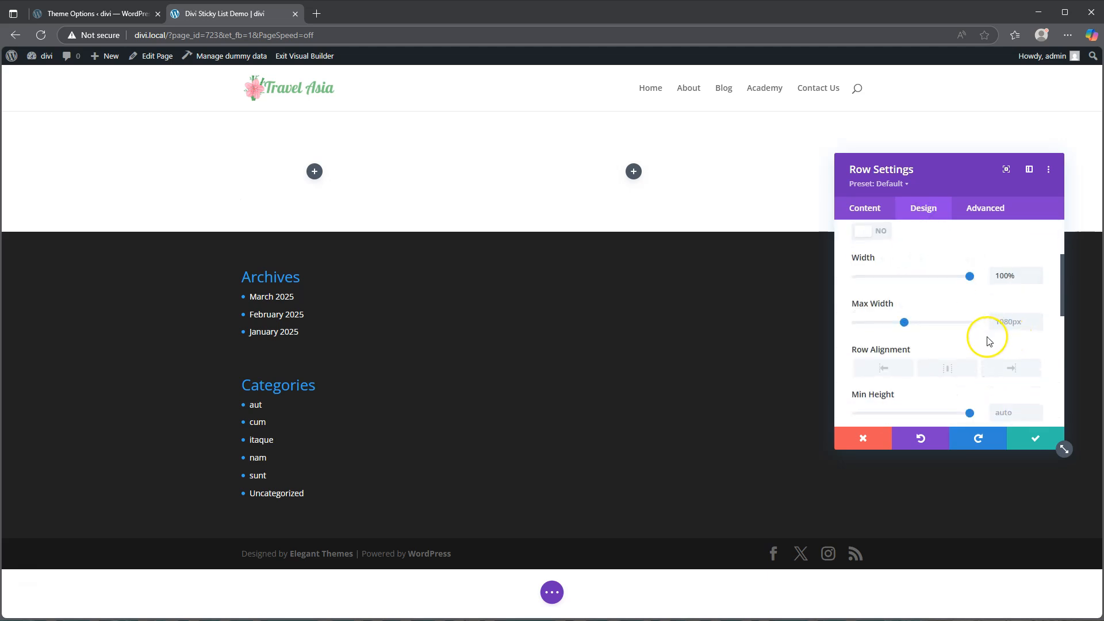
text(100)
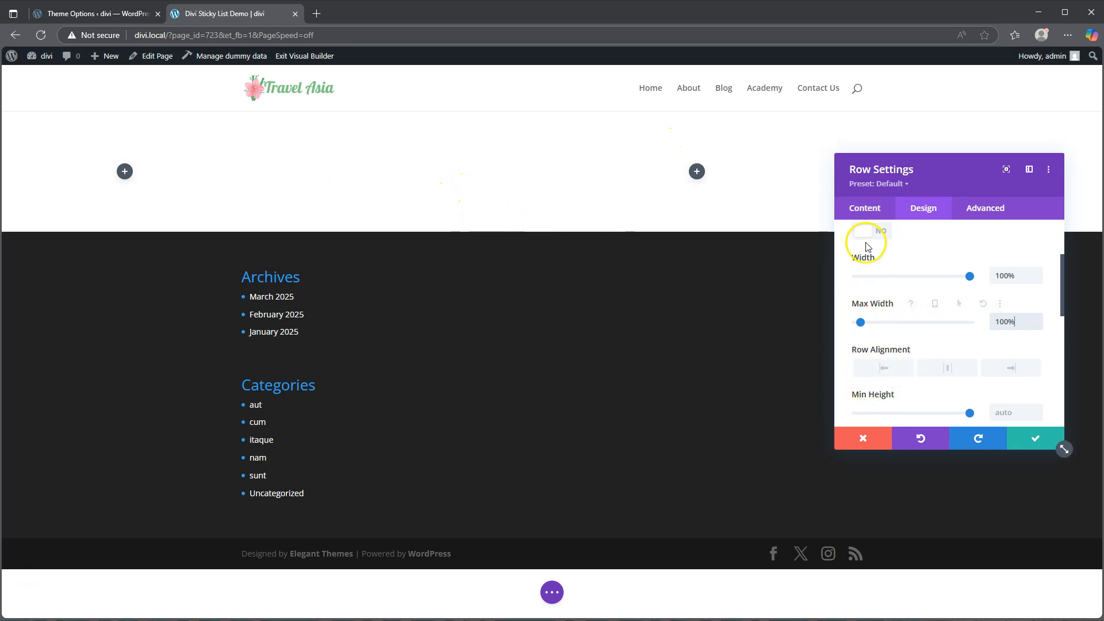
Set the first column's padding to 20px top and bottom and 3% left and right, linking each pair.
click(865, 208)
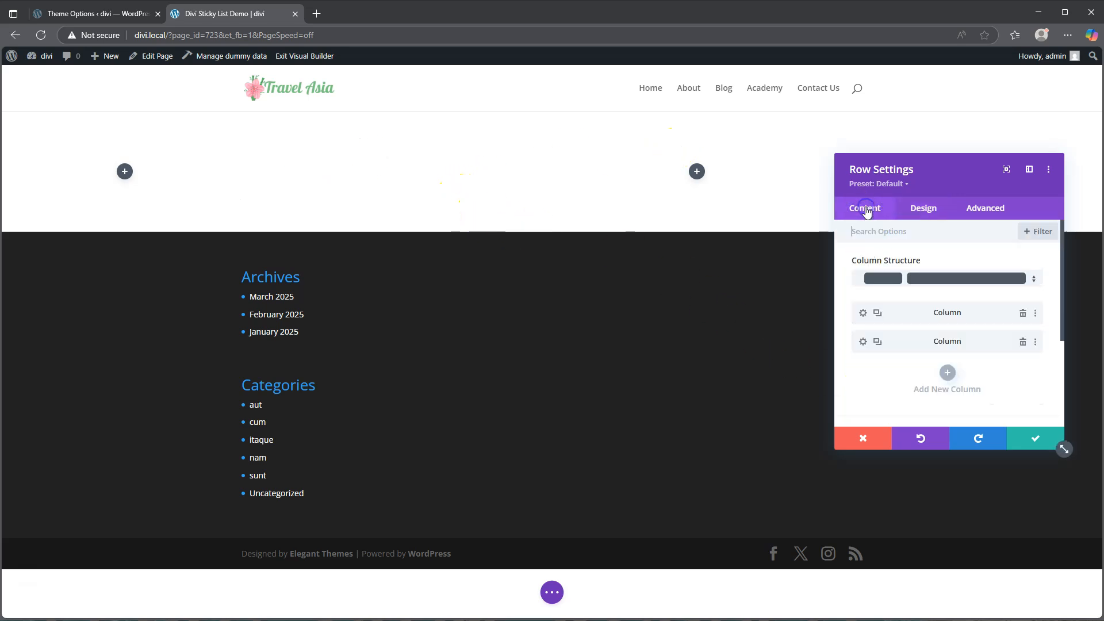
click(864, 313)
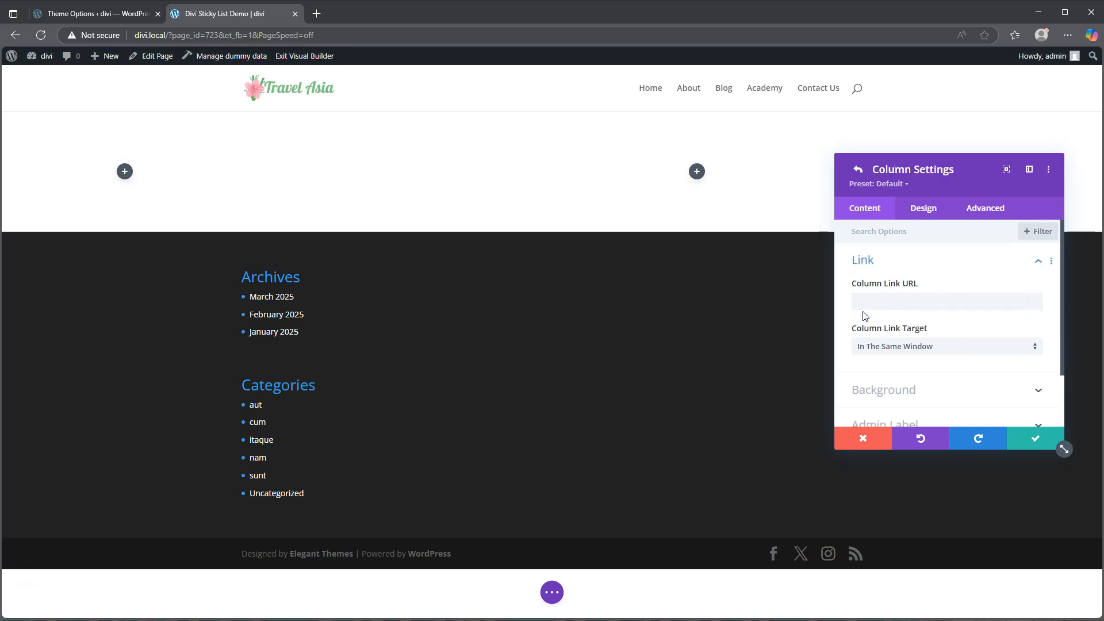
click(871, 322)
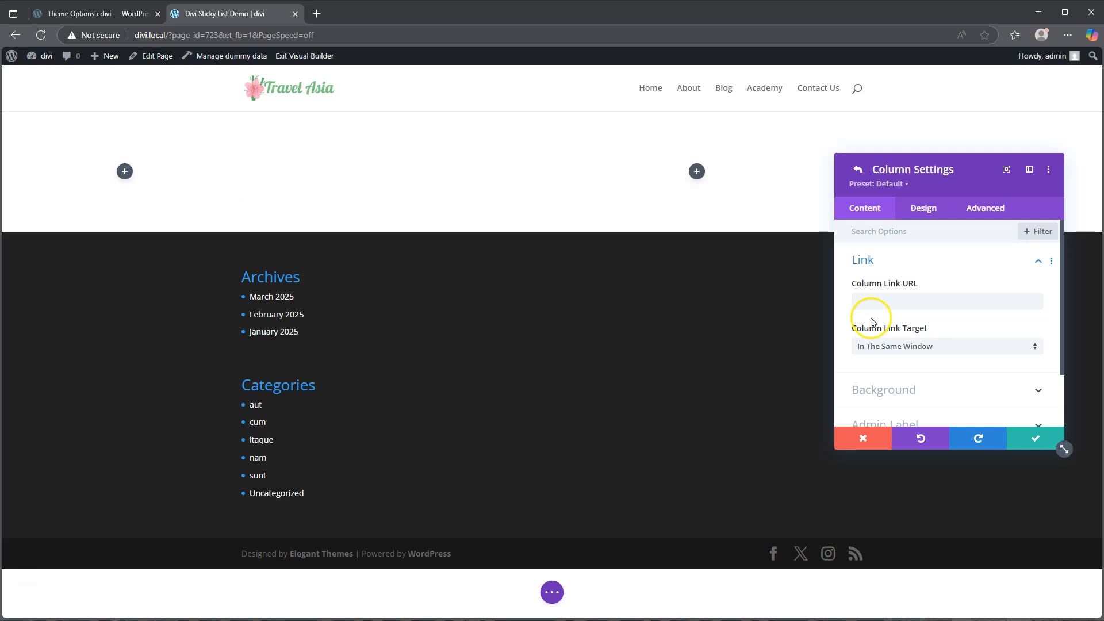
click(924, 209)
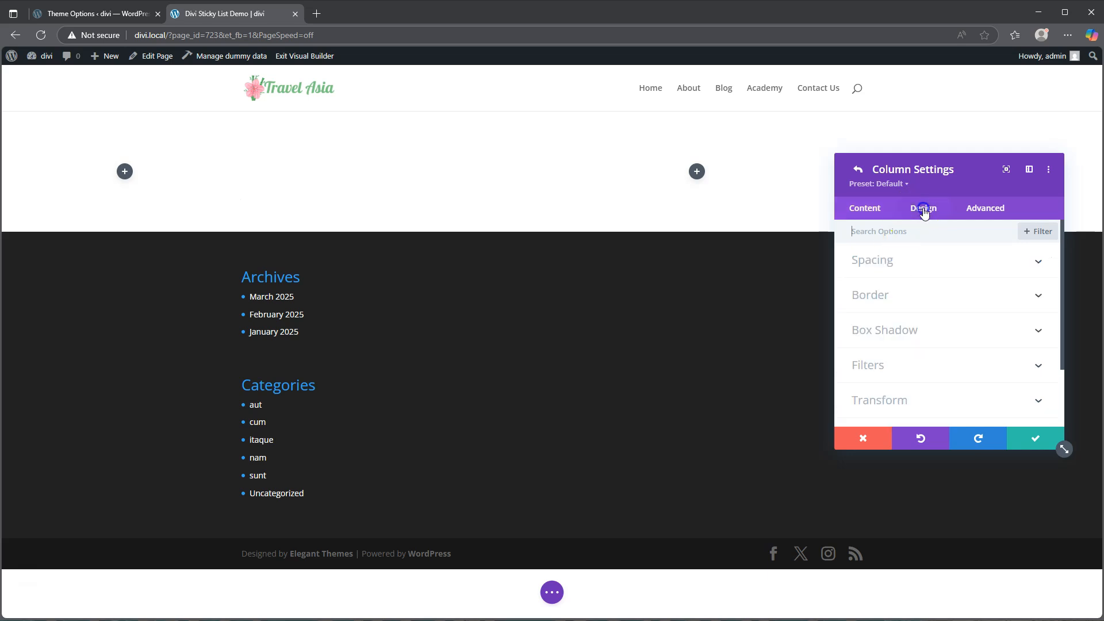
click(900, 262)
click(873, 305)
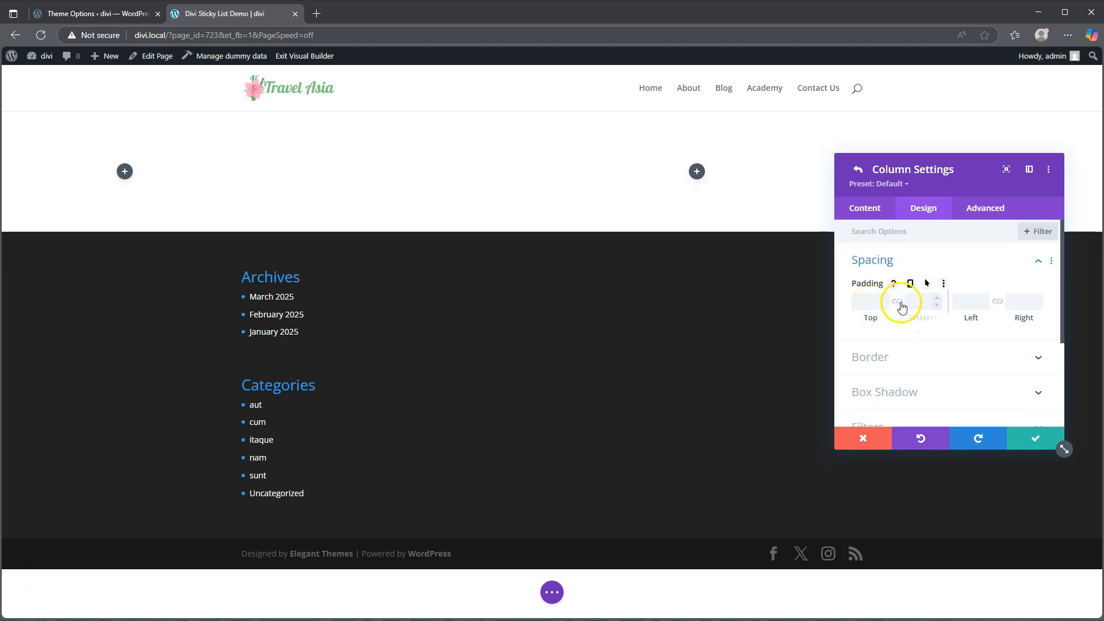
click(871, 301)
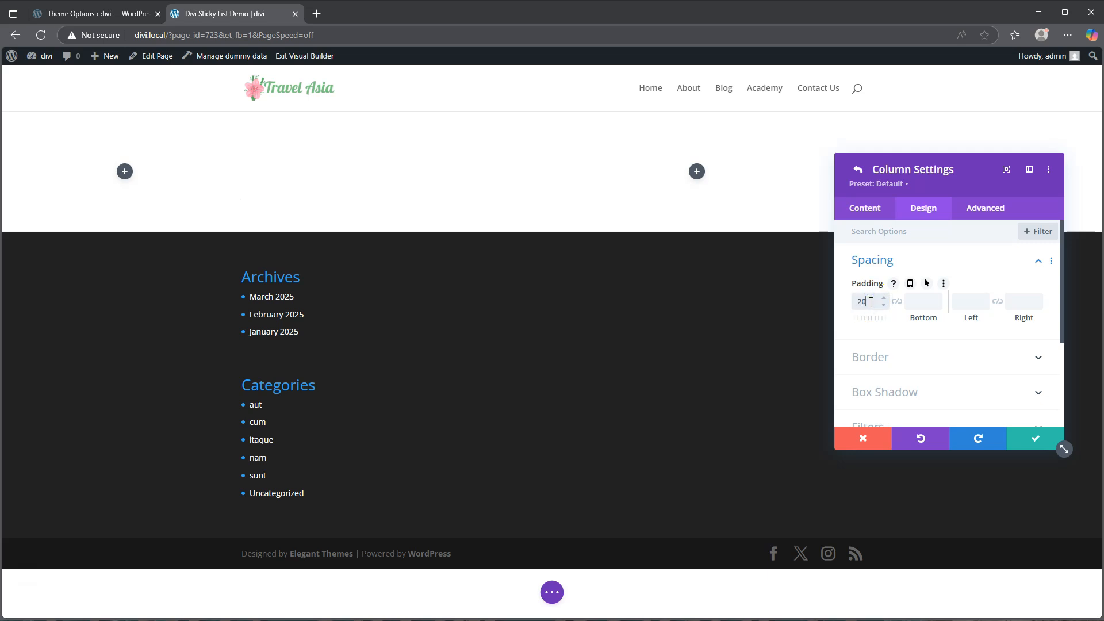
click(898, 303)
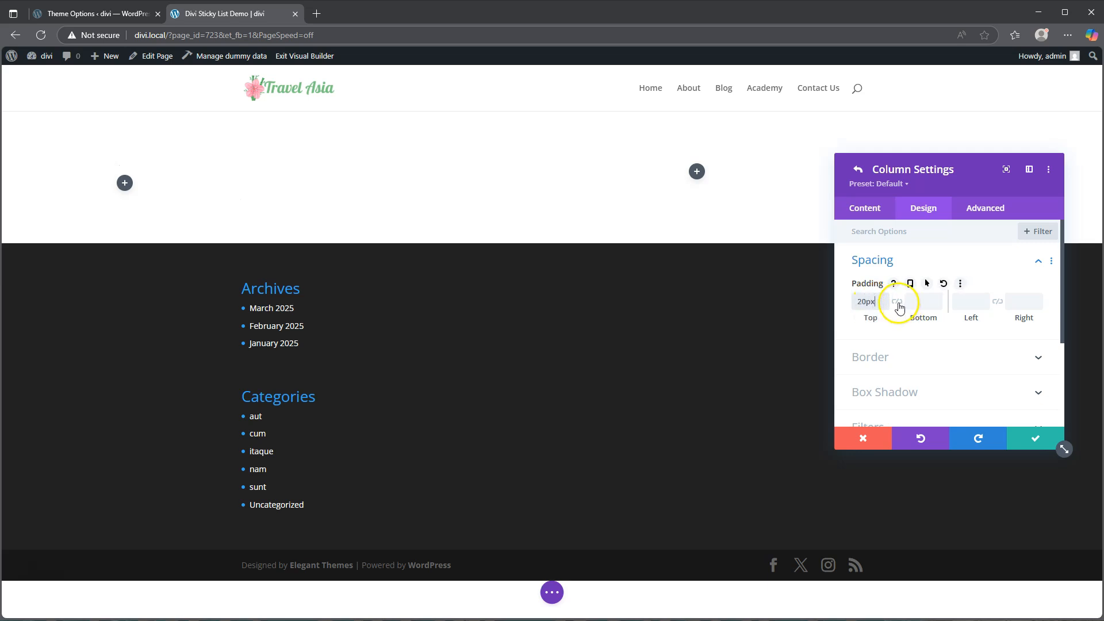
click(973, 304)
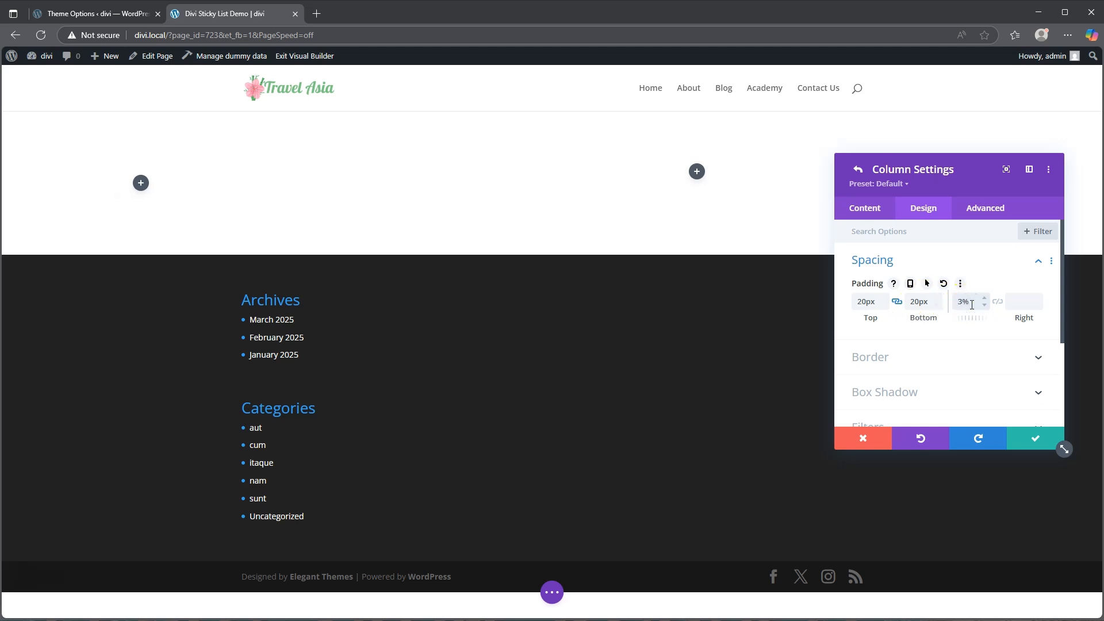
click(997, 303)
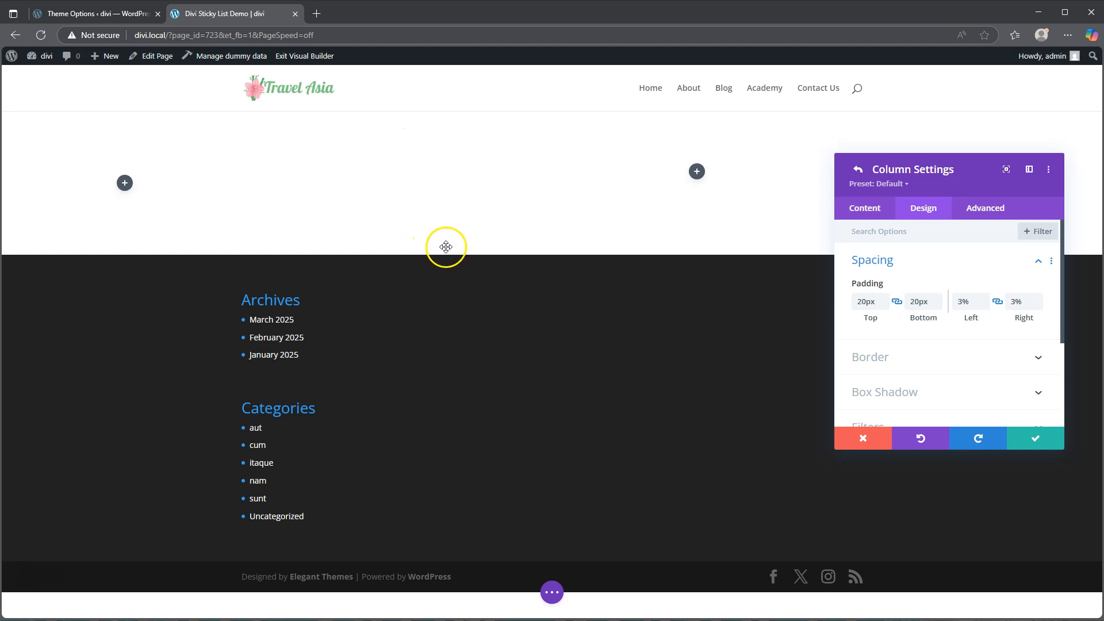
Set the first column's Z Index to 12 and save the column and row settings.
click(986, 211)
scroll(871, 345, down, 2)
click(898, 318)
scroll(900, 319, down, 5)
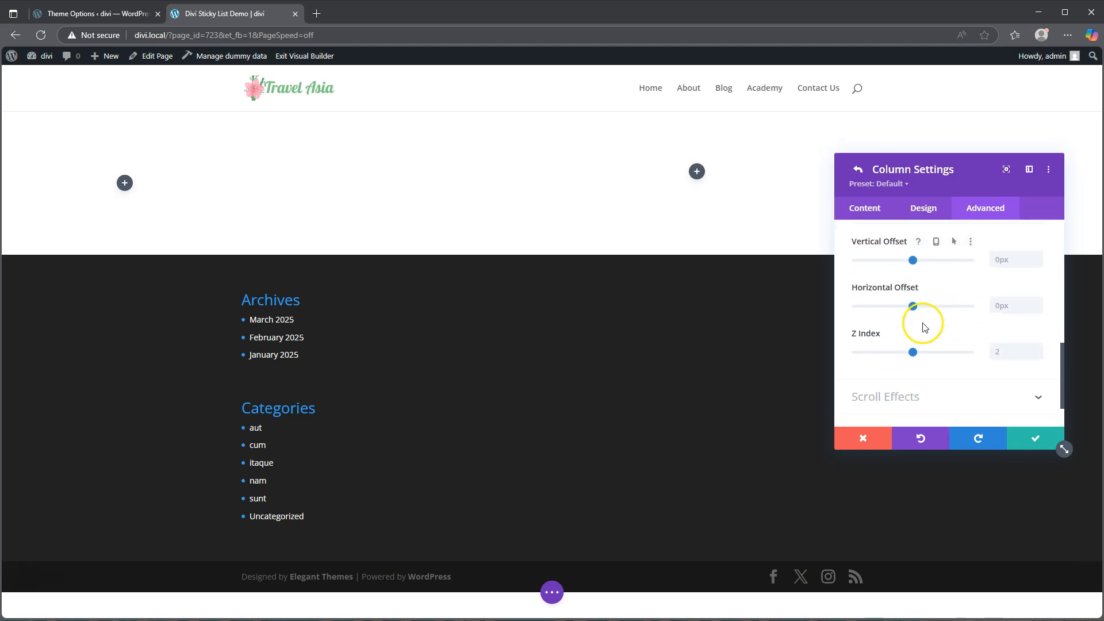
scroll(923, 326, down, 1)
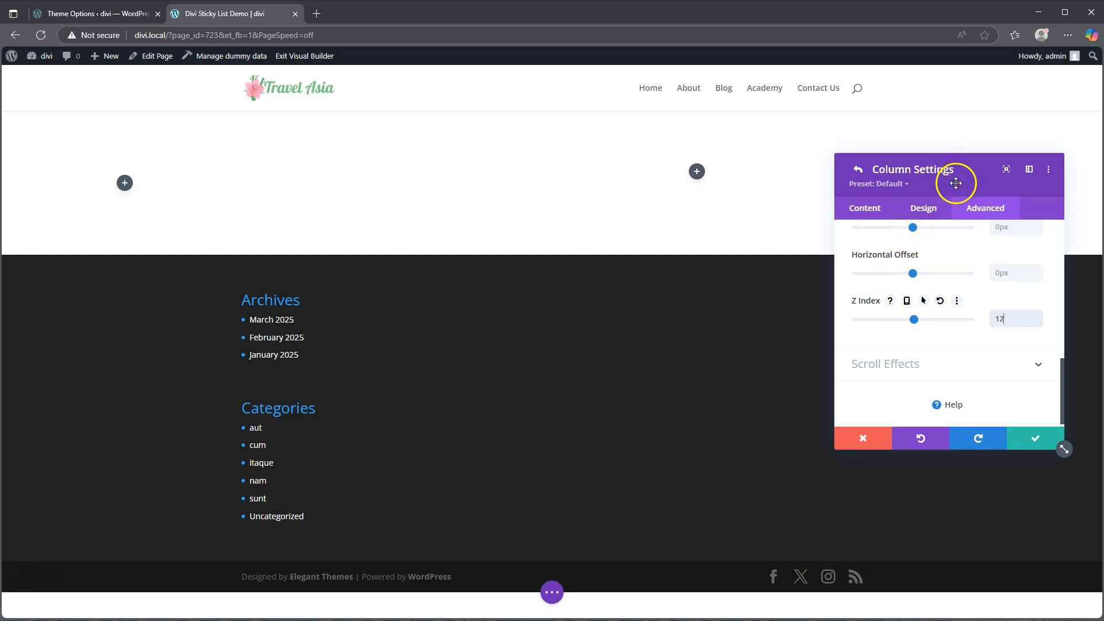
drag(964, 164, 934, 175)
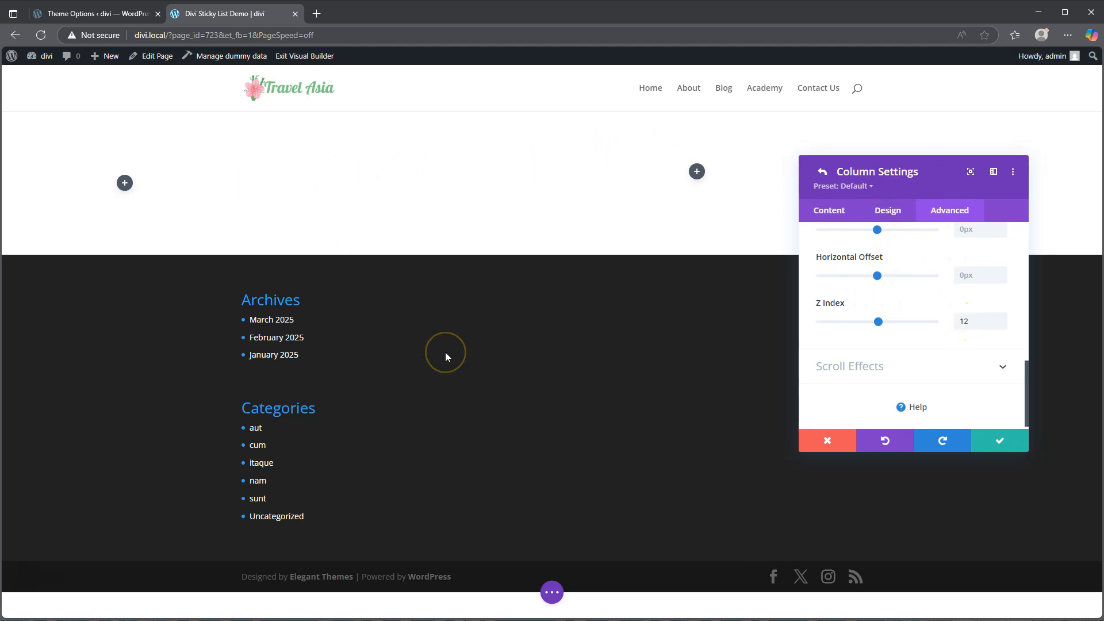
click(1001, 448)
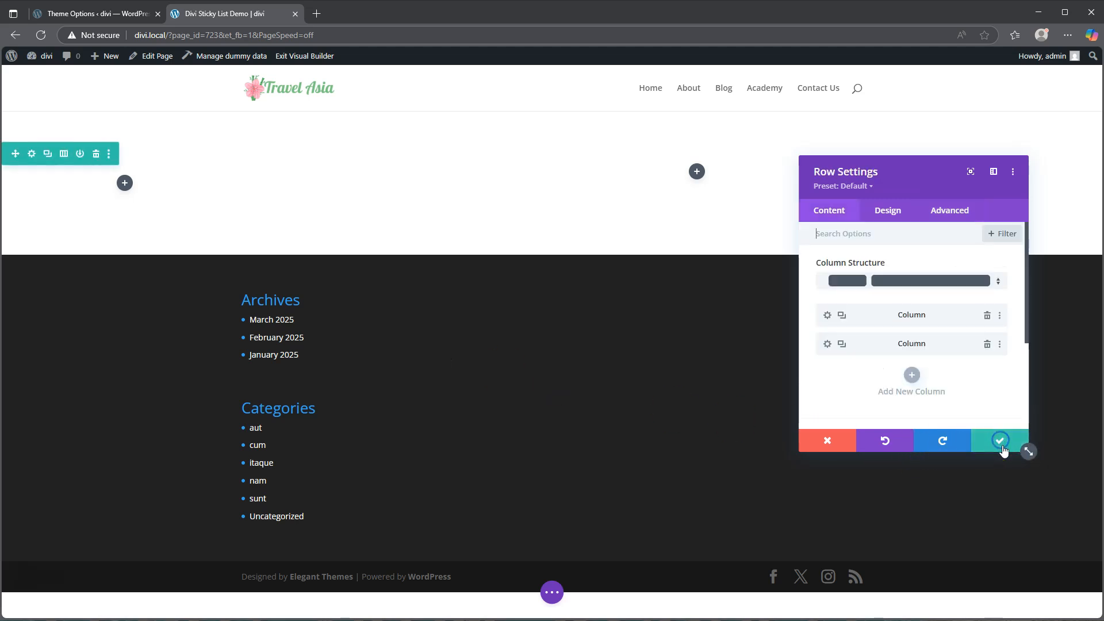
click(1000, 446)
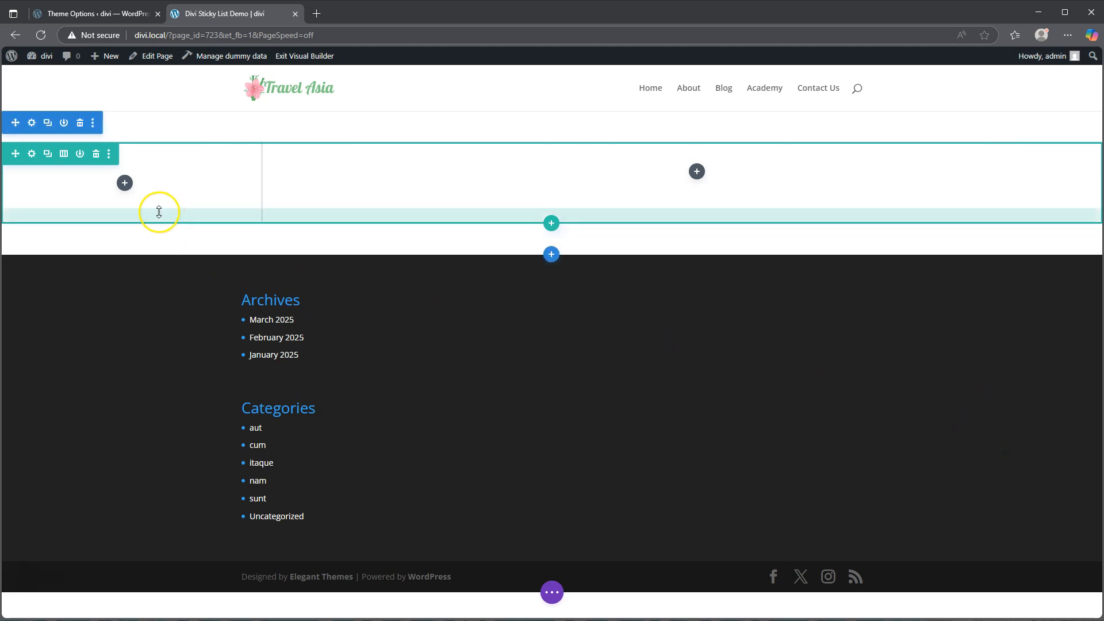
Add a Text module to the row's first column and replace its placeholder body with "1.".
click(125, 183)
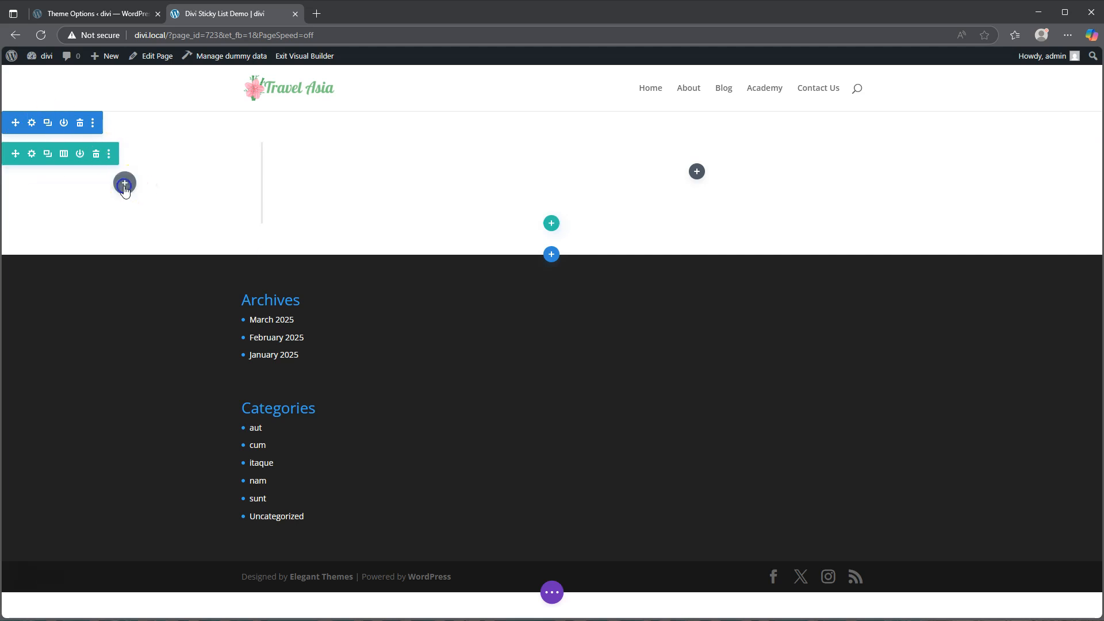
scroll(160, 268, down, 10)
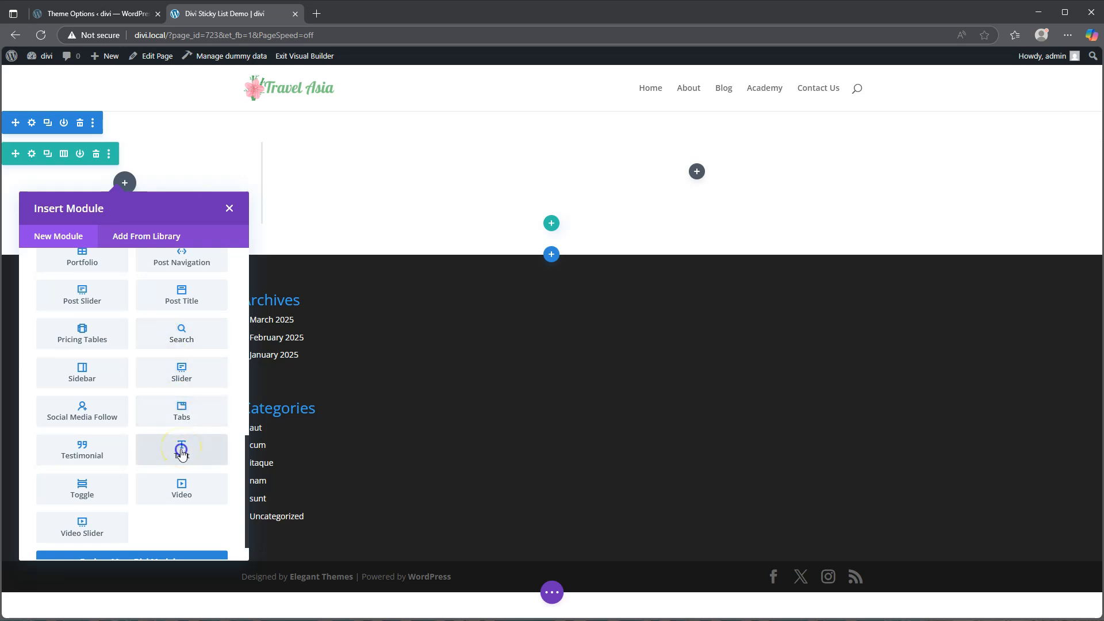
click(181, 451)
scroll(927, 401, down, 1)
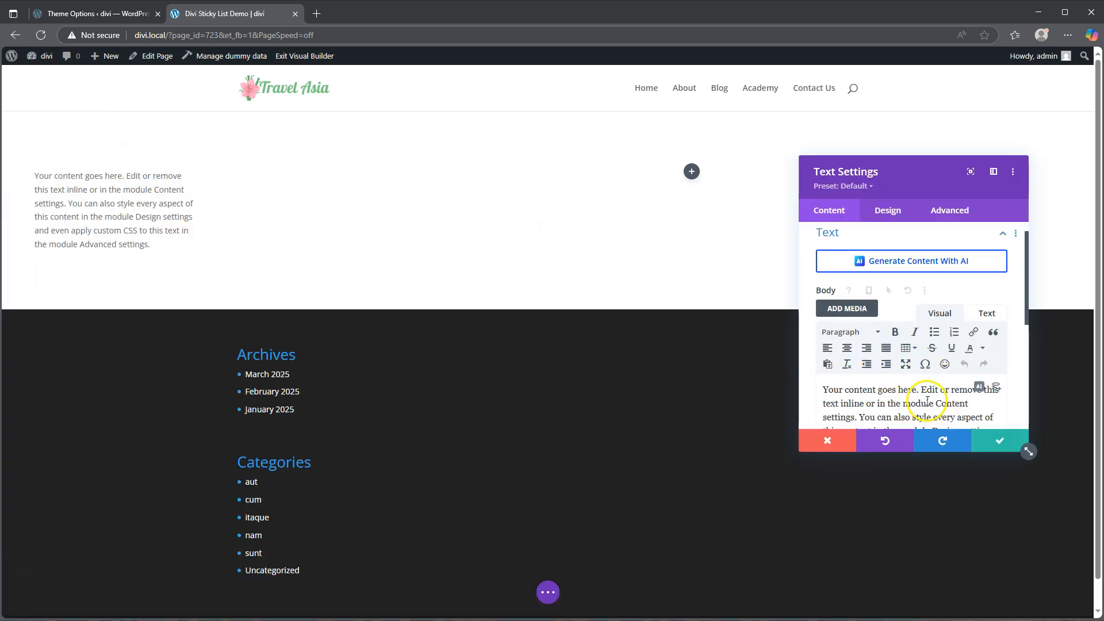
scroll(927, 400, down, 1)
drag(828, 361, 925, 429)
scroll(927, 425, down, 3)
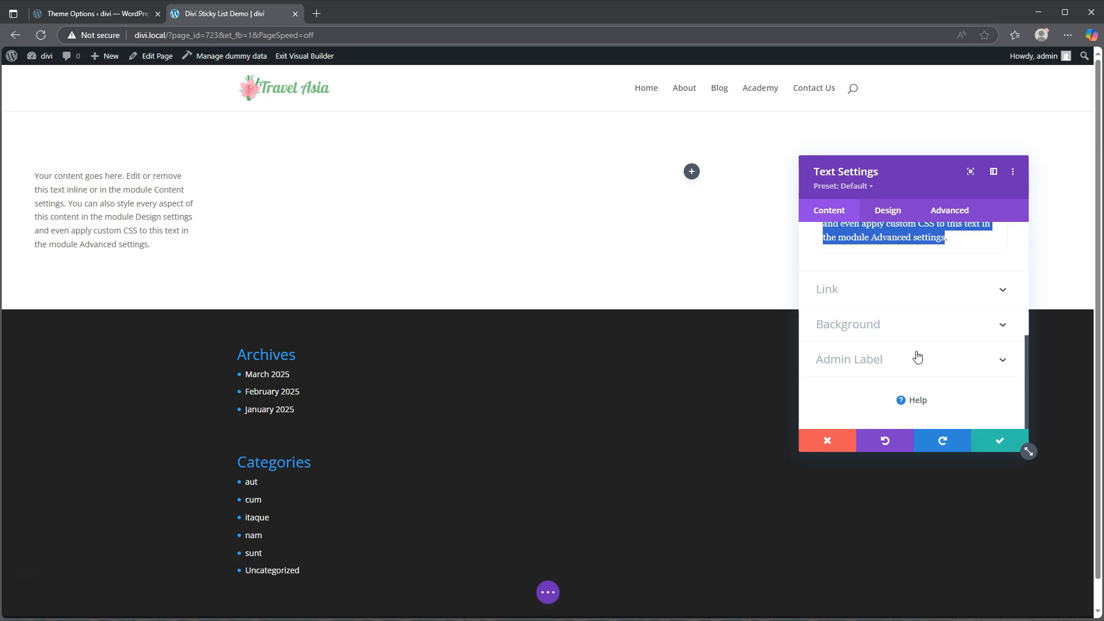
text(1.)
scroll(895, 301, up, 2)
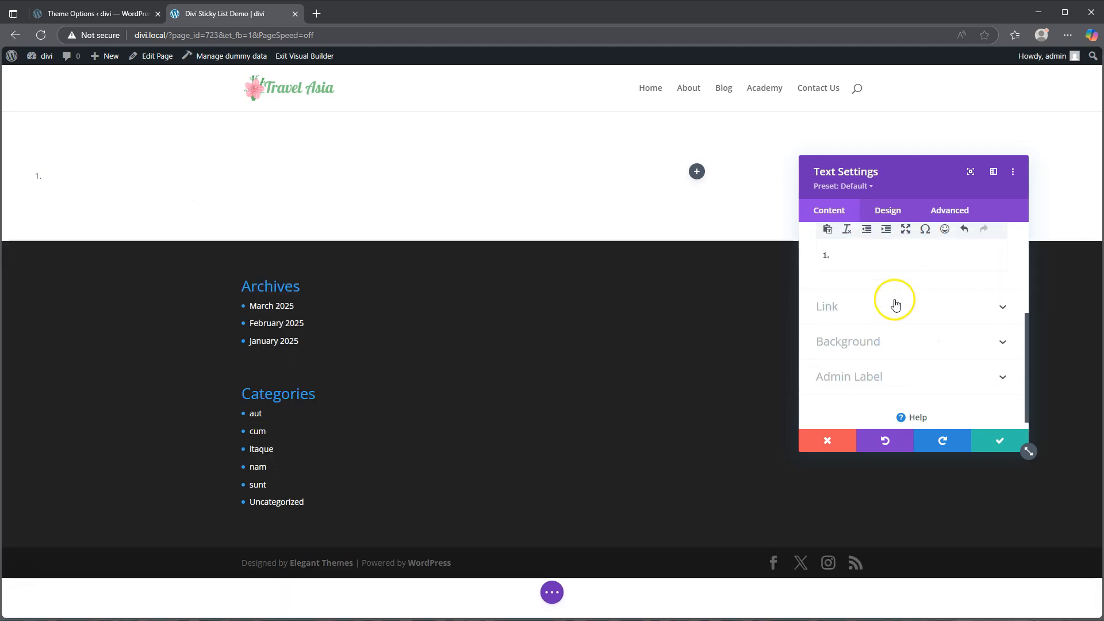
Set the "1." text module's font to Playfair Display with Bold weight.
click(888, 212)
click(868, 265)
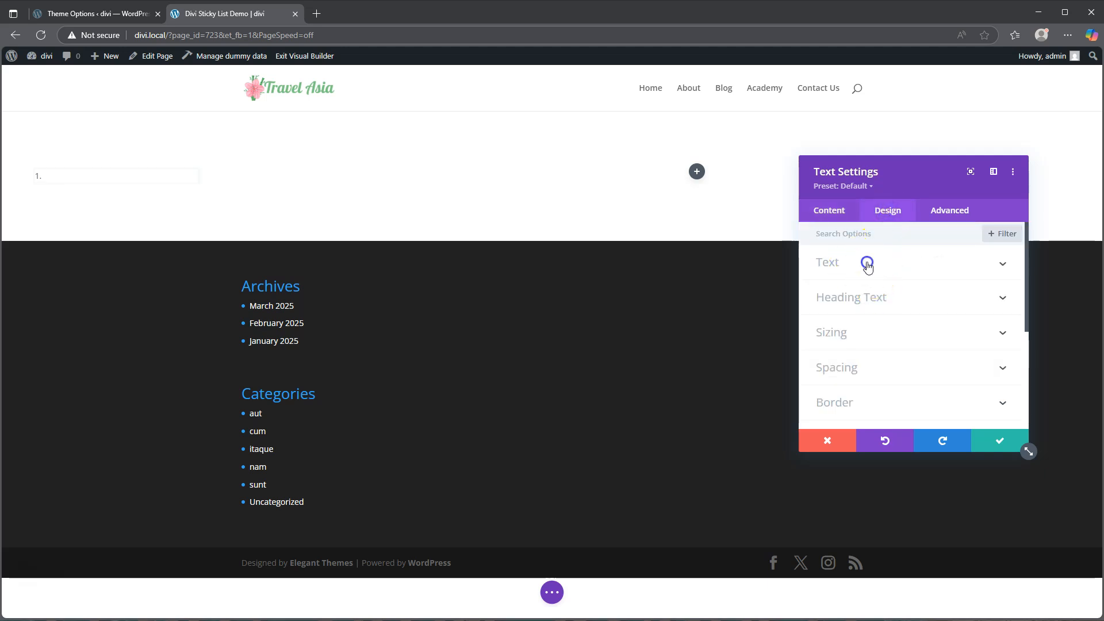
scroll(874, 302, down, 2)
scroll(874, 261, up, 1)
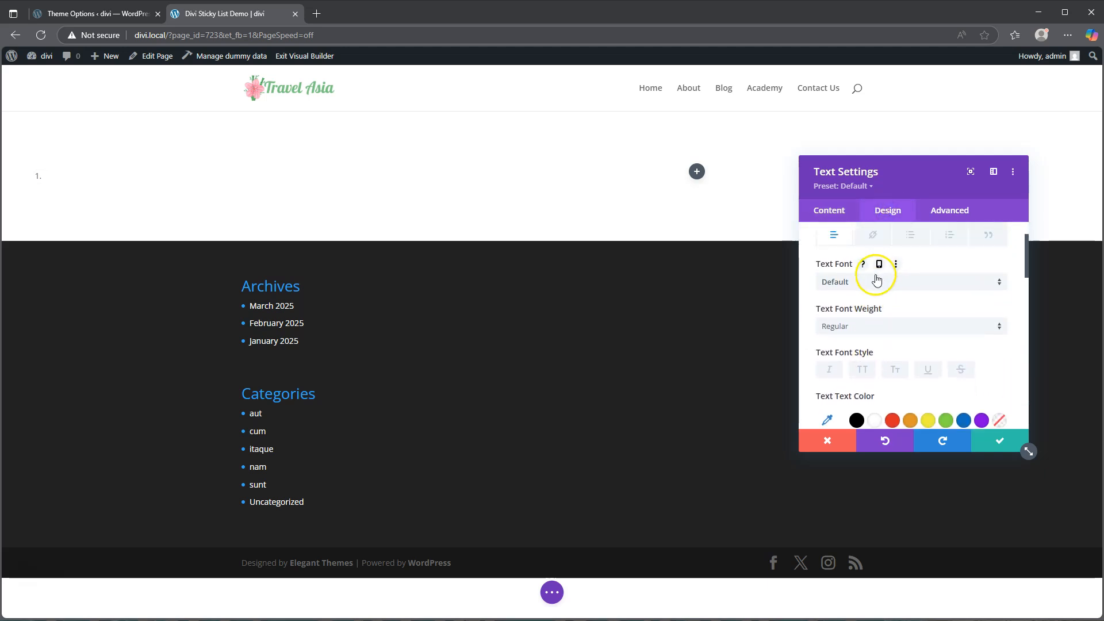
click(873, 286)
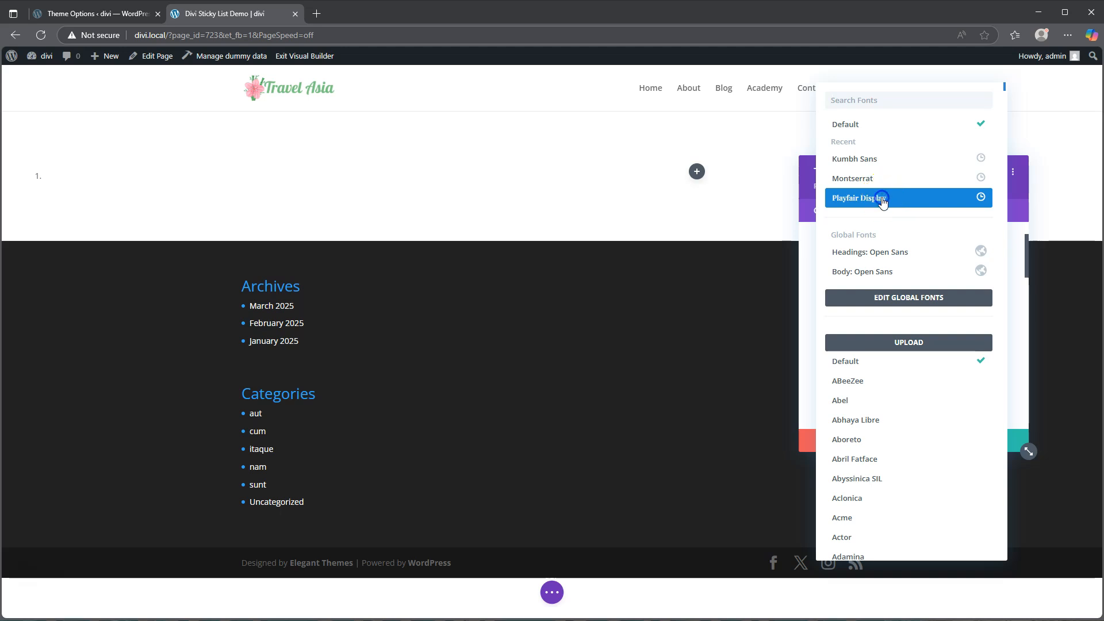
click(883, 198)
click(861, 326)
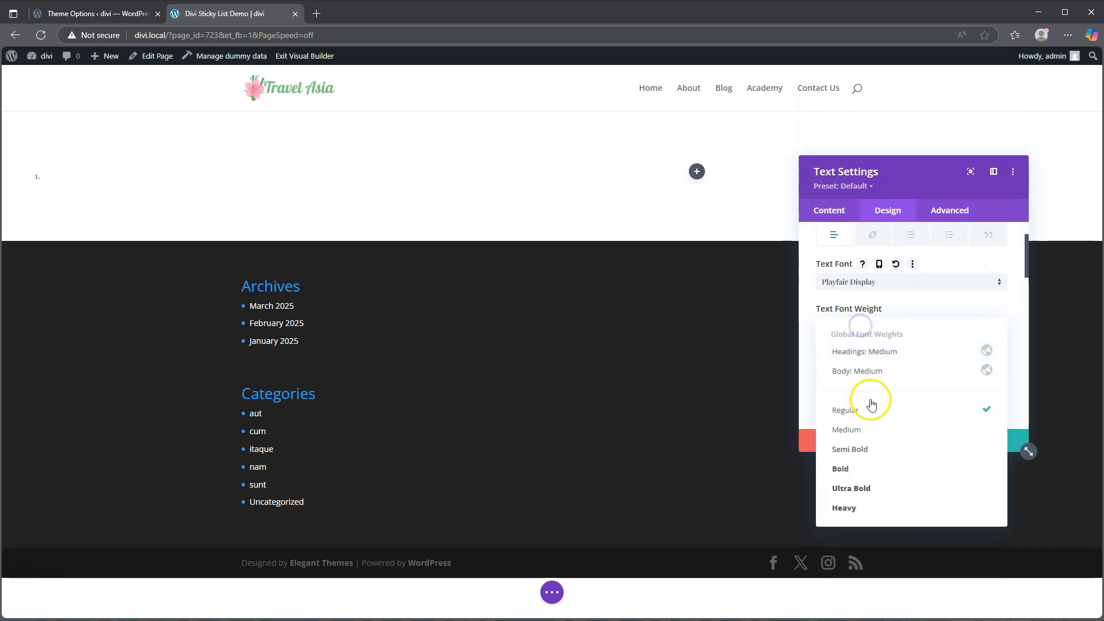
click(859, 470)
Set the text color of the "1." module to #b7b7b7.
scroll(880, 419, down, 2)
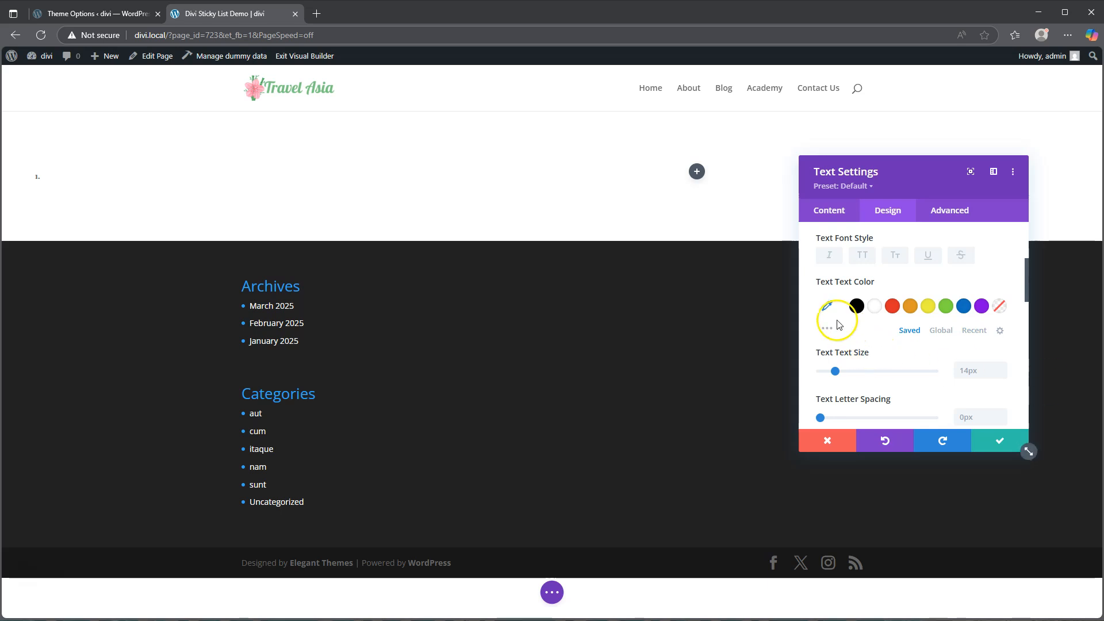
click(827, 305)
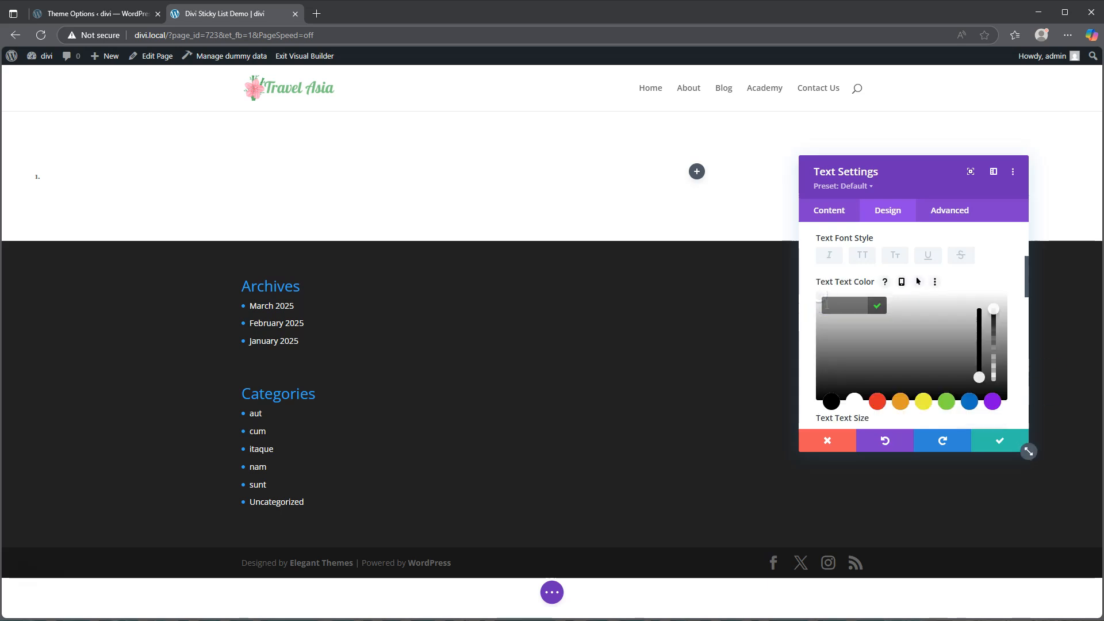
click(827, 305)
text(#7)
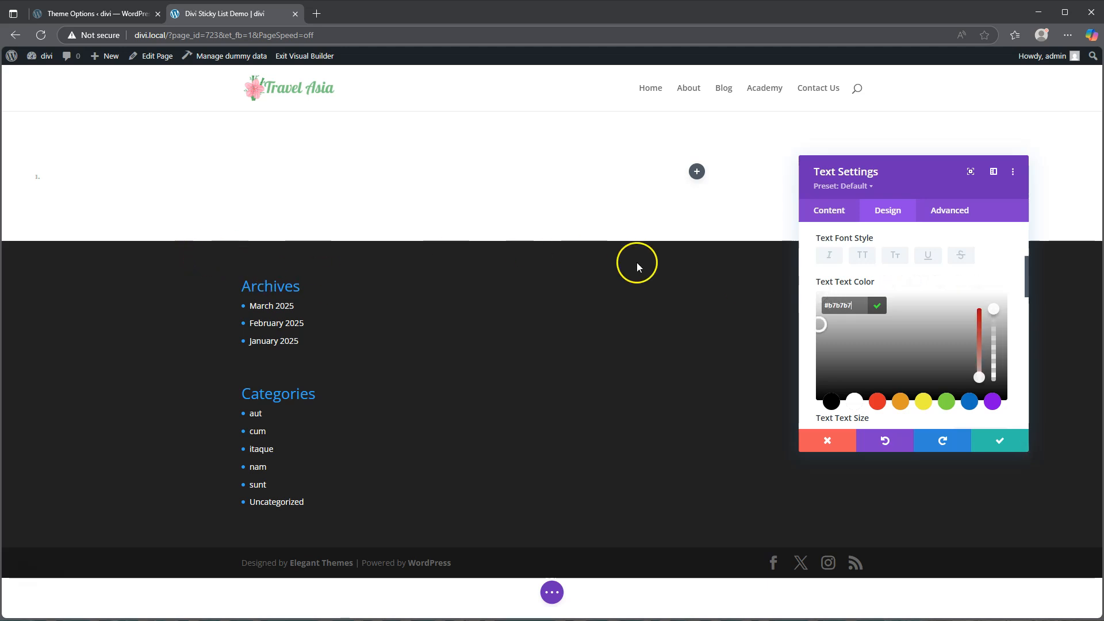
Enable per-device values for the number's text size and set the desktop size to 2vw.
scroll(892, 322, down, 2)
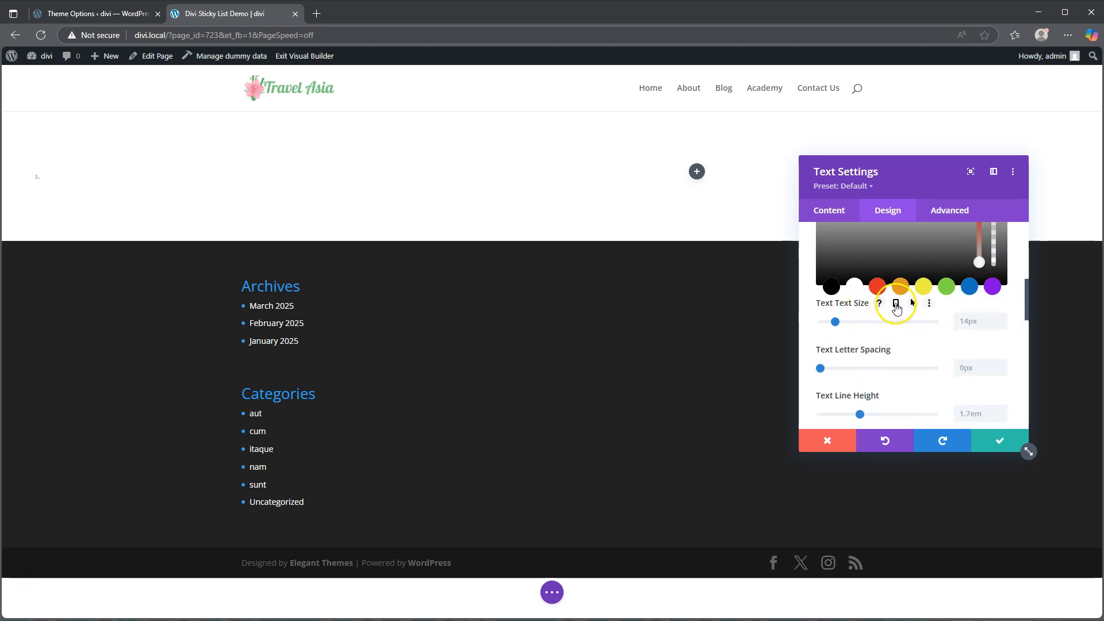
scroll(897, 309, down, 1)
click(894, 236)
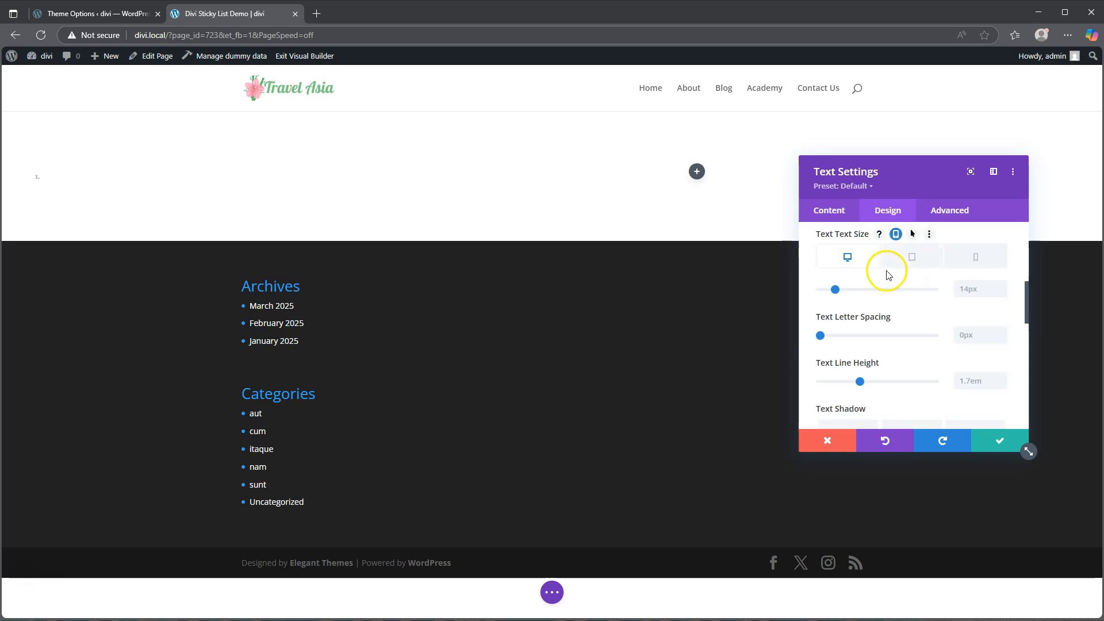
click(969, 288)
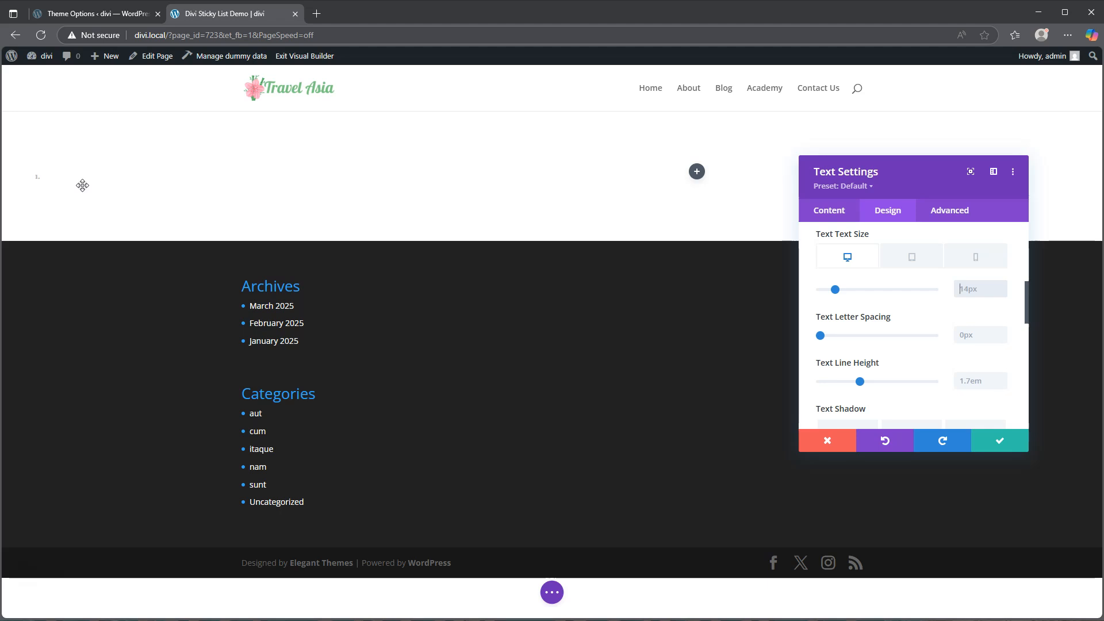
text(vw)
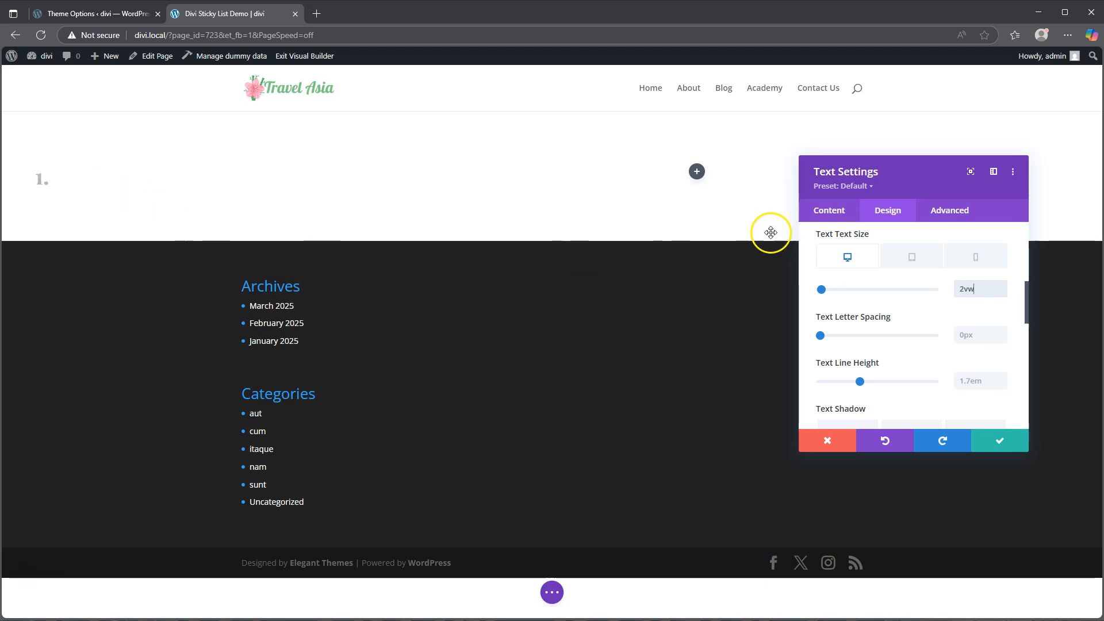
Set the number's text size to 5vw for tablet and 8vw for phone.
click(919, 263)
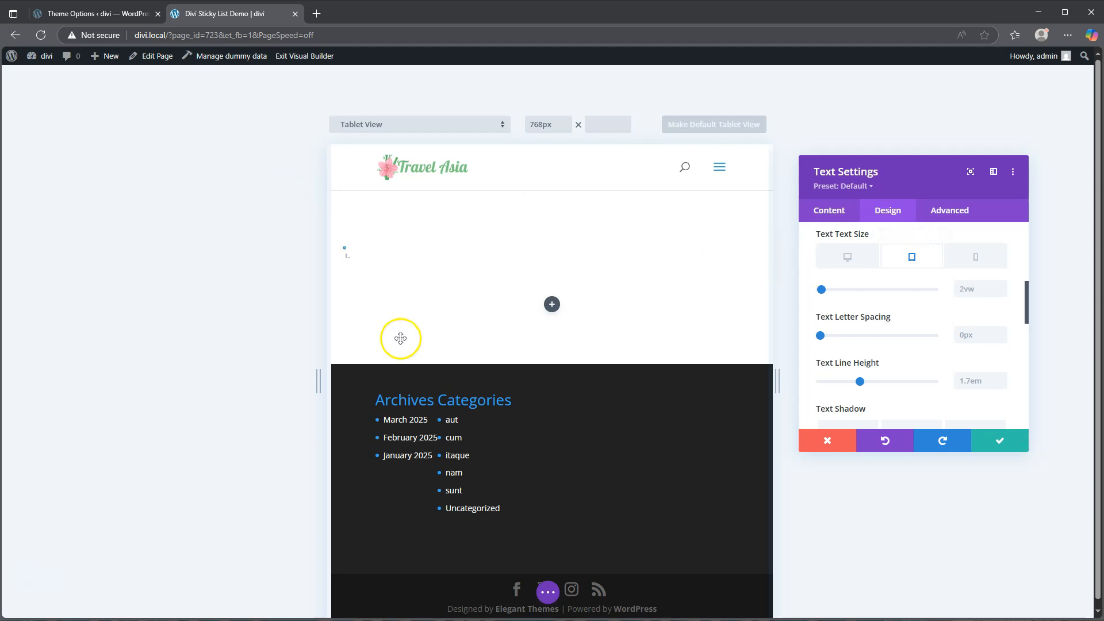
click(351, 259)
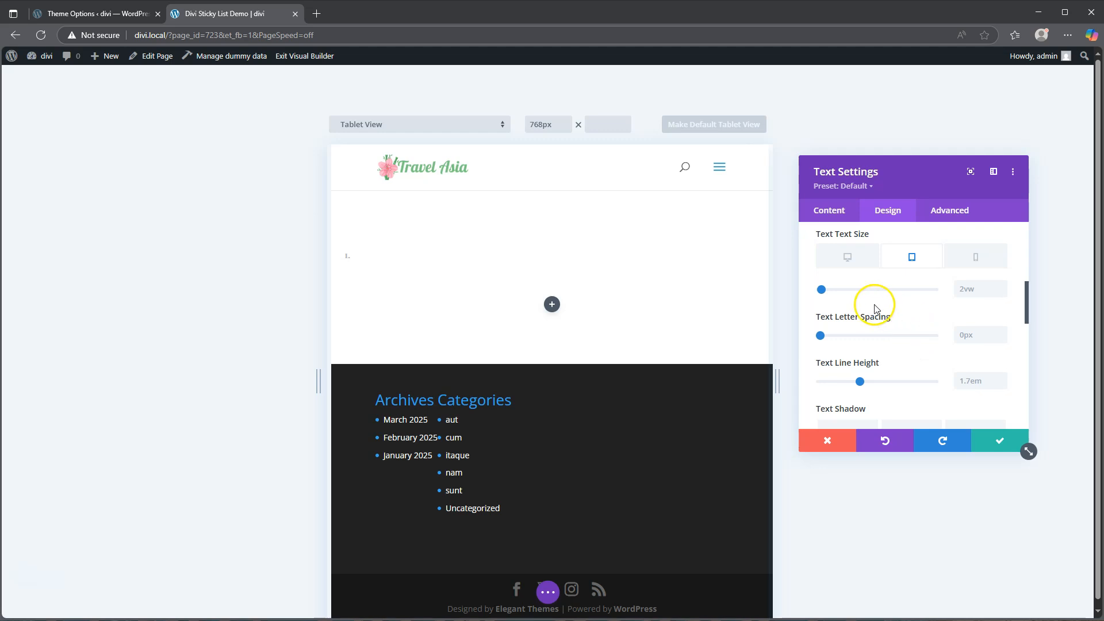
click(965, 289)
click(1001, 286)
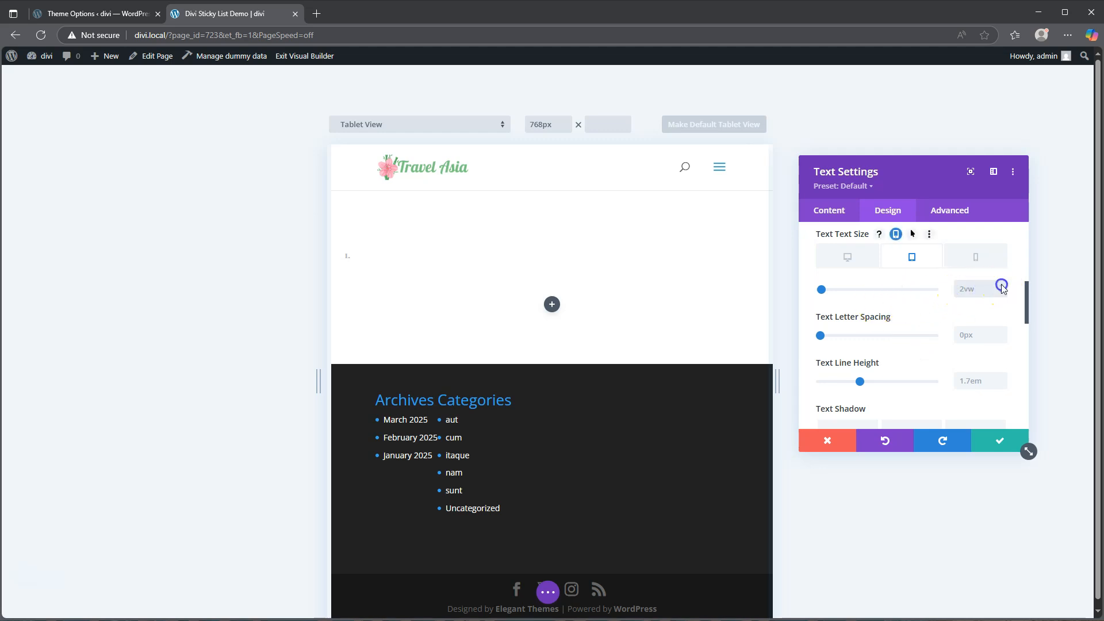
click(1001, 286)
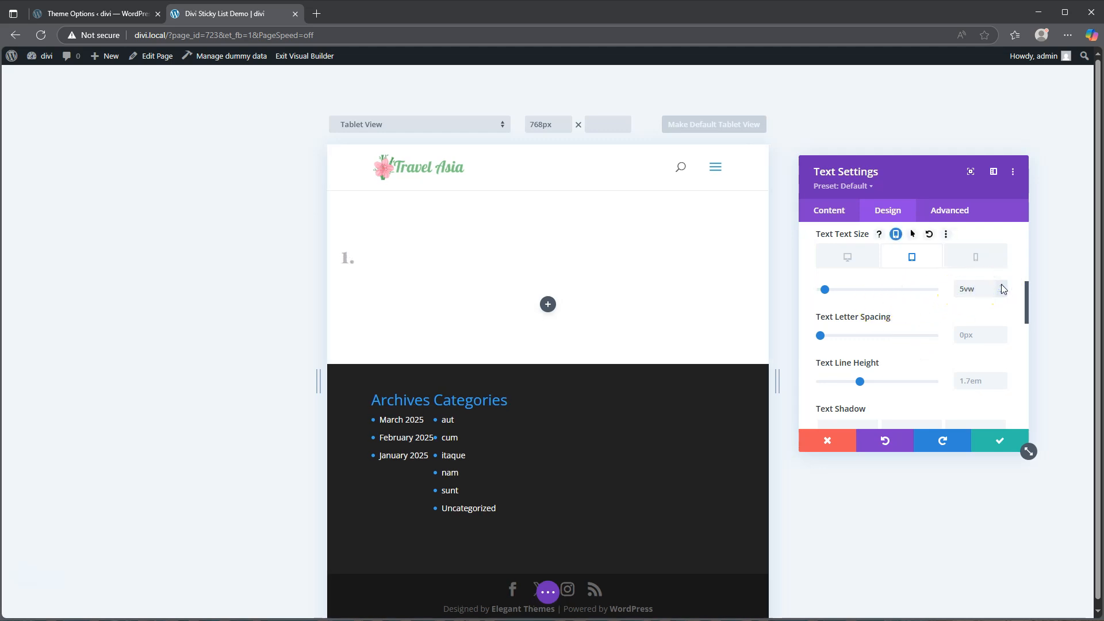
click(976, 259)
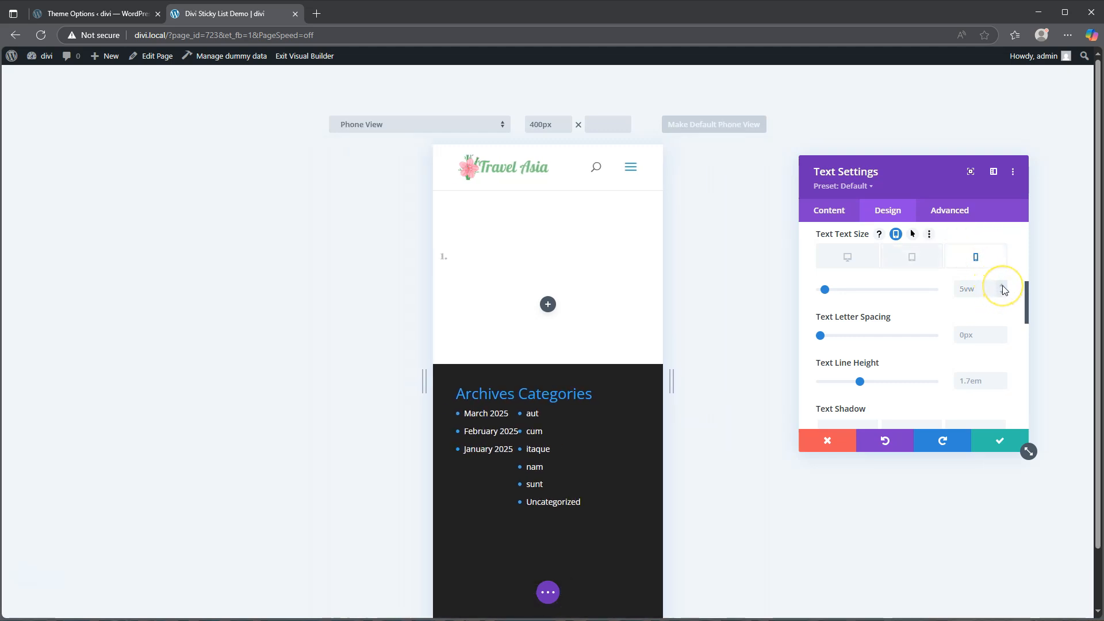
click(1002, 286)
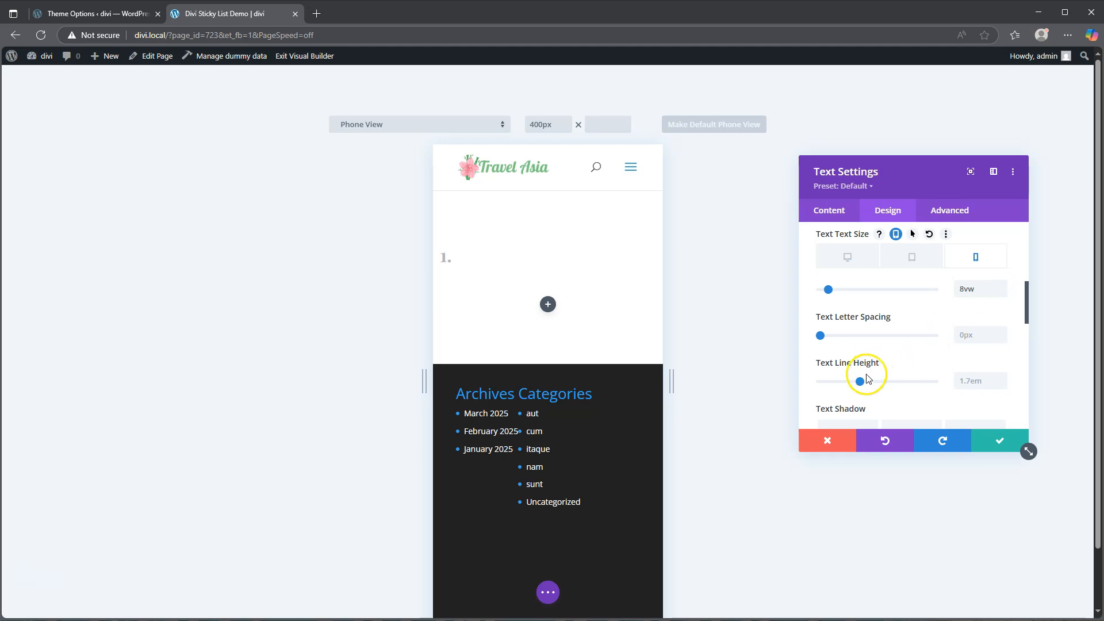
Set the number's text line height to 1em, return to the desktop view and save the module.
drag(860, 382, 795, 389)
click(846, 257)
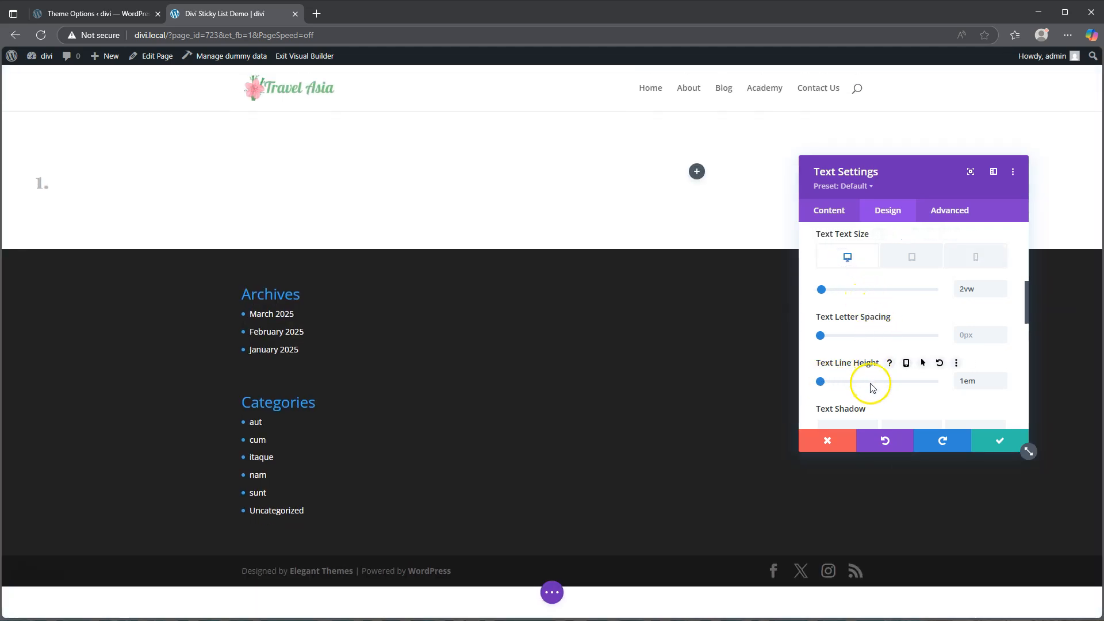
click(1000, 446)
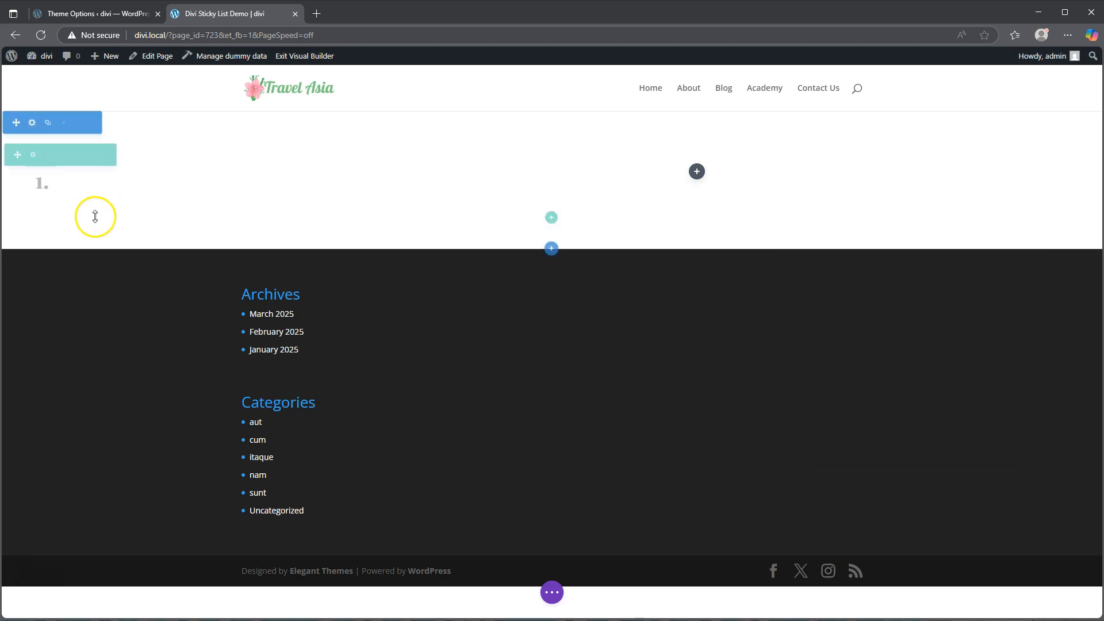
Add a Text module below the "1." module and replace its placeholder body with "Content.".
click(117, 202)
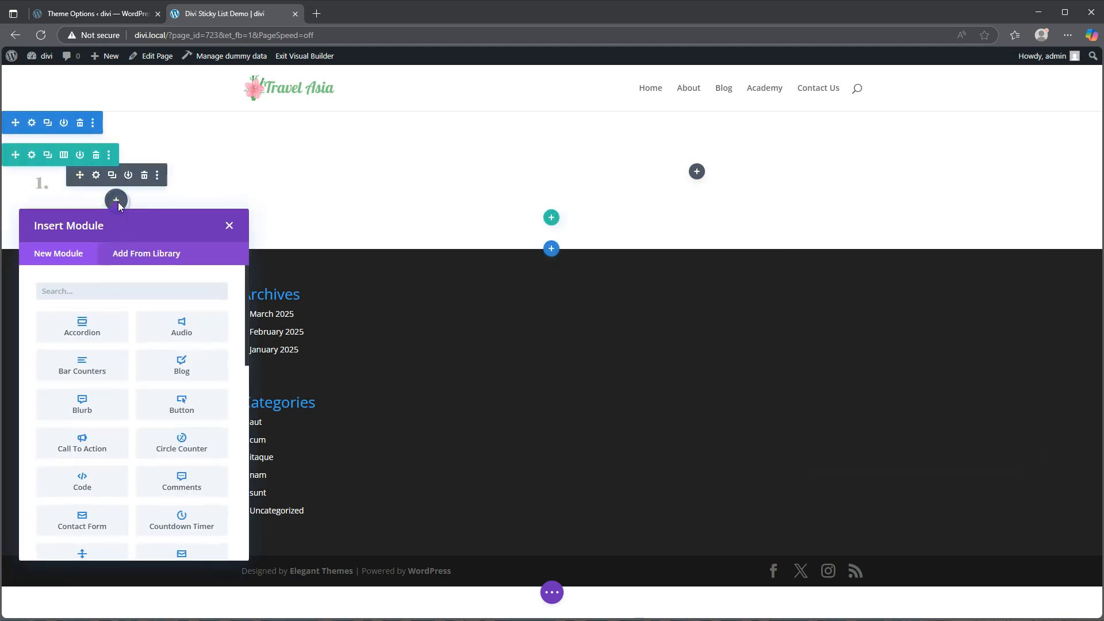
scroll(144, 380, down, 9)
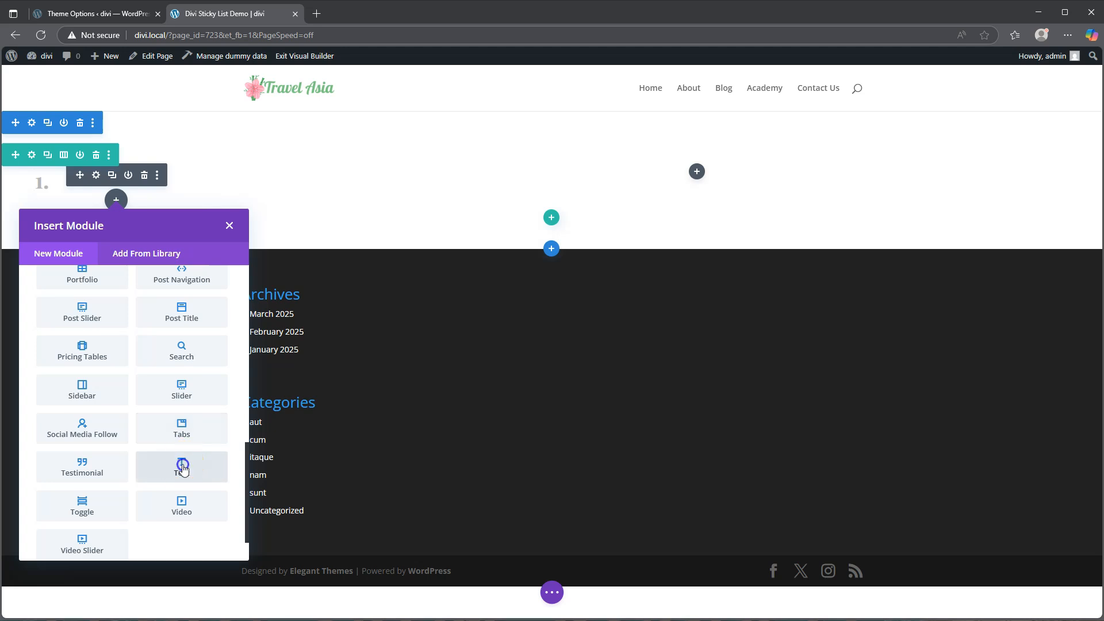
click(182, 470)
scroll(915, 348, down, 2)
scroll(915, 308, up, 1)
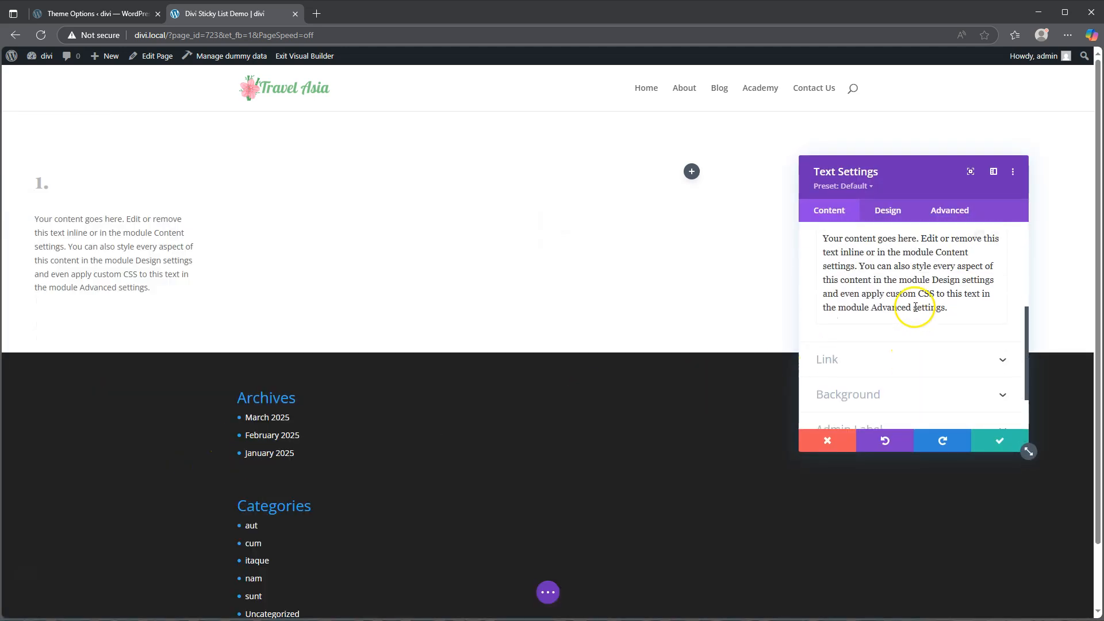
drag(1013, 316, 798, 242)
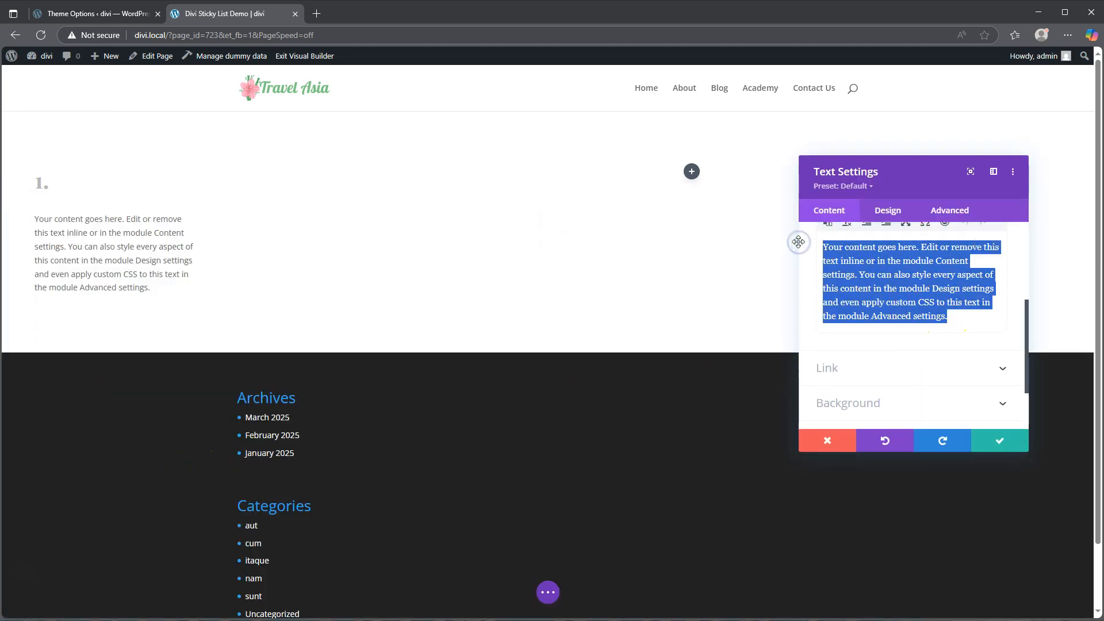
text(Content.)
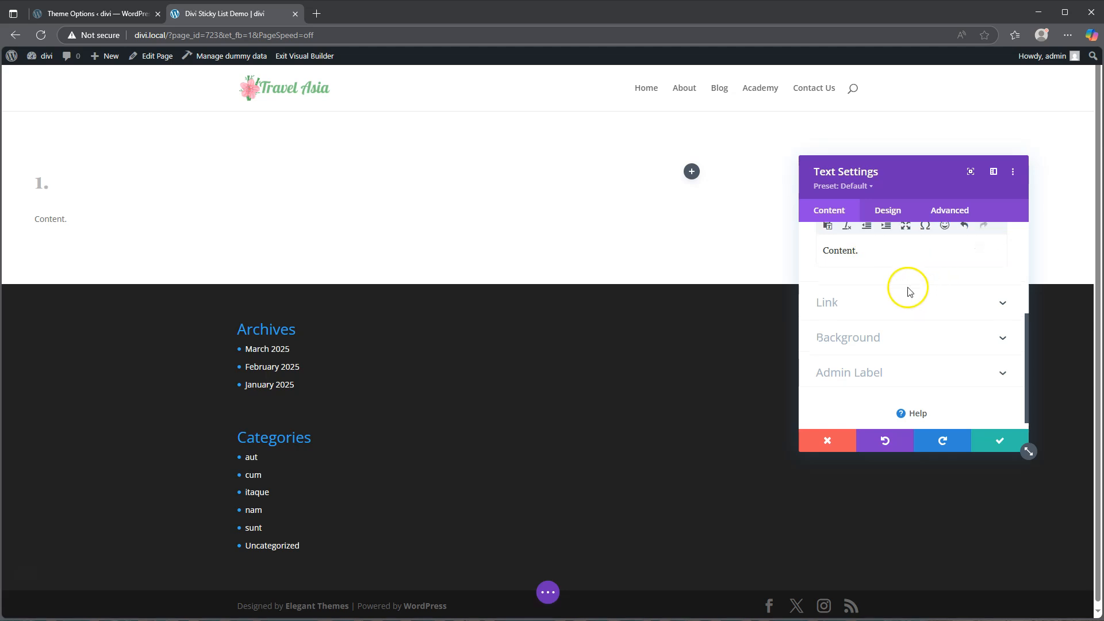
Format the "Content." text as Heading 3.
scroll(908, 288, up, 2)
click(847, 304)
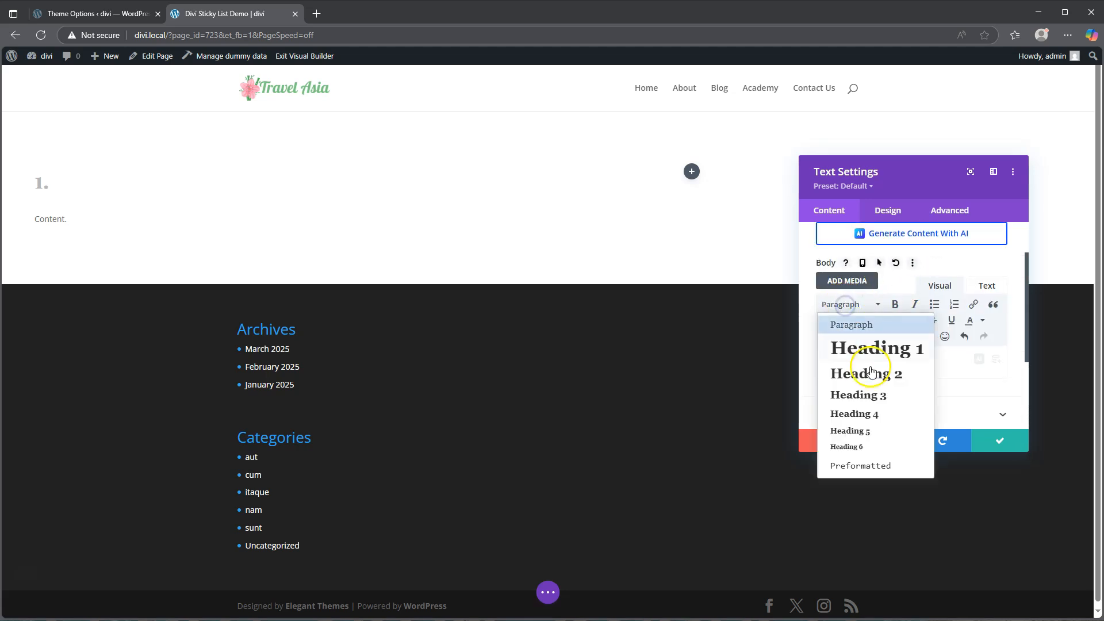
click(878, 397)
Set the Heading 3 font of the "Content." module to Playfair Display with Bold weight.
click(888, 210)
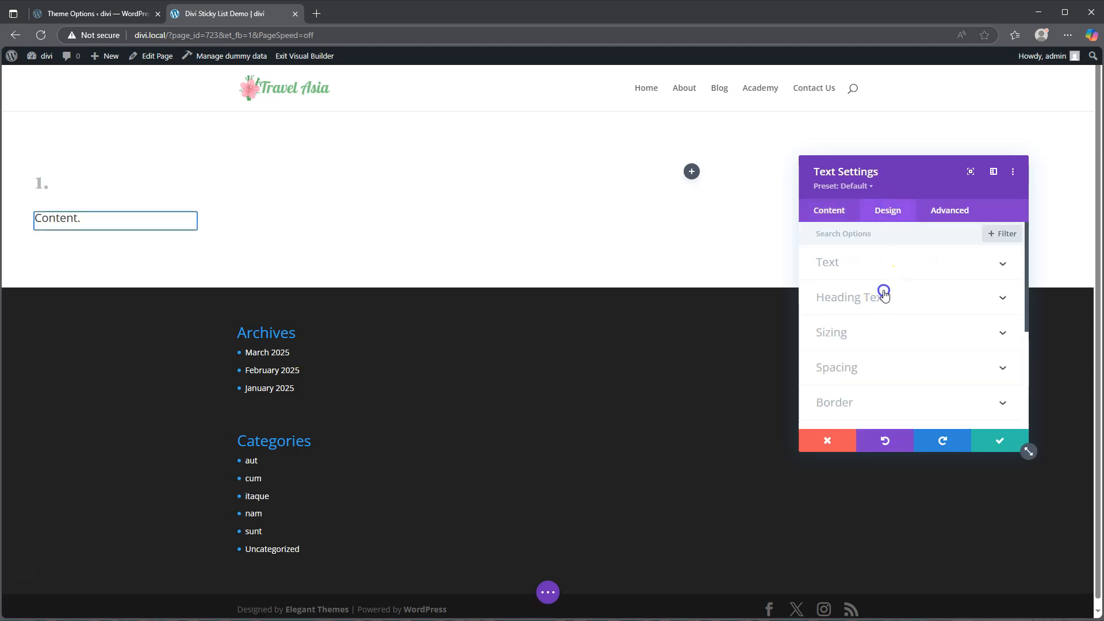
click(884, 291)
click(895, 268)
click(886, 316)
click(881, 195)
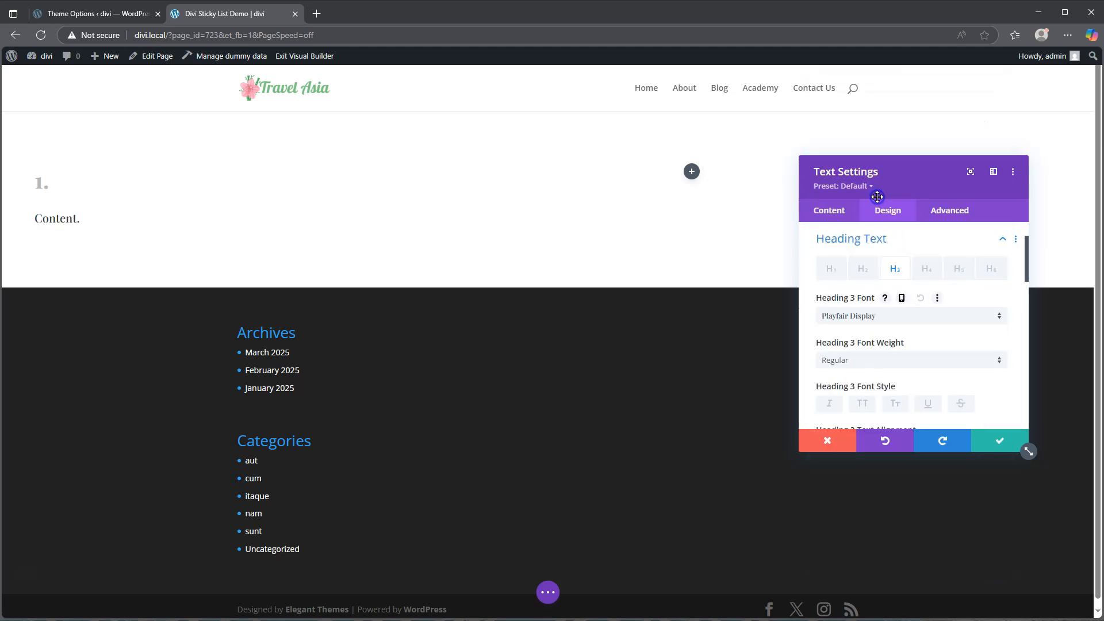
click(863, 360)
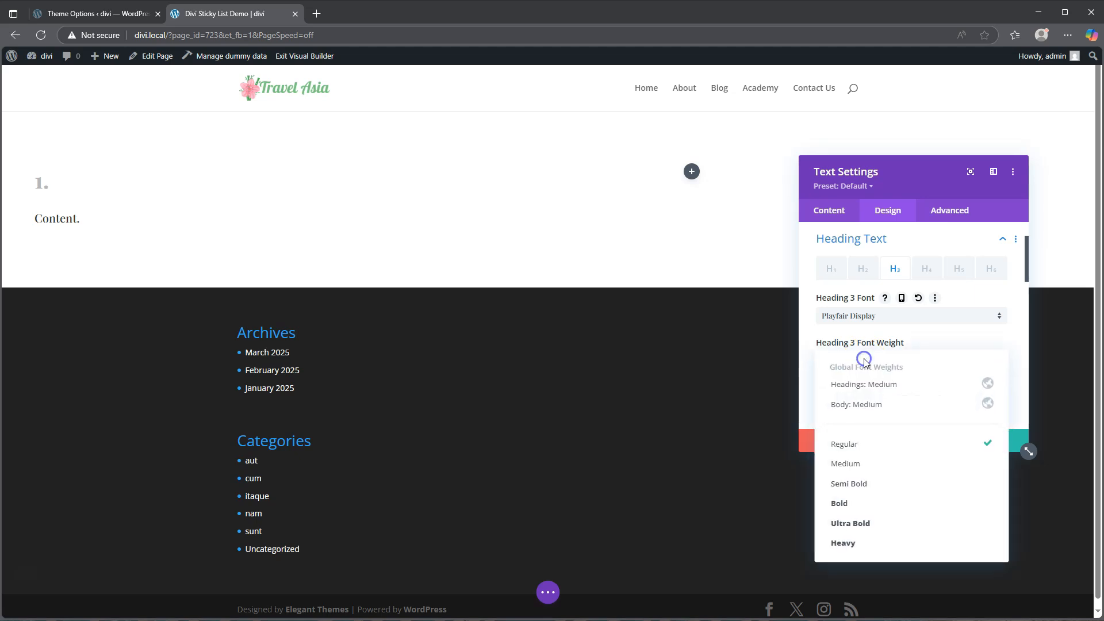
click(866, 501)
Set the Heading 3 text color of the "Content." module to #121212.
scroll(873, 415, down, 2)
scroll(873, 382, down, 1)
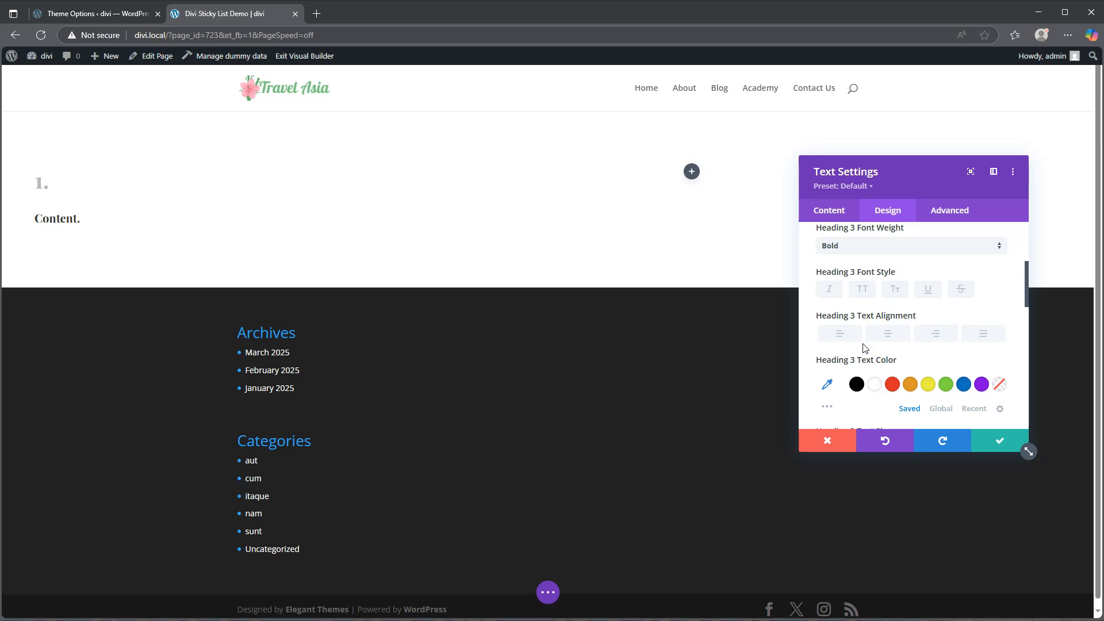
click(836, 329)
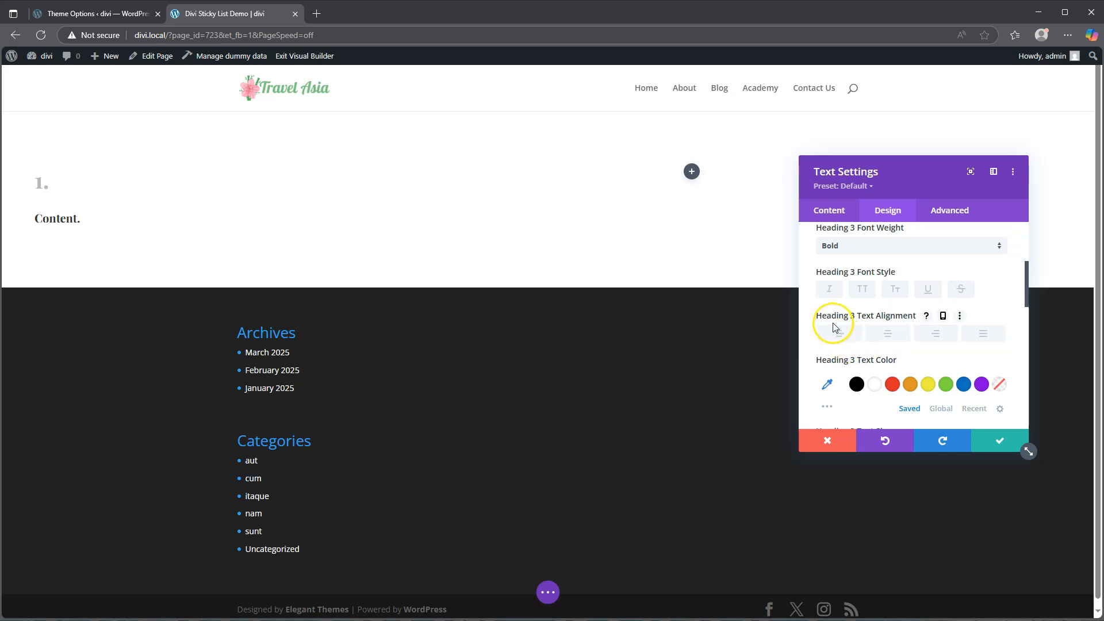
scroll(846, 323, down, 1)
click(827, 326)
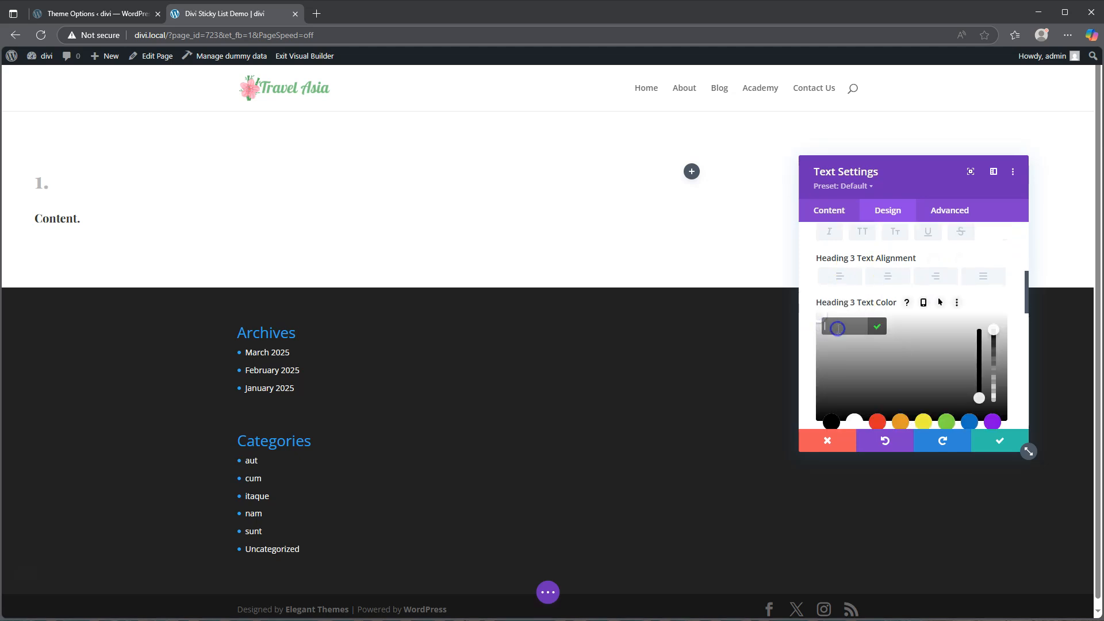
click(884, 326)
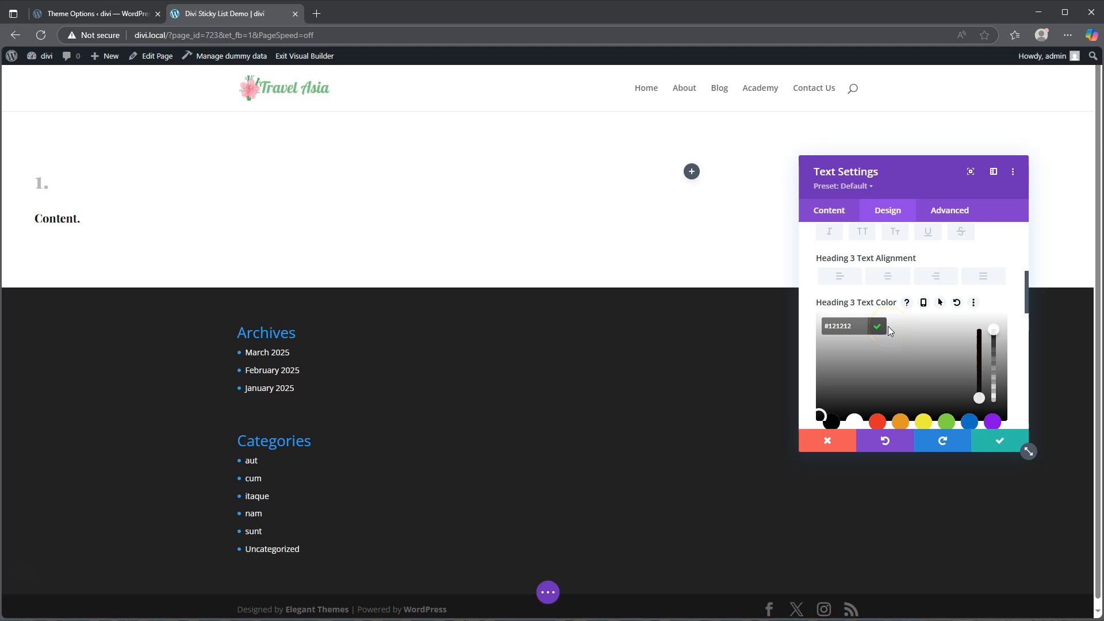
Set the "Content." module's Heading 3 text size to 3vw on desktop, 10vw on tablet and 12vw on phone.
scroll(888, 330, down, 2)
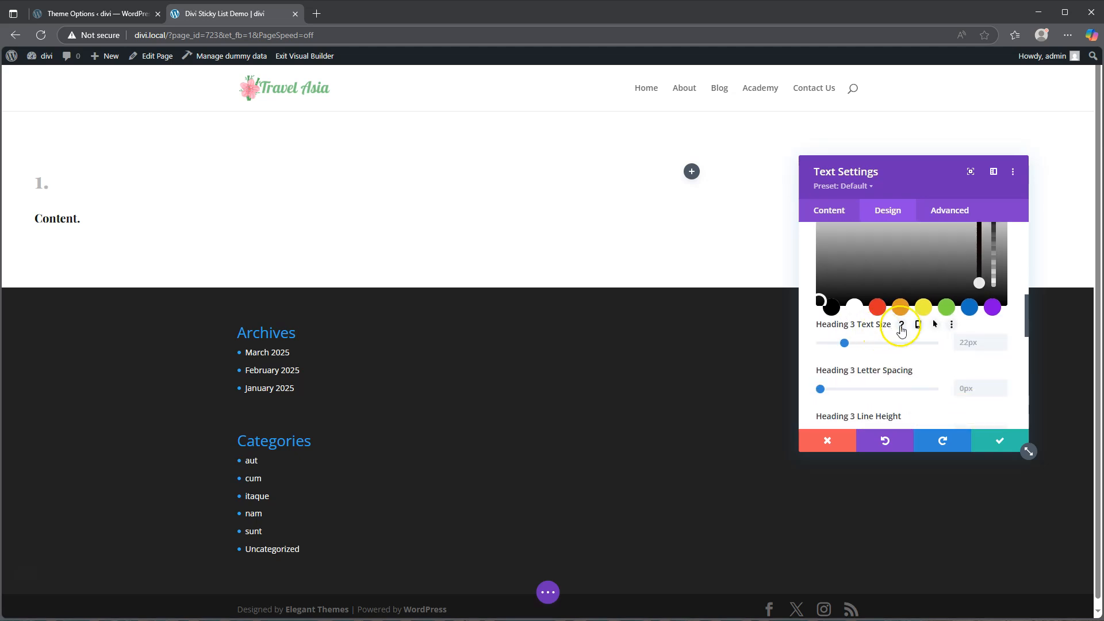
scroll(918, 324, down, 1)
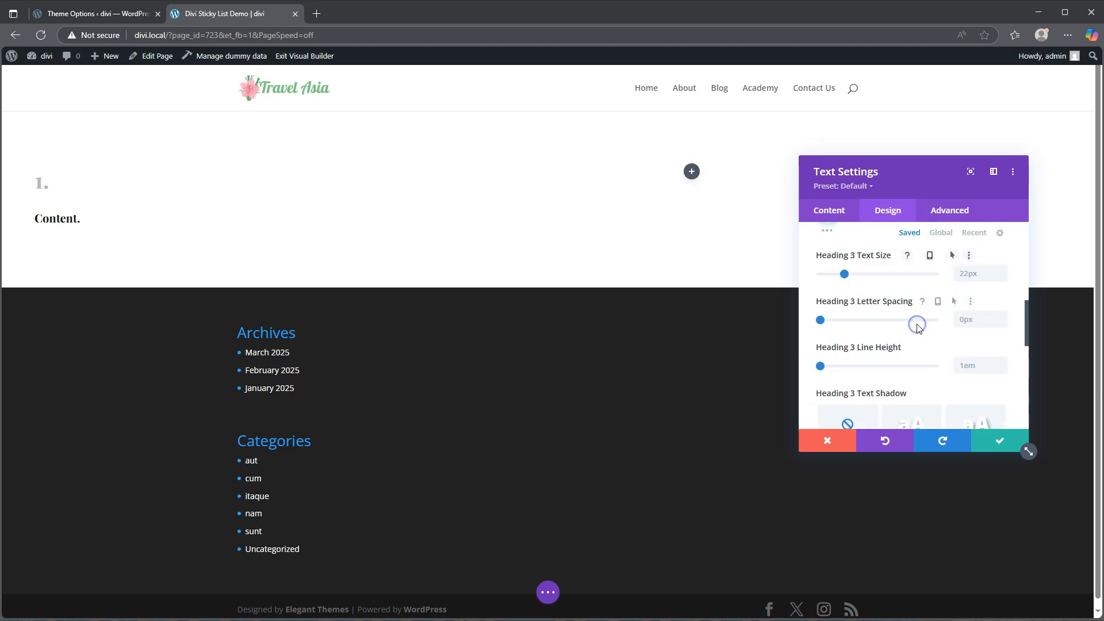
click(918, 256)
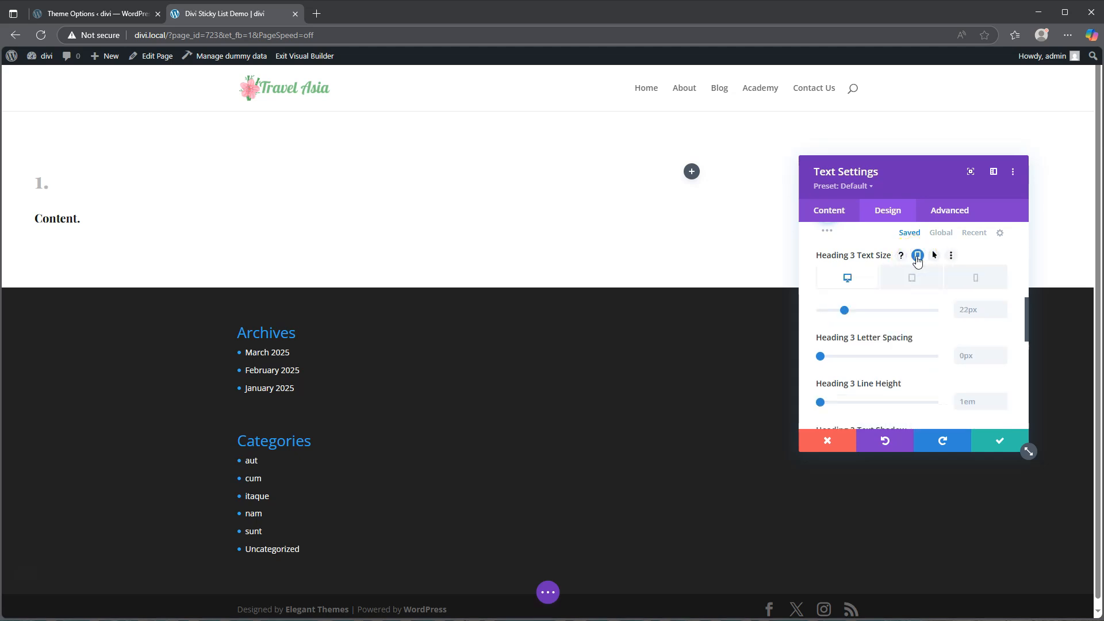
click(985, 314)
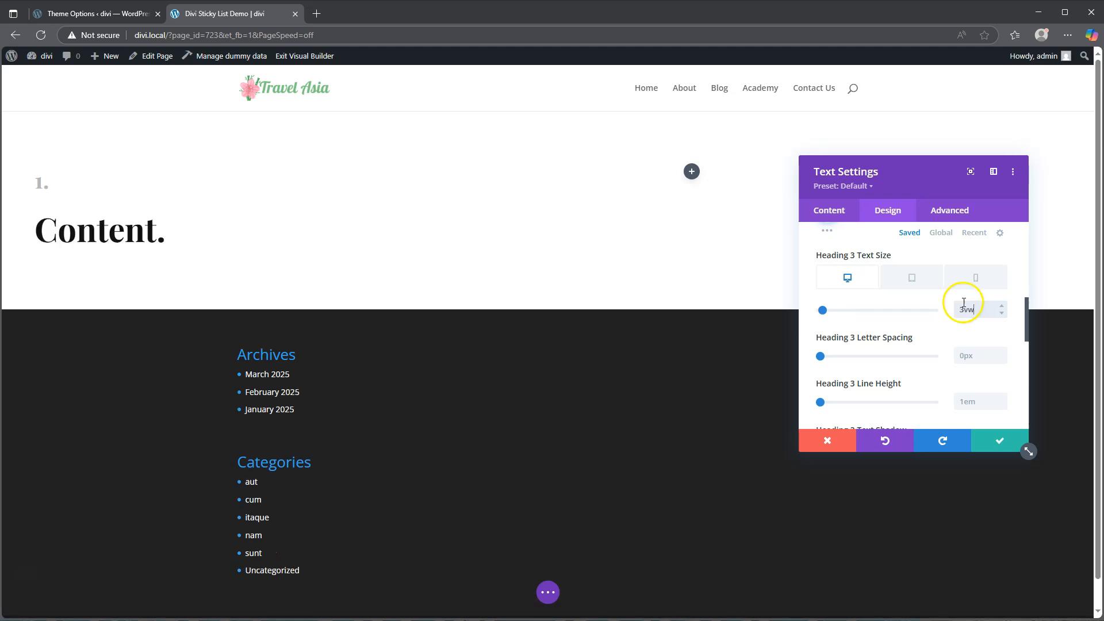
click(914, 284)
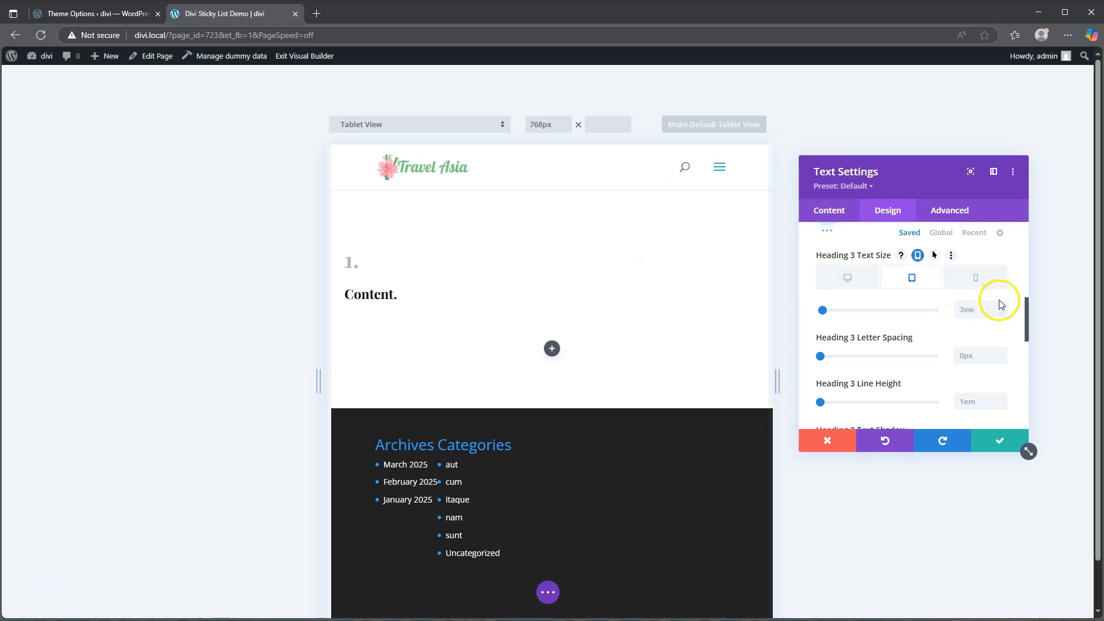
click(1002, 309)
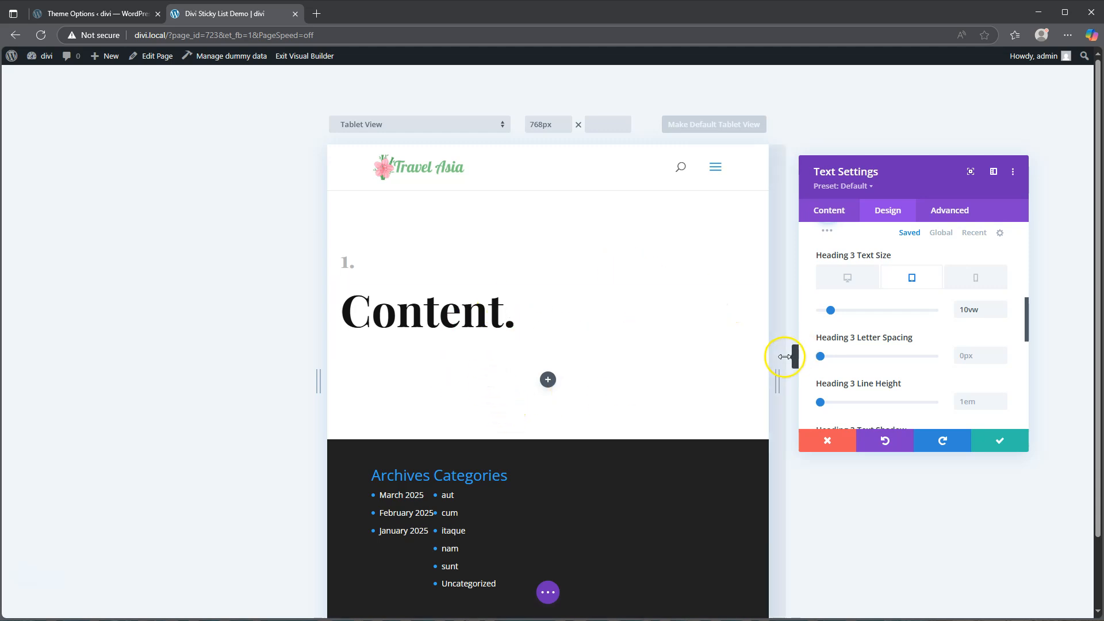
click(976, 278)
click(1002, 306)
click(1002, 307)
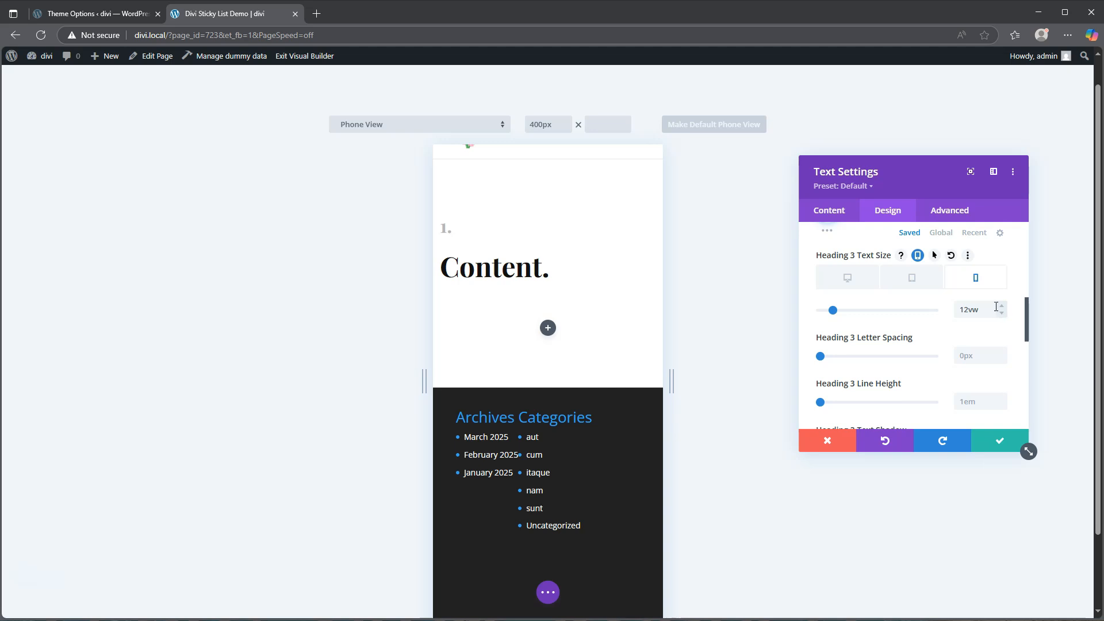
Give the "Content." module linked top and bottom margins of 2vh.
scroll(891, 323, down, 3)
scroll(882, 322, down, 3)
scroll(880, 297, up, 1)
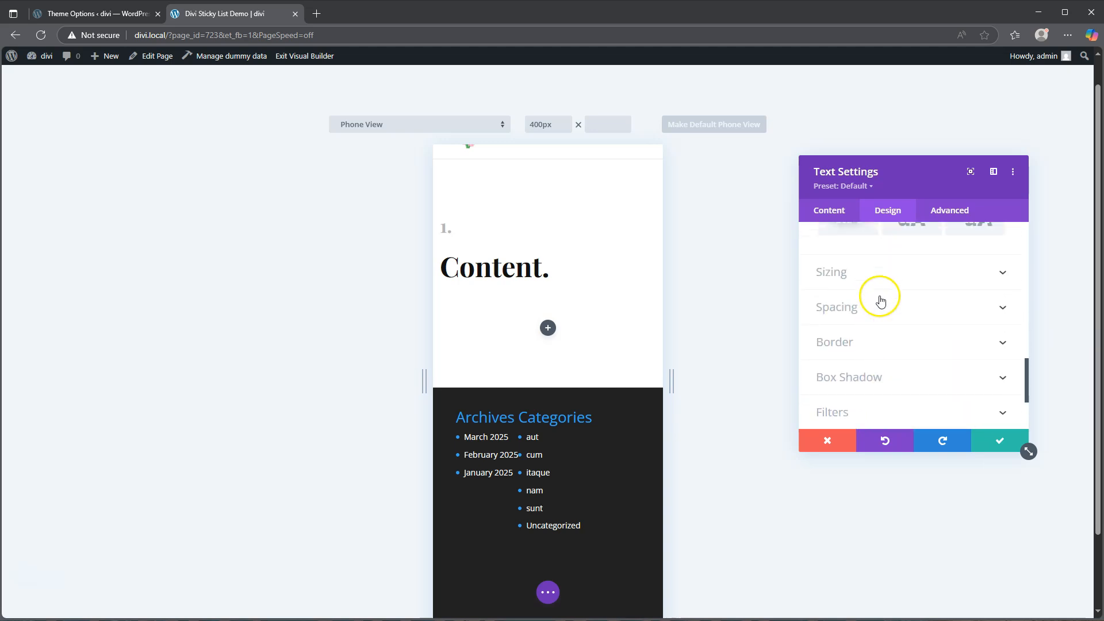
click(875, 305)
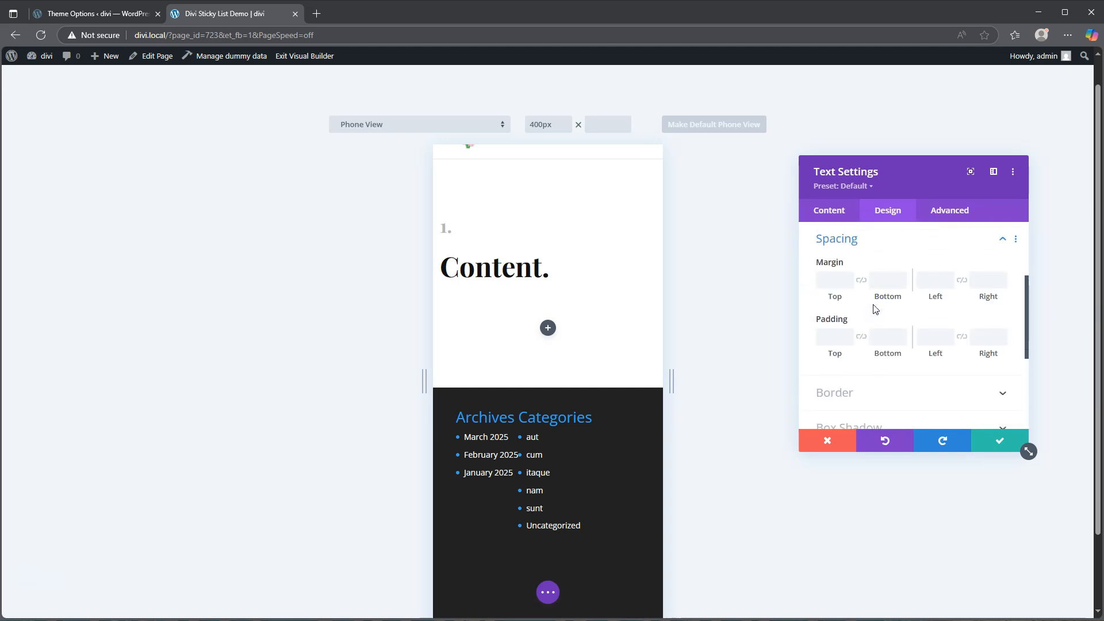
click(834, 282)
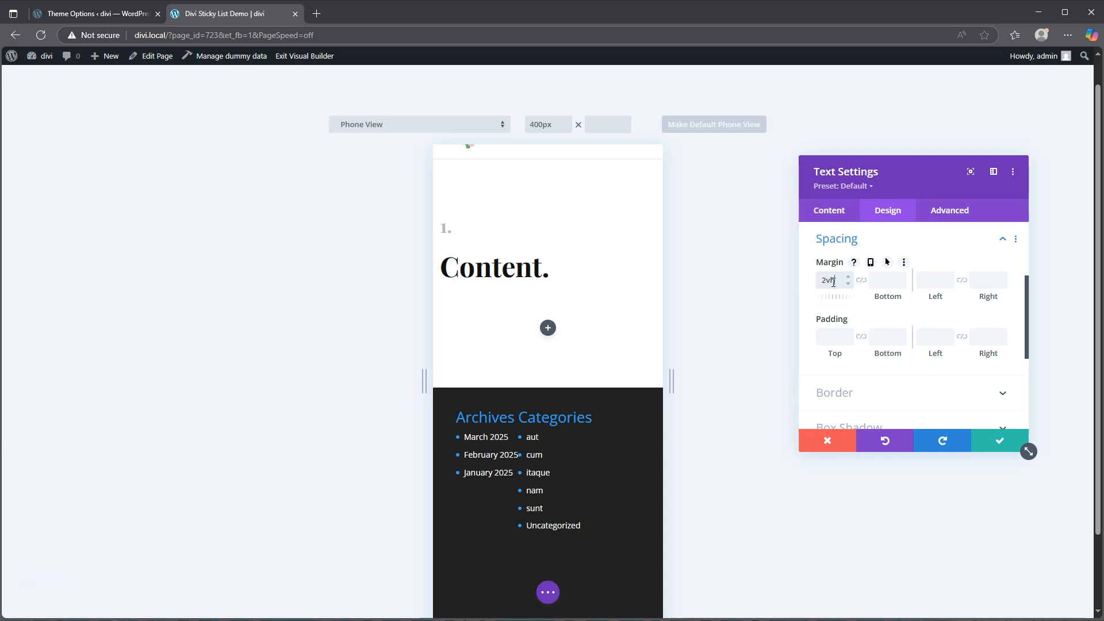
click(863, 281)
click(835, 283)
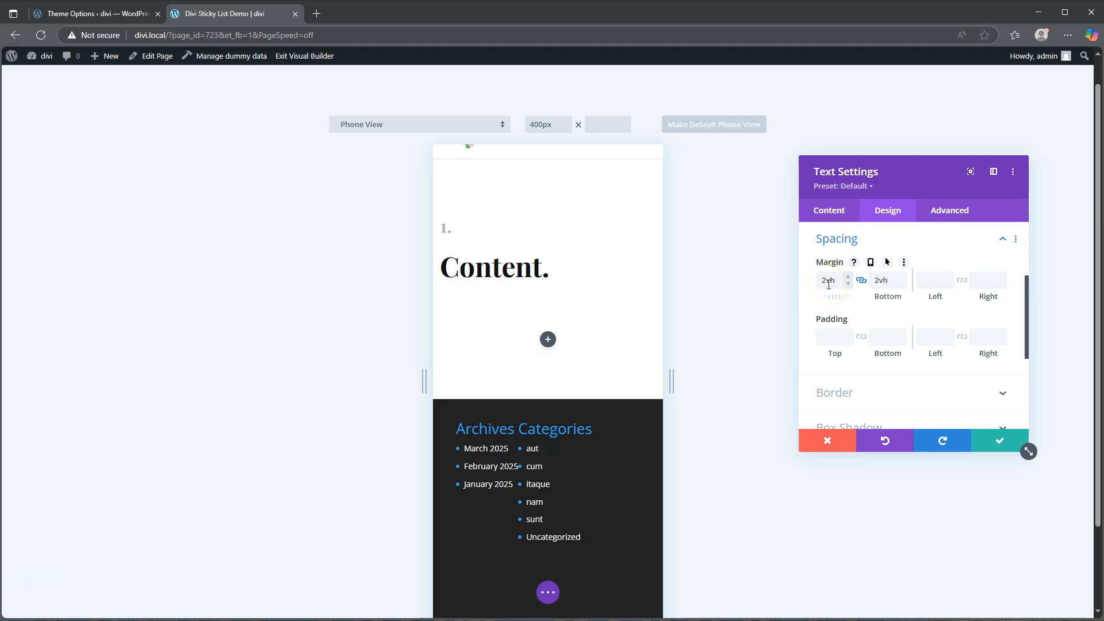
Scale the "Content." module to 300% on both axes with the scale transform.
scroll(866, 331, down, 5)
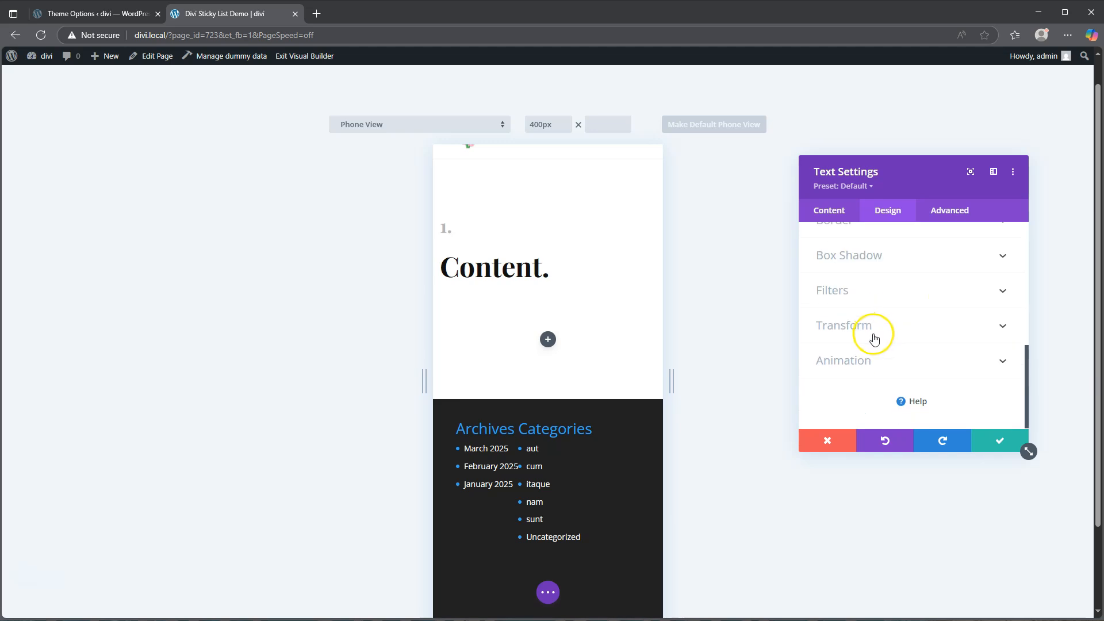
click(872, 327)
click(834, 284)
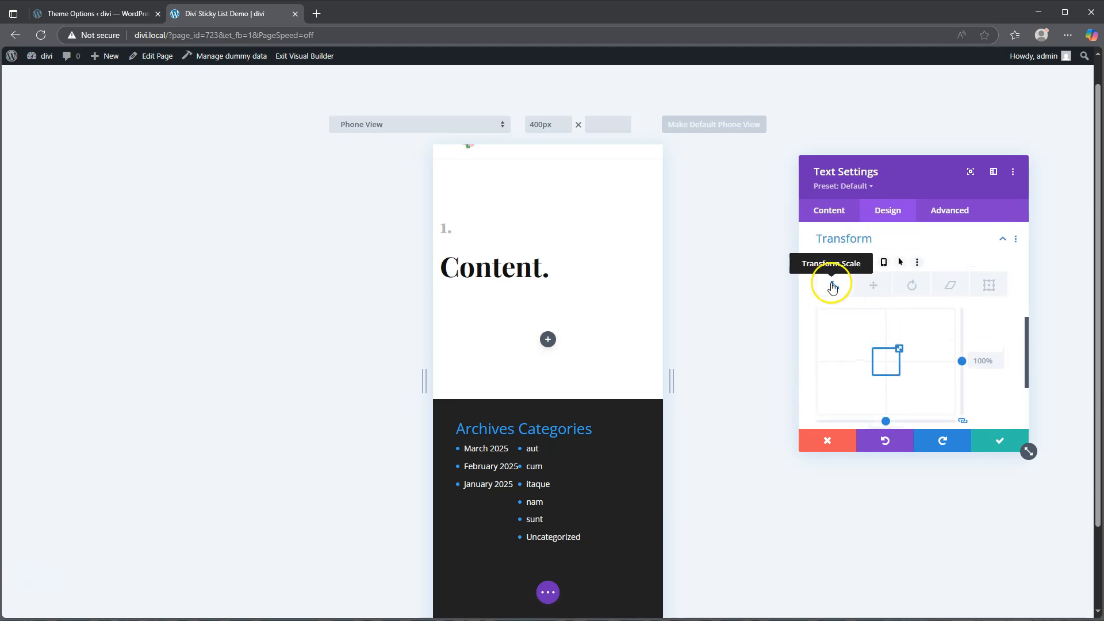
click(982, 362)
click(983, 362)
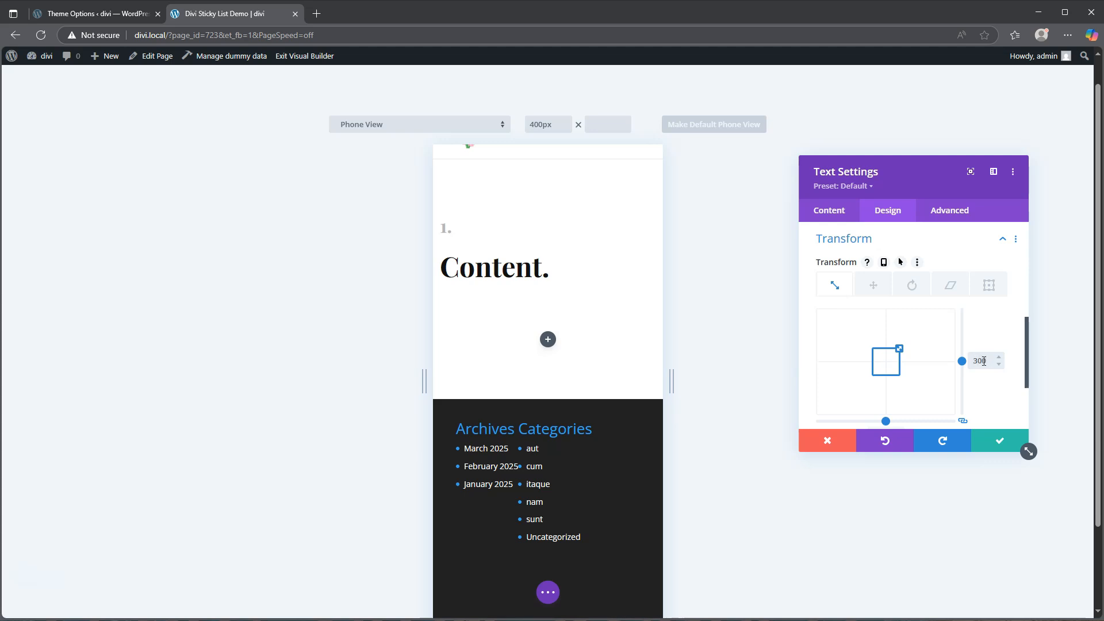
text(300)
click(981, 361)
scroll(978, 368, down, 2)
click(890, 321)
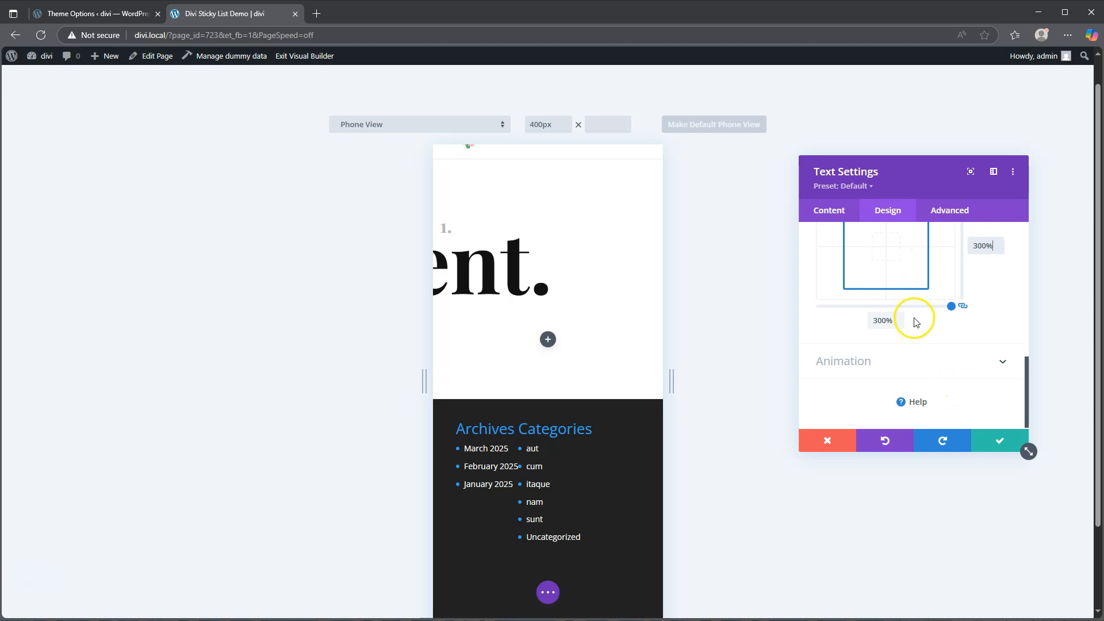
Translate the "Content." module by 30% on both axes and save the module's settings.
scroll(908, 320, up, 3)
click(873, 286)
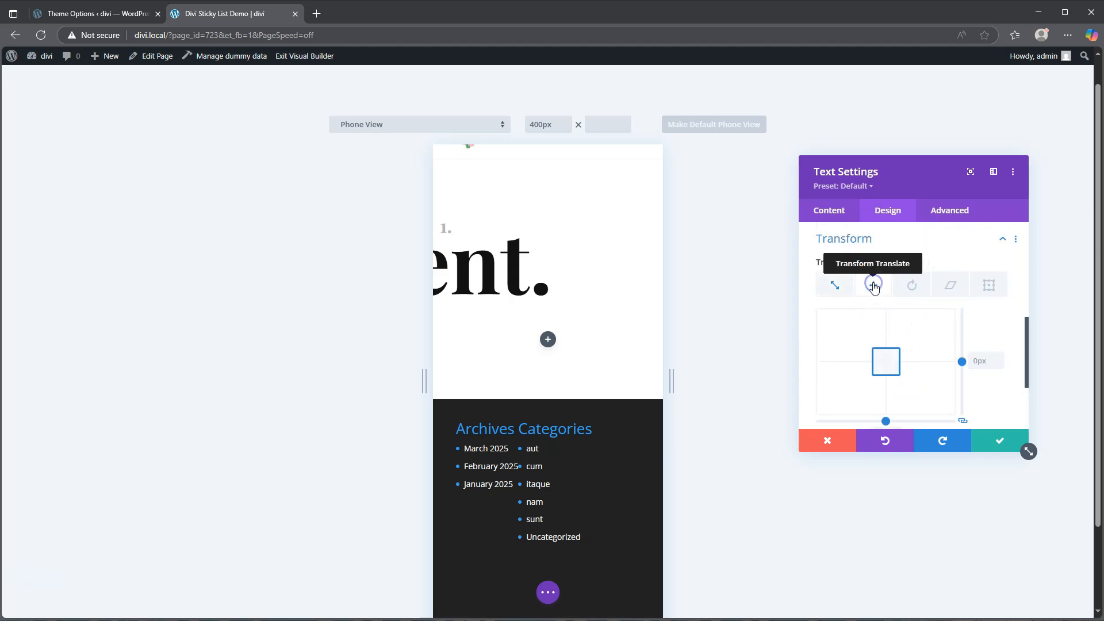
scroll(900, 368, down, 2)
click(883, 318)
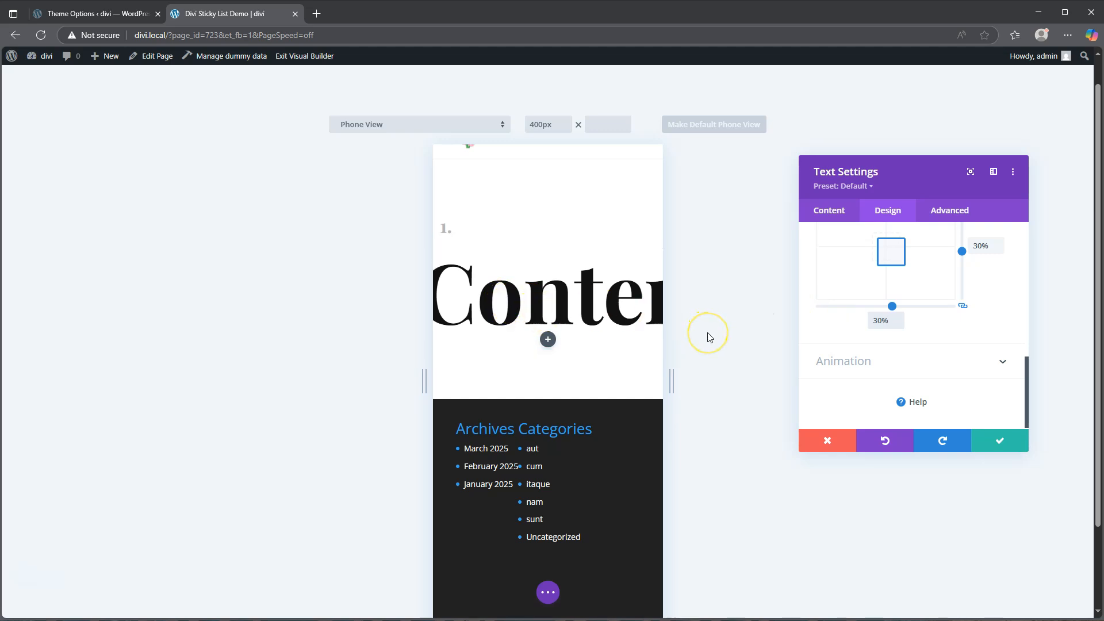
click(1000, 441)
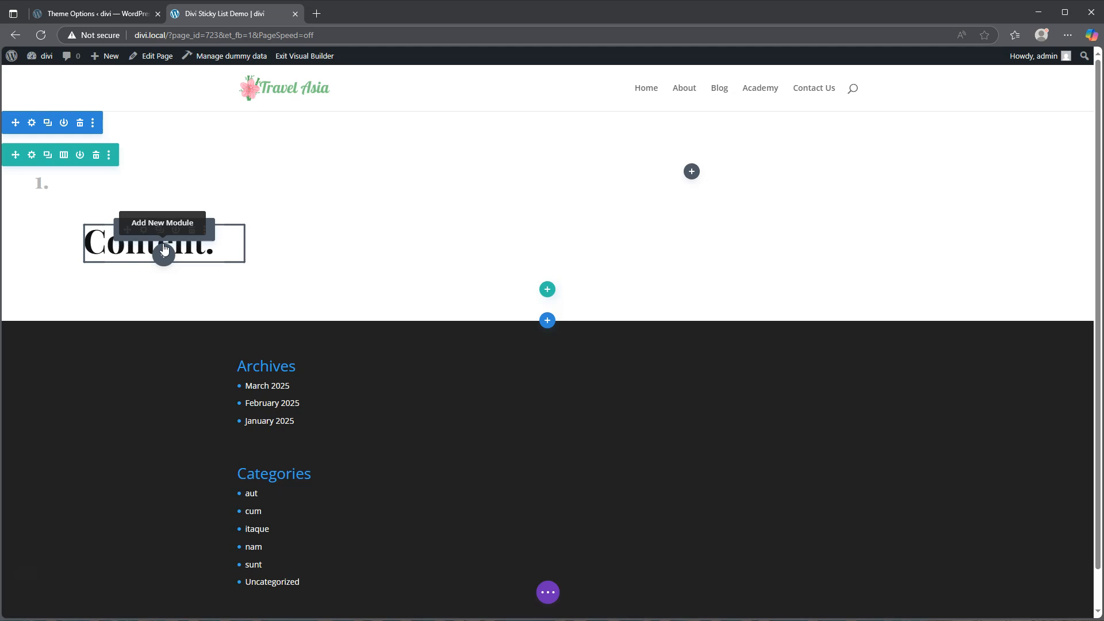
Make the text of the "1." module italic and save its settings.
mouse_move(56, 181)
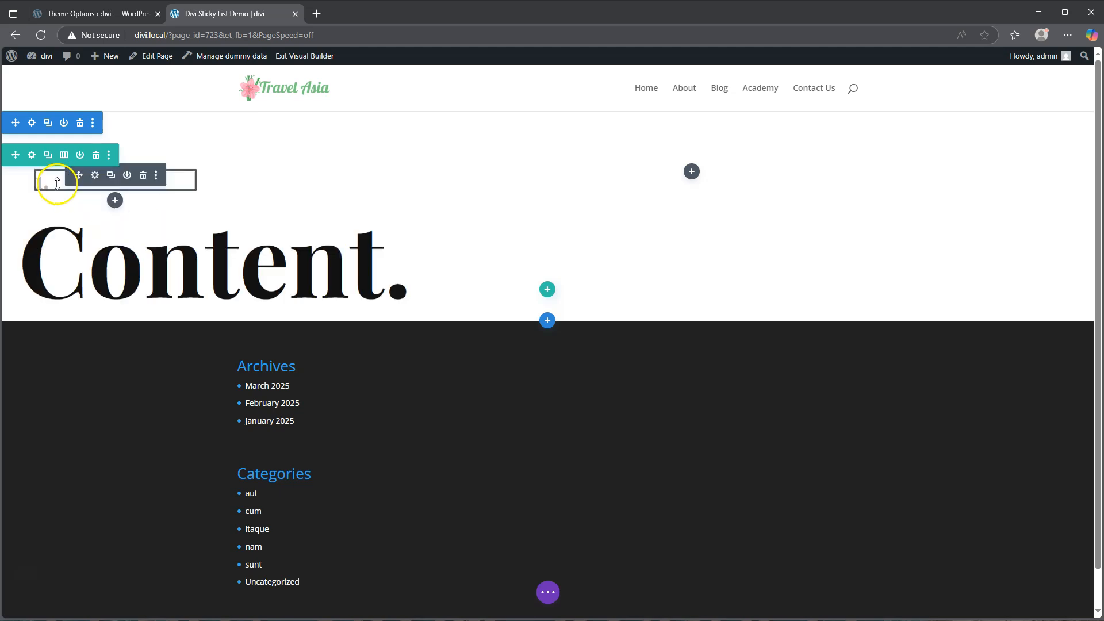
click(96, 176)
click(886, 212)
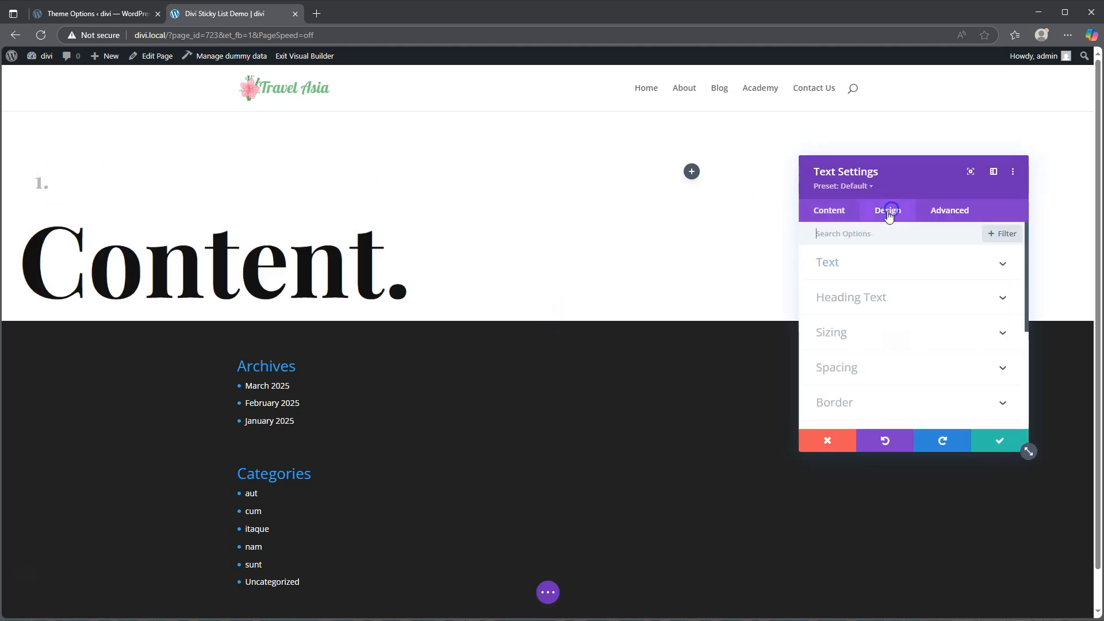
click(869, 263)
scroll(892, 317, down, 2)
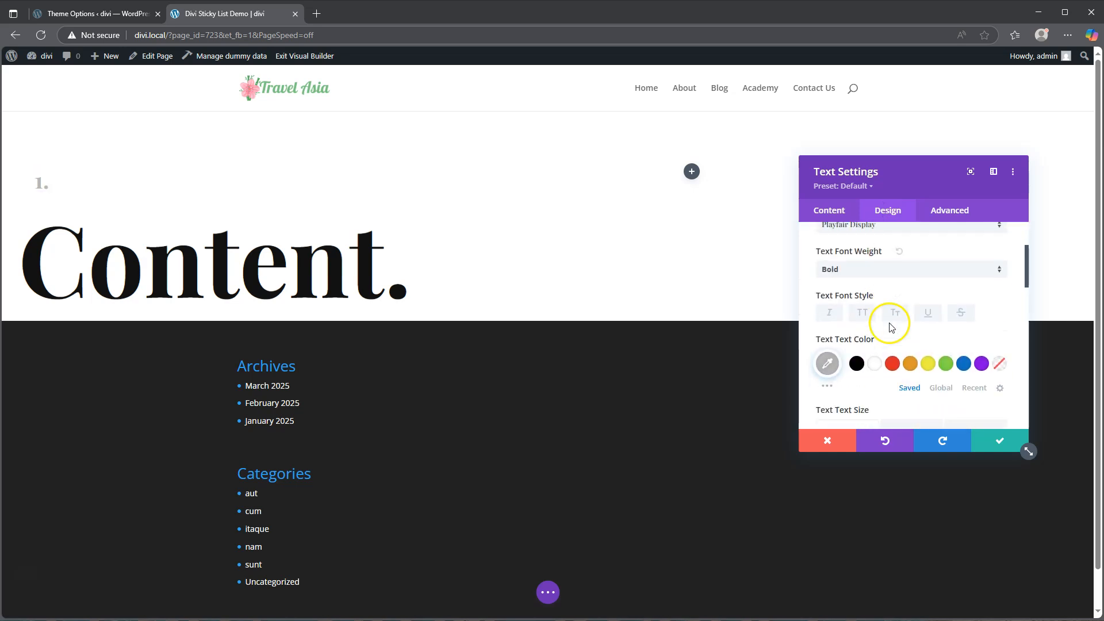
click(831, 315)
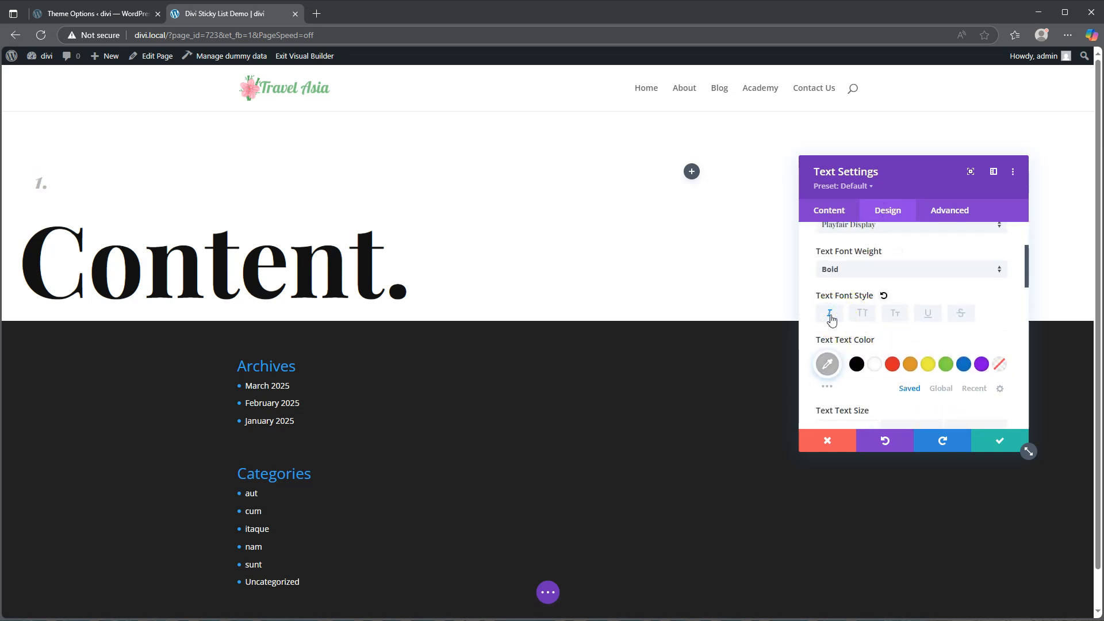
click(1001, 443)
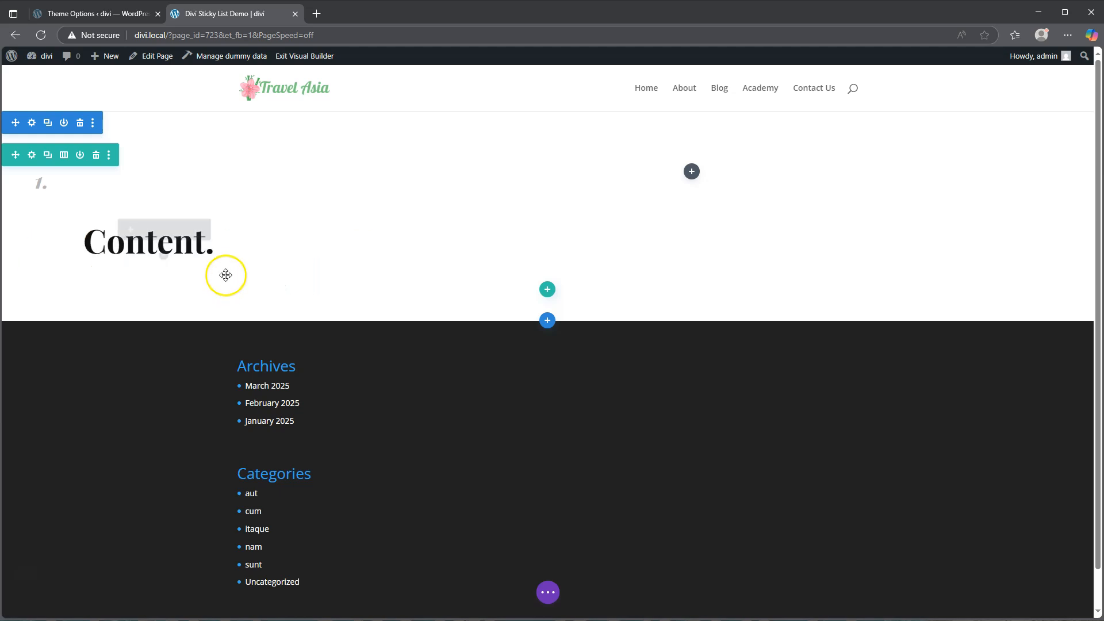
Add a Divider module below the "Content." module.
click(167, 256)
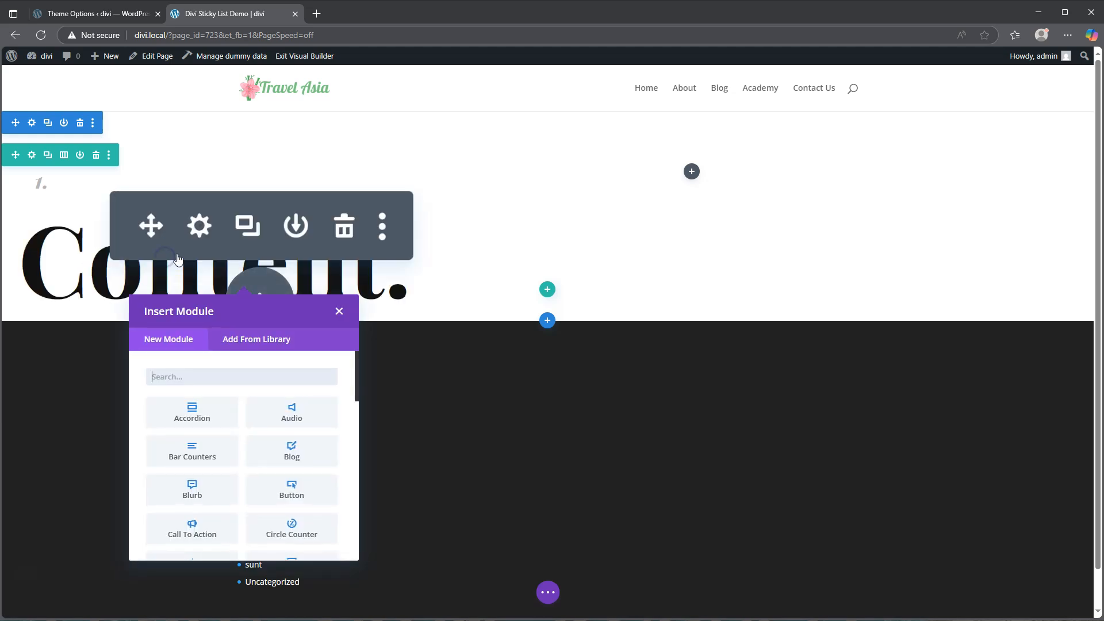
scroll(218, 447, down, 3)
scroll(222, 452, down, 4)
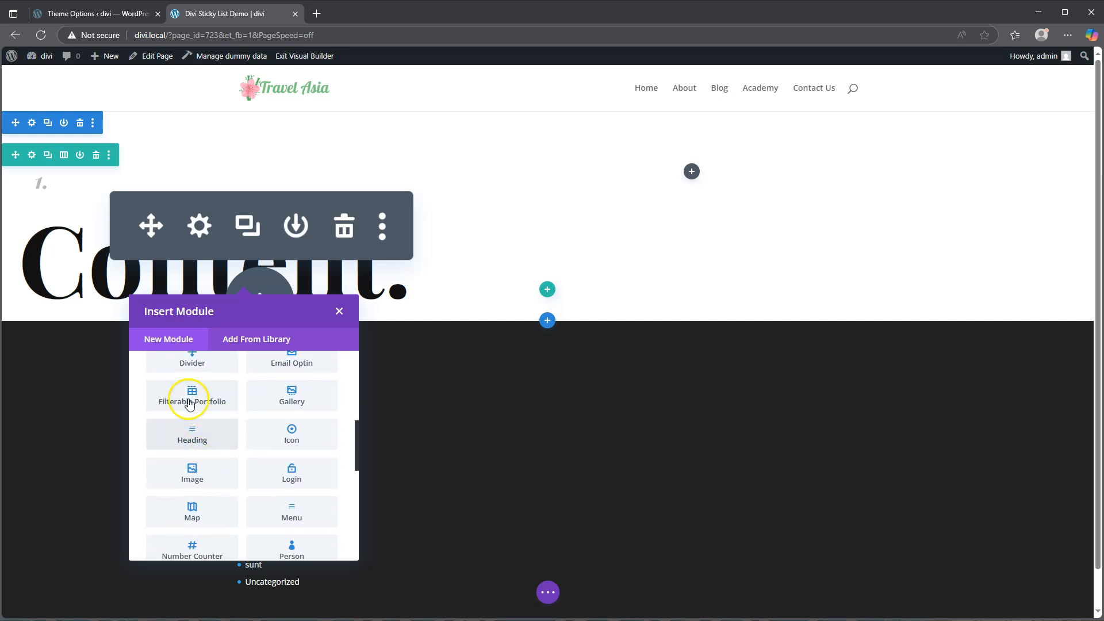
click(190, 361)
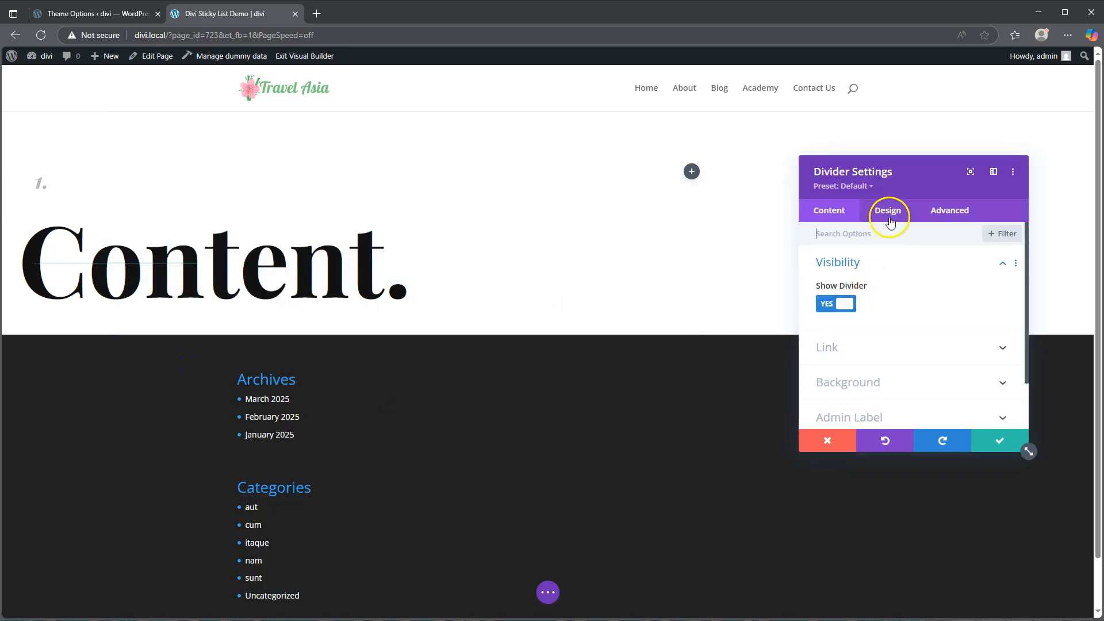
Set the divider's line color to #46ebcd.
click(887, 211)
click(860, 263)
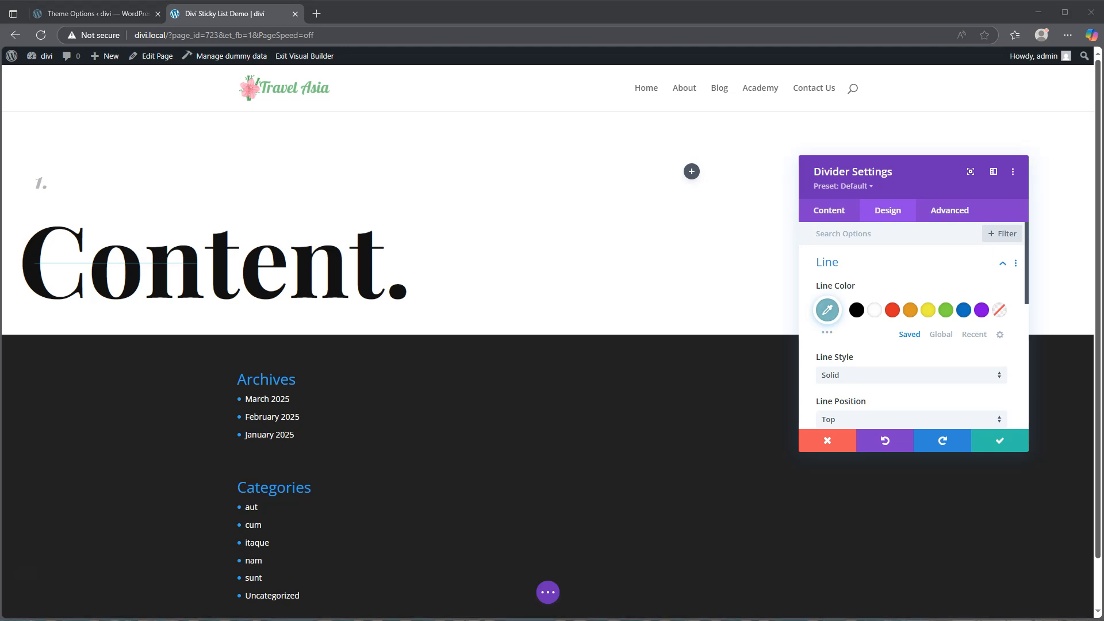
click(827, 311)
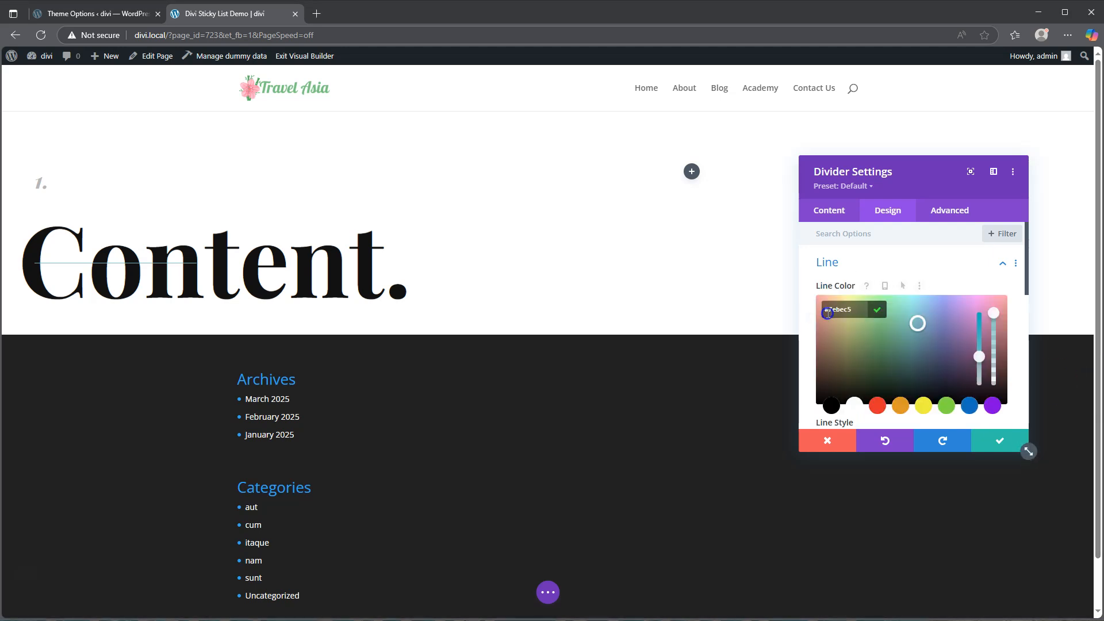
text(#46ebcd)
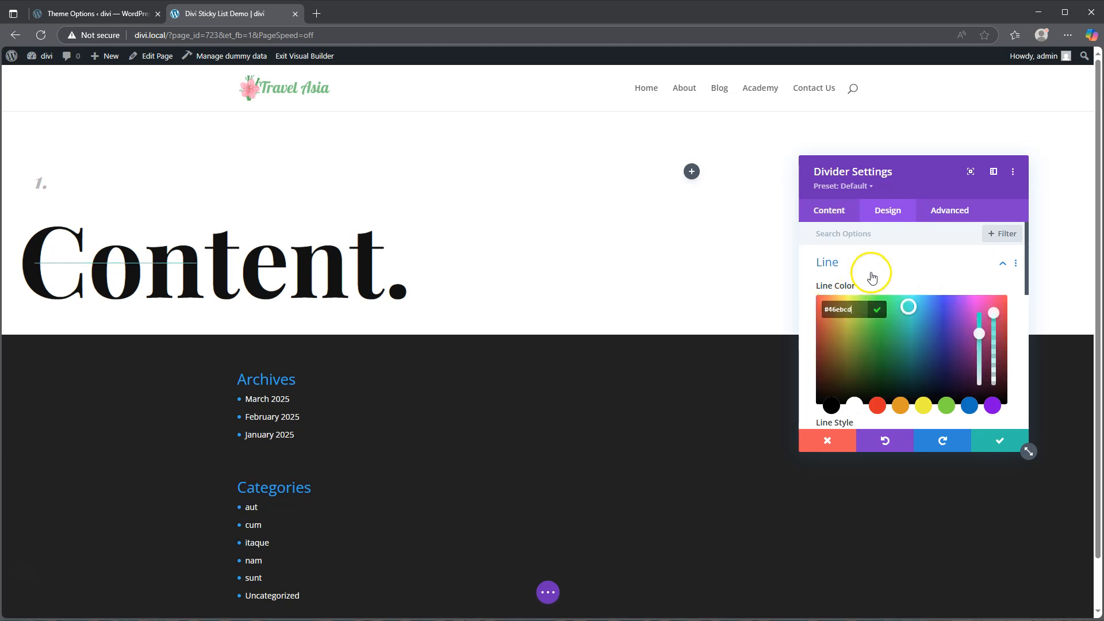
Set the divider's weight to 4, adjust its height and save the divider's settings.
scroll(872, 271, down, 2)
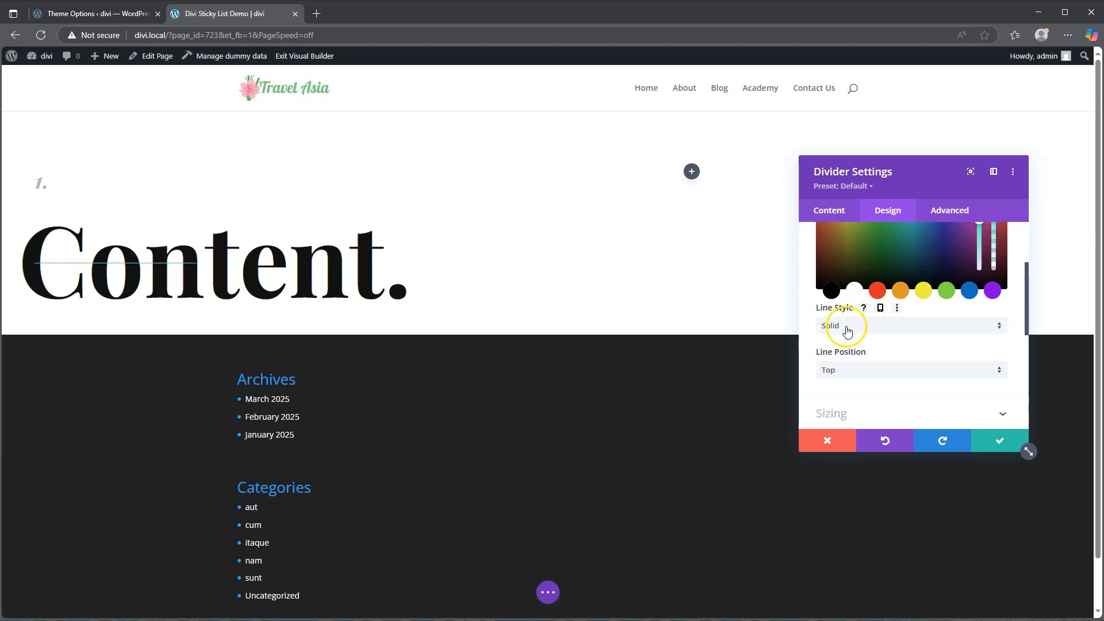
scroll(872, 417, down, 3)
click(862, 300)
click(970, 280)
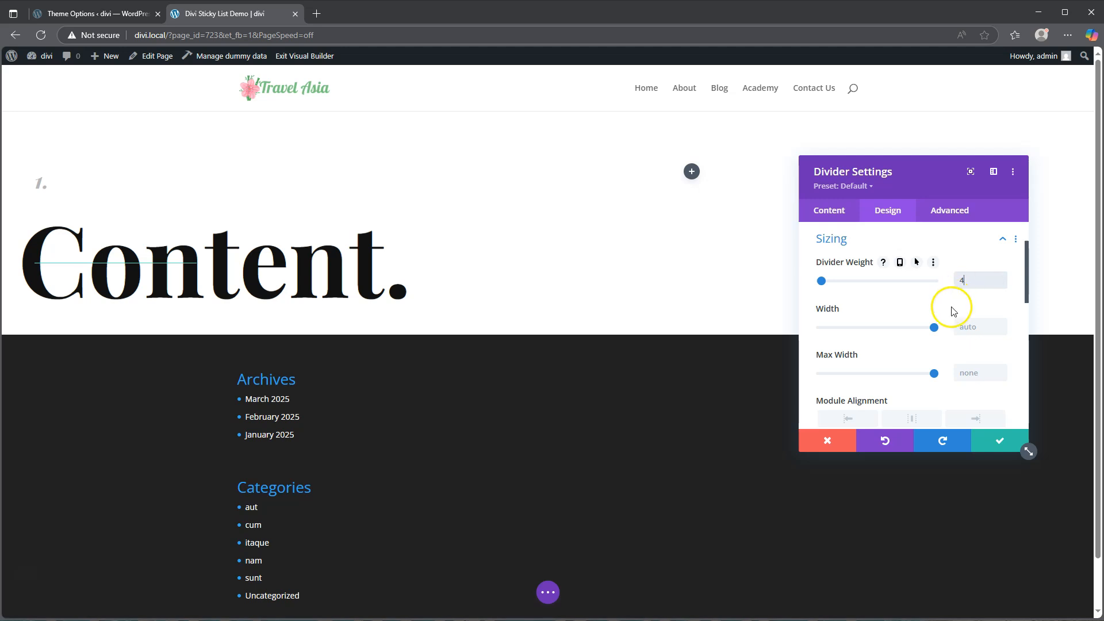
scroll(951, 310, down, 3)
click(970, 337)
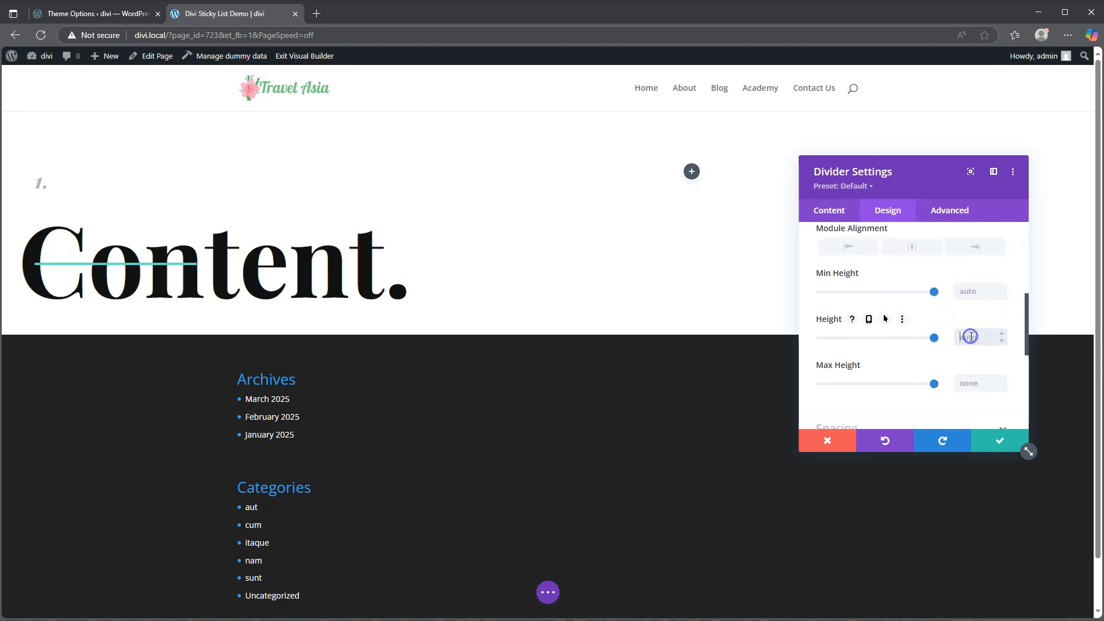
click(1001, 443)
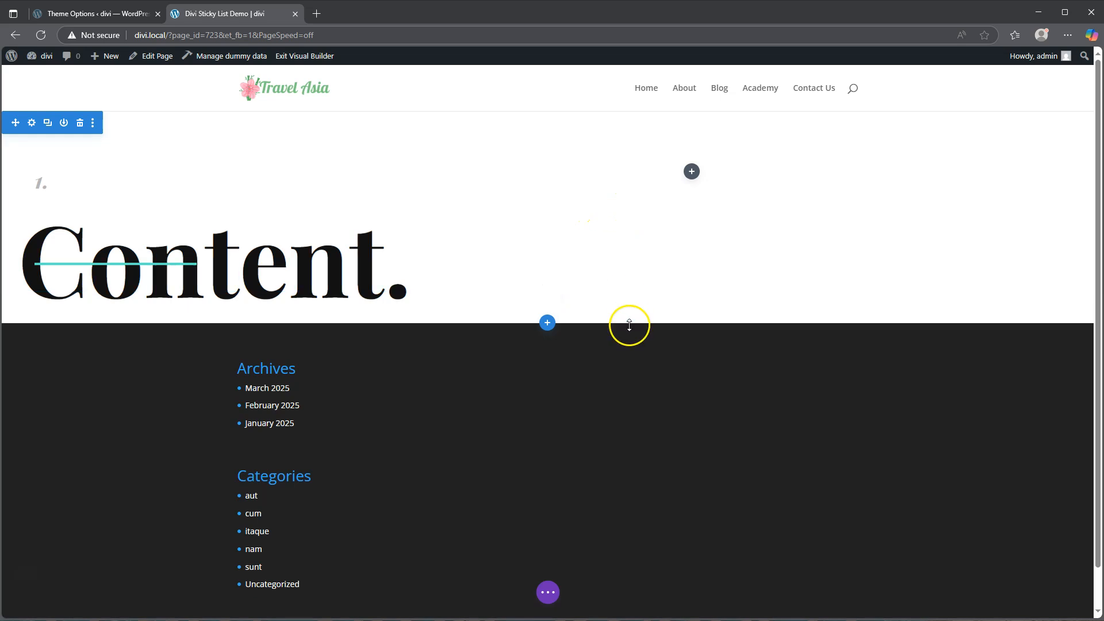
Add an Image module to the empty wide column and remove its placeholder picture.
click(694, 175)
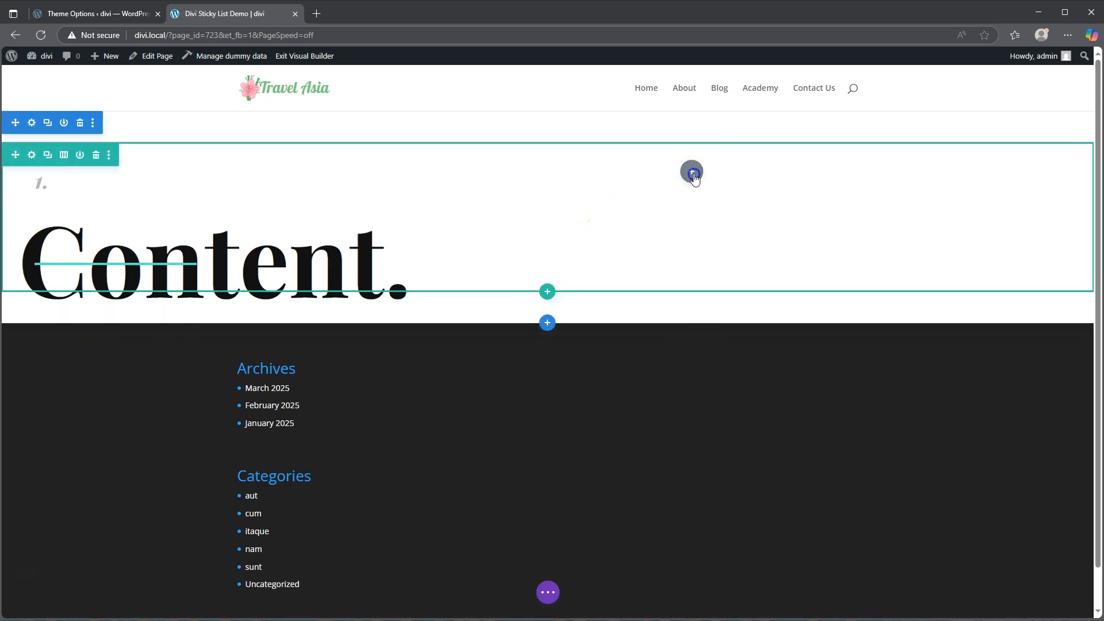
scroll(684, 342, down, 3)
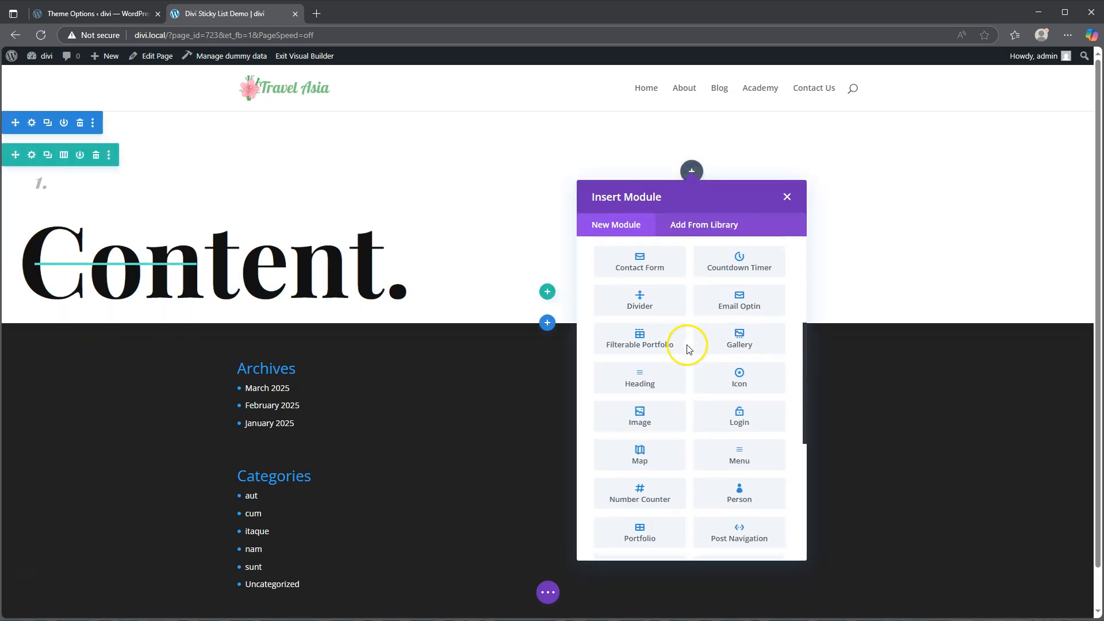
click(643, 414)
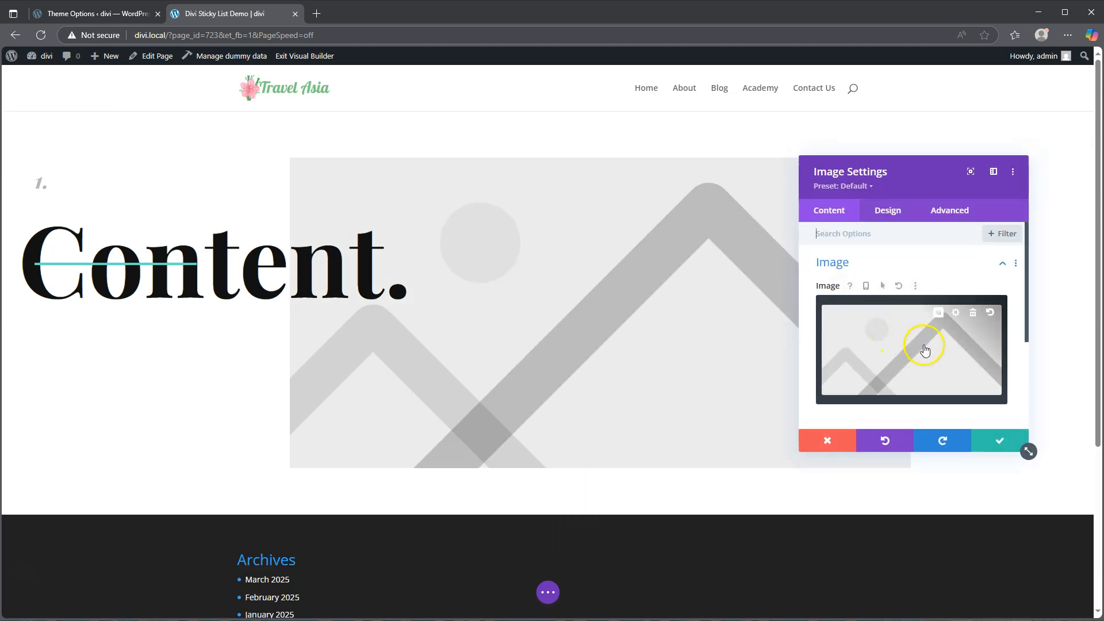
click(974, 316)
Give the Image module the green checkmark picture from the media library as its background image.
scroll(913, 318, down, 3)
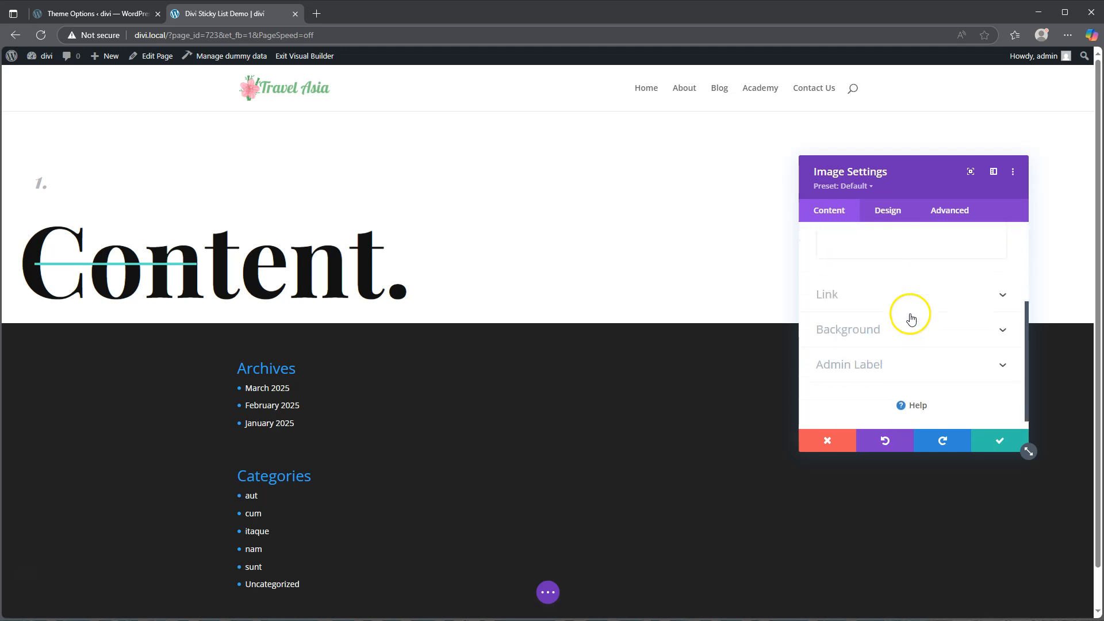
click(910, 322)
click(897, 288)
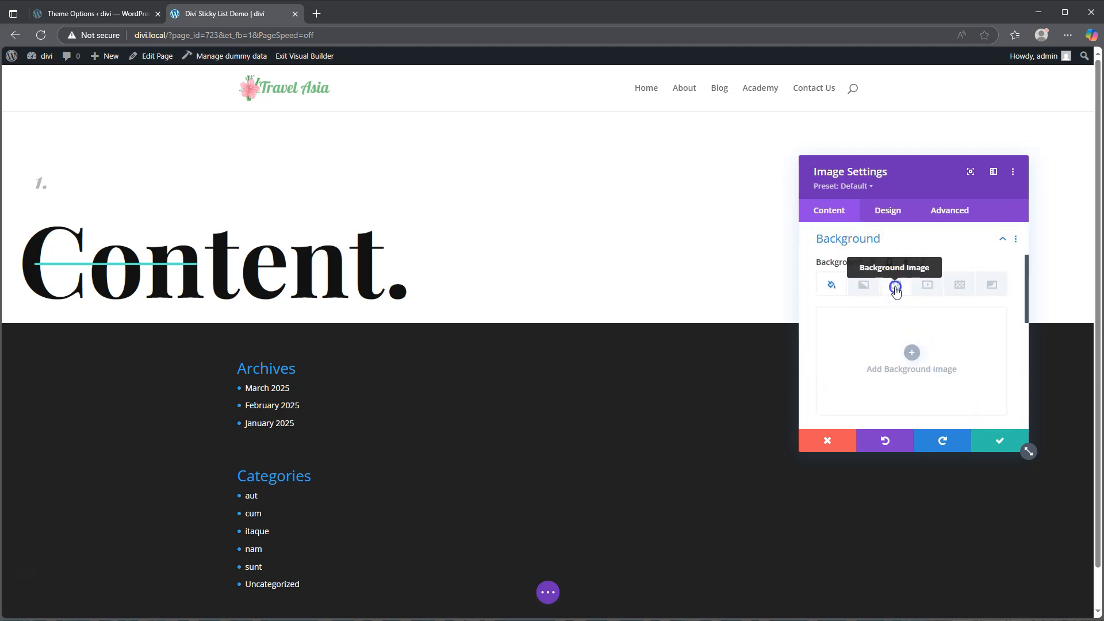
scroll(905, 335, down, 2)
click(910, 242)
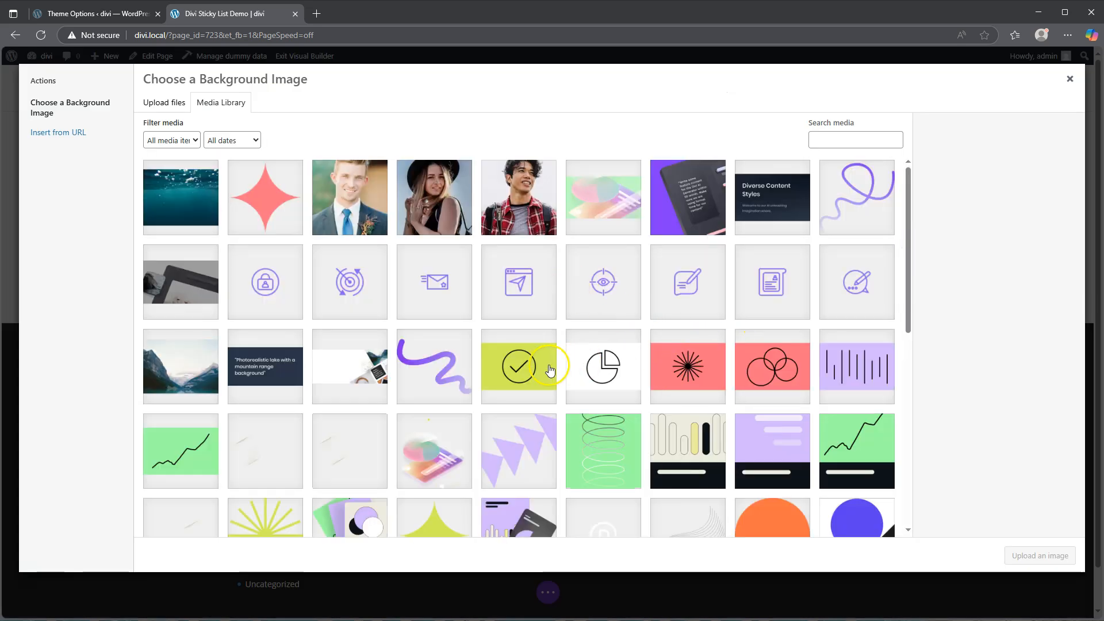
click(532, 366)
click(1042, 555)
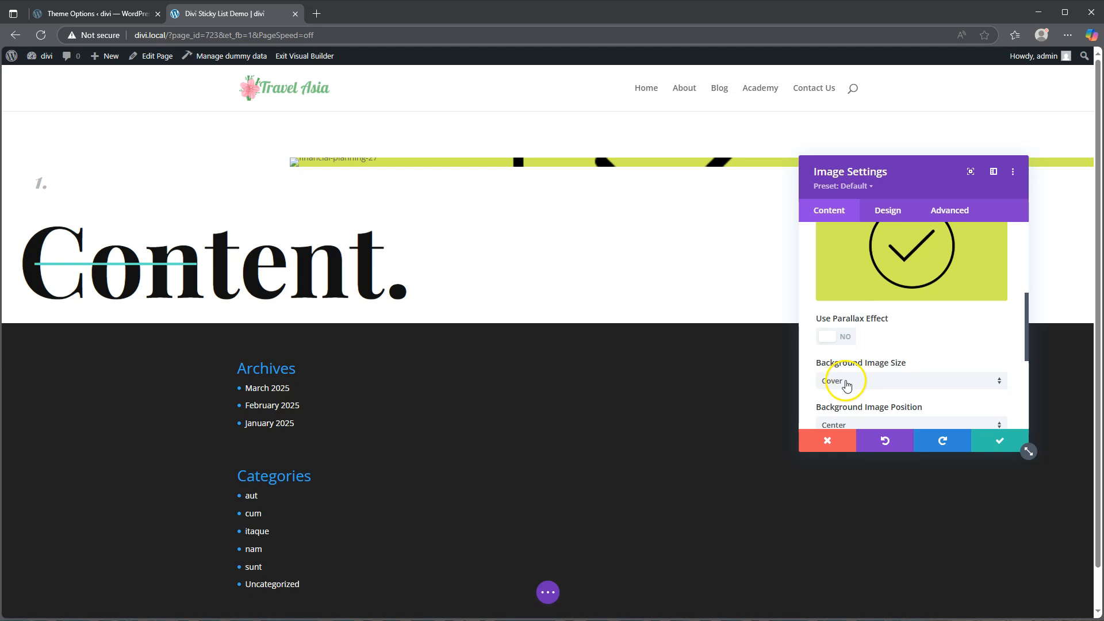
scroll(840, 371, down, 2)
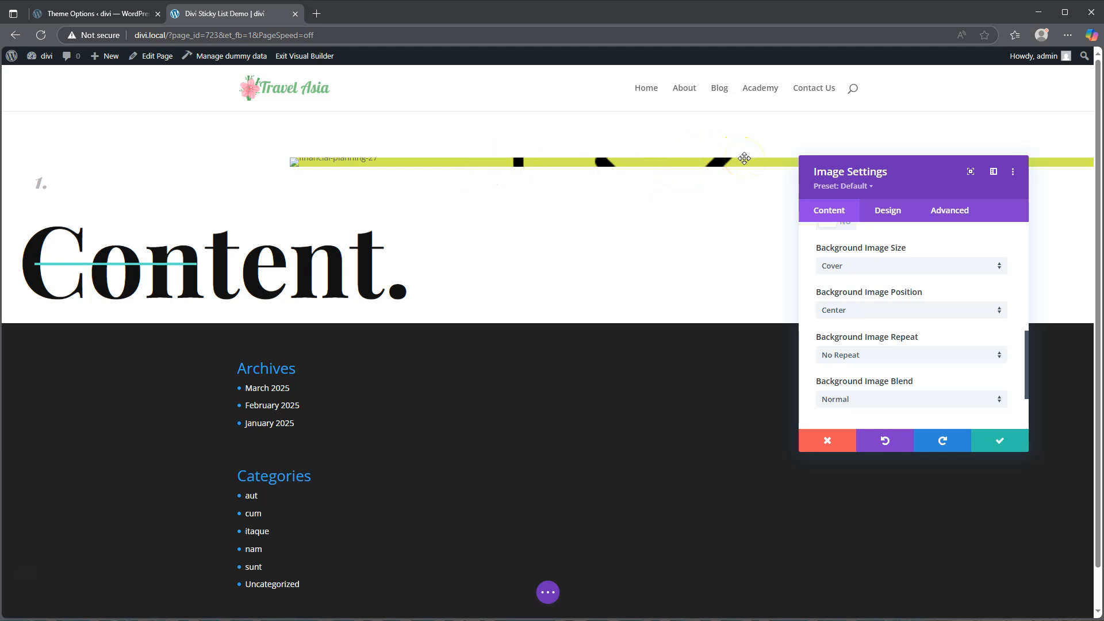
Set the Image module's top margin to 15vh for desktop and 0vh for tablet.
click(888, 211)
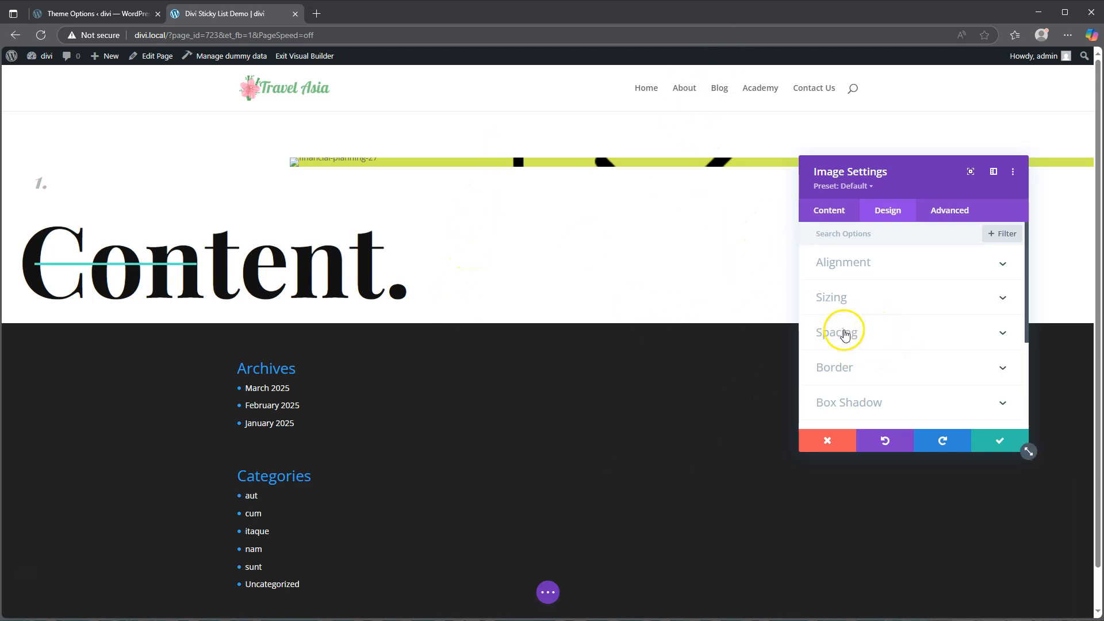
click(850, 333)
click(835, 328)
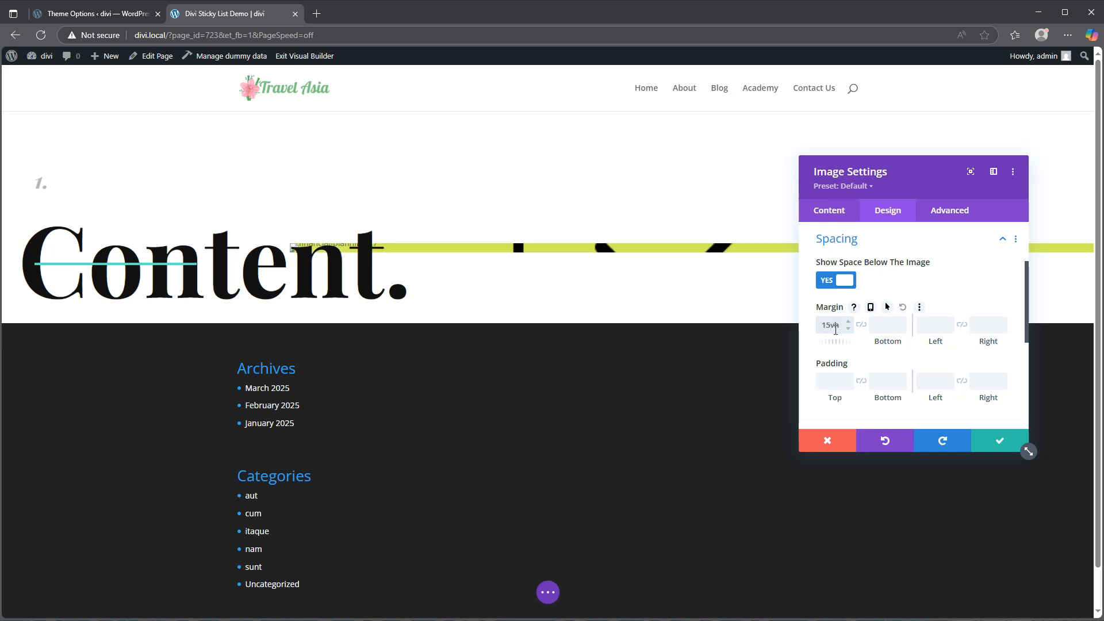
click(870, 307)
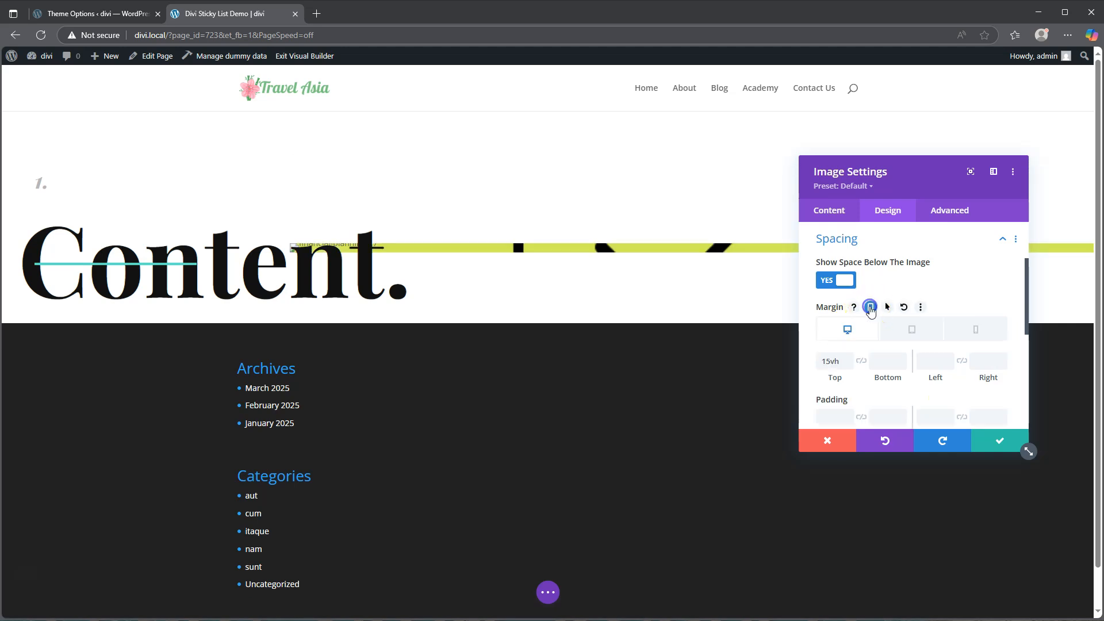
click(908, 330)
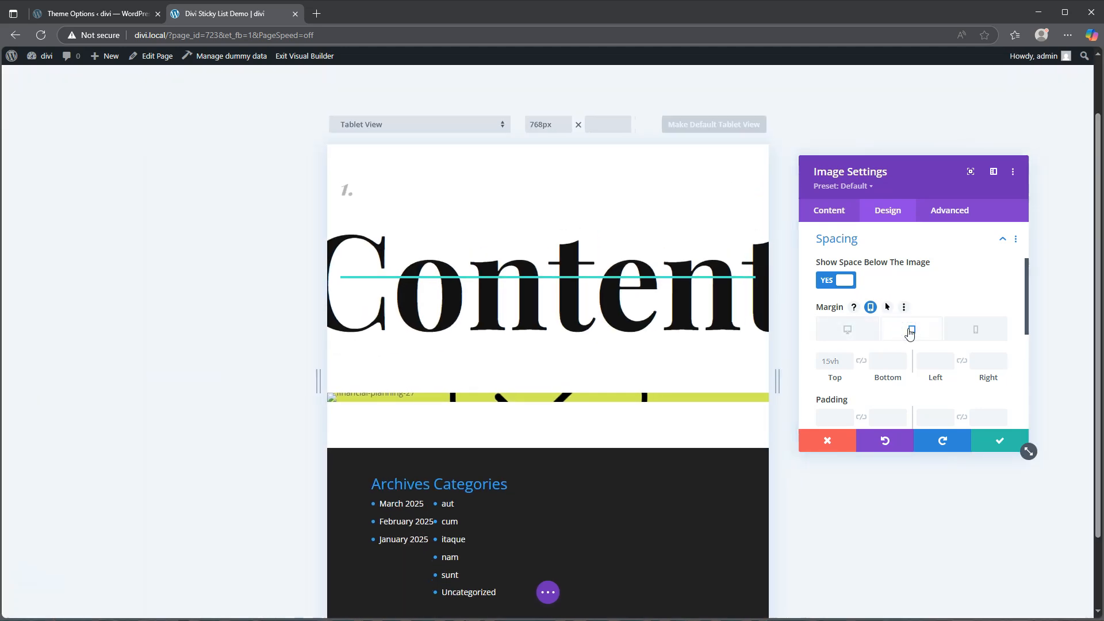
click(827, 361)
text(0vh)
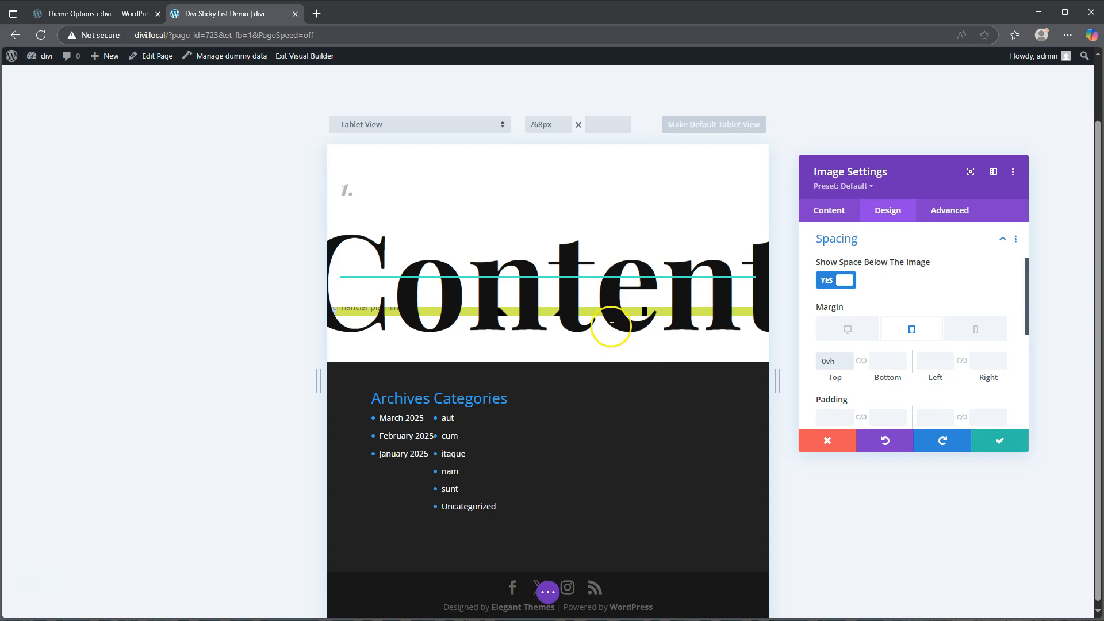
Set the Image module's top and bottom padding to a linked 33vh for desktop and save its settings.
click(844, 329)
scroll(846, 345, down, 1)
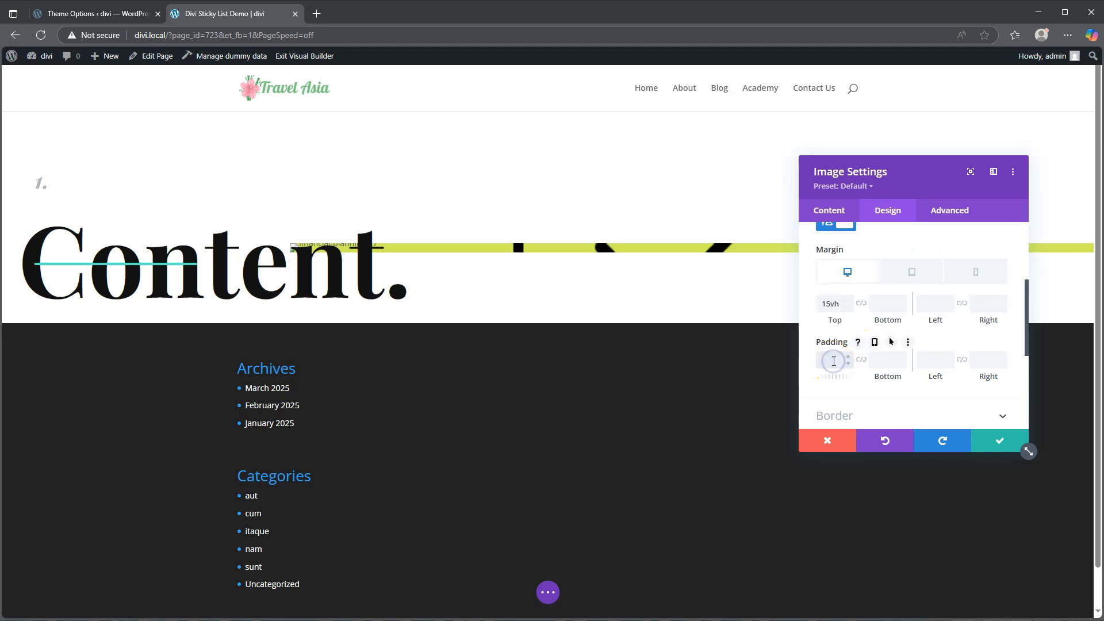
click(834, 361)
text(33vh)
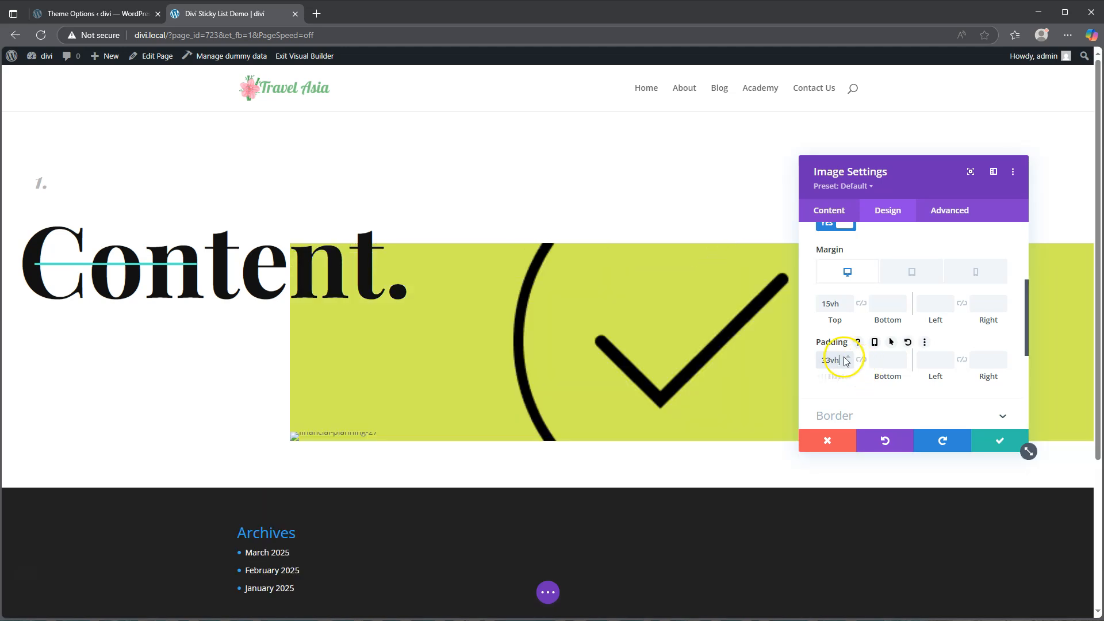
click(861, 360)
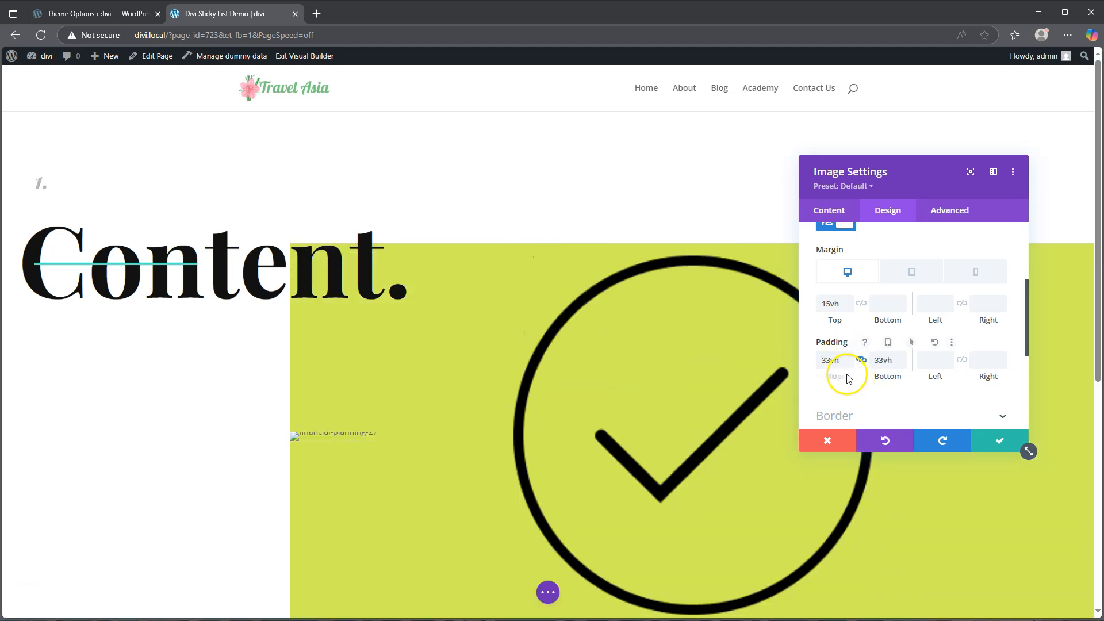
scroll(724, 383, down, 3)
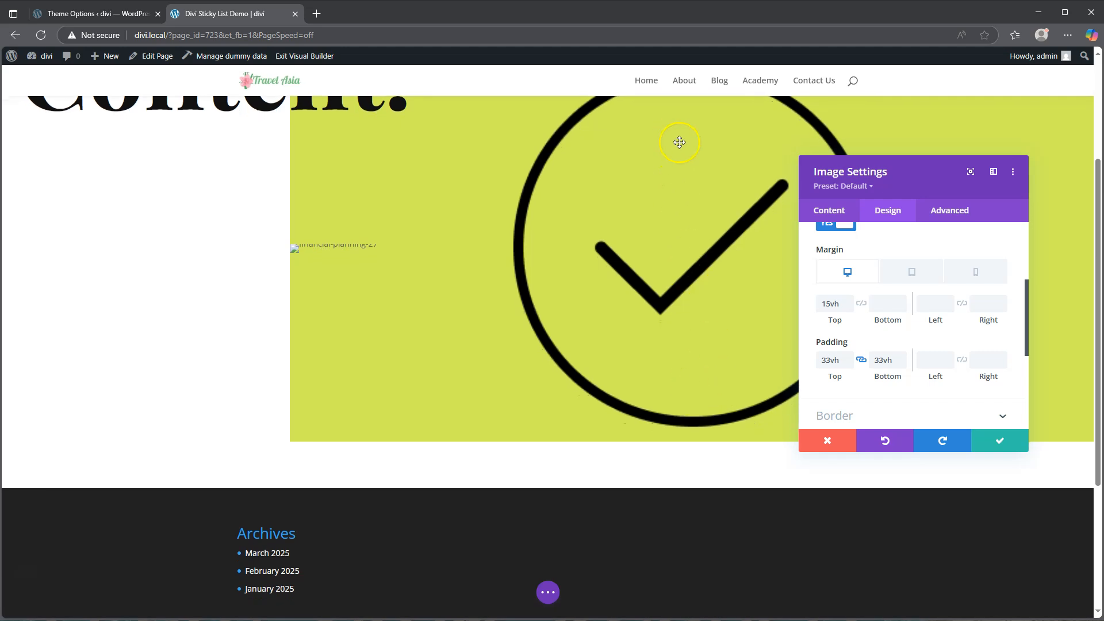
scroll(713, 253, up, 1)
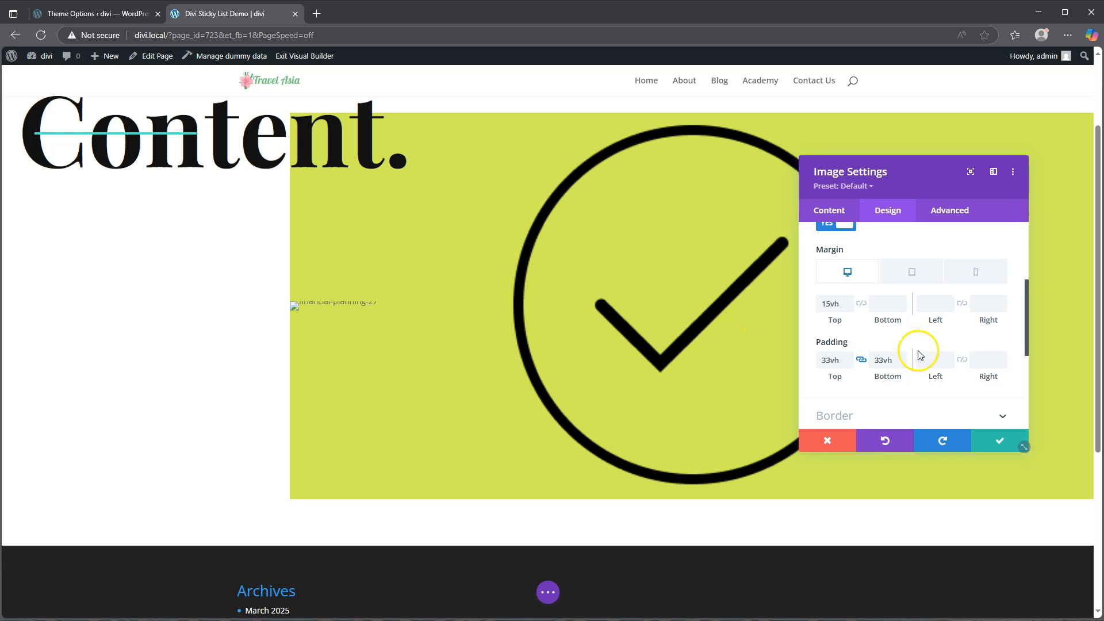
click(997, 441)
Add a Text module below the checkmark image in the wide column.
scroll(784, 382, down, 4)
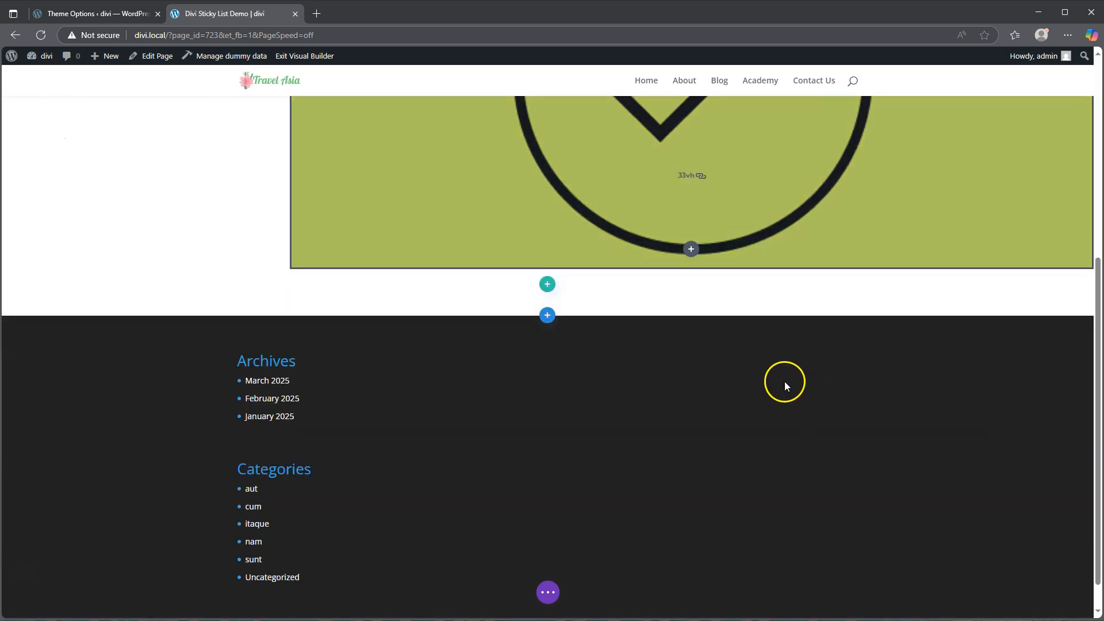
click(691, 249)
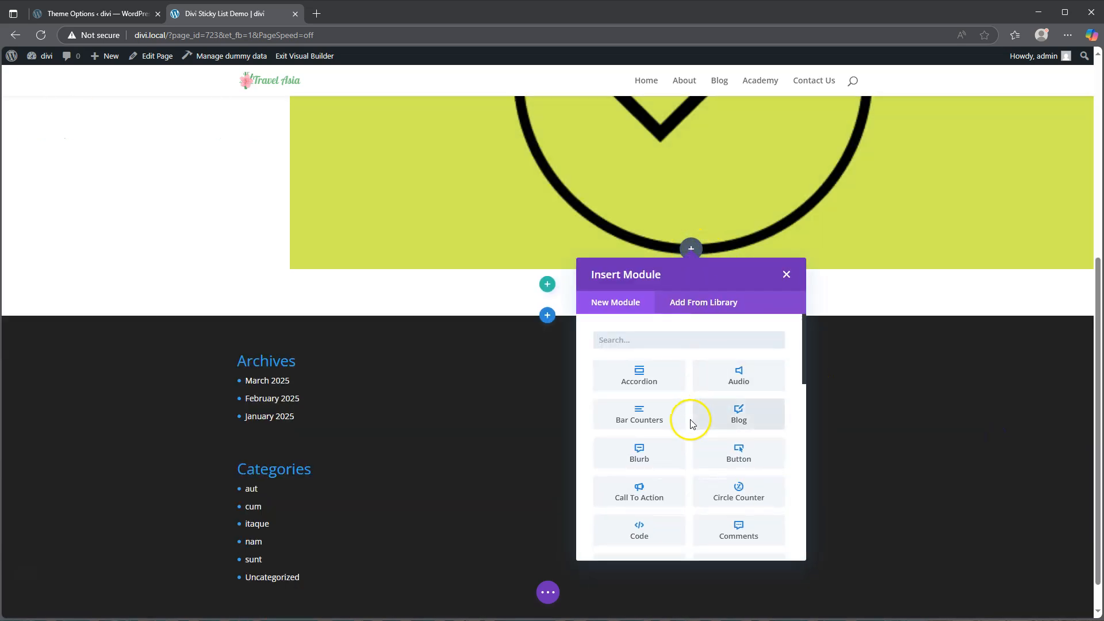
scroll(692, 422, down, 7)
scroll(695, 426, down, 3)
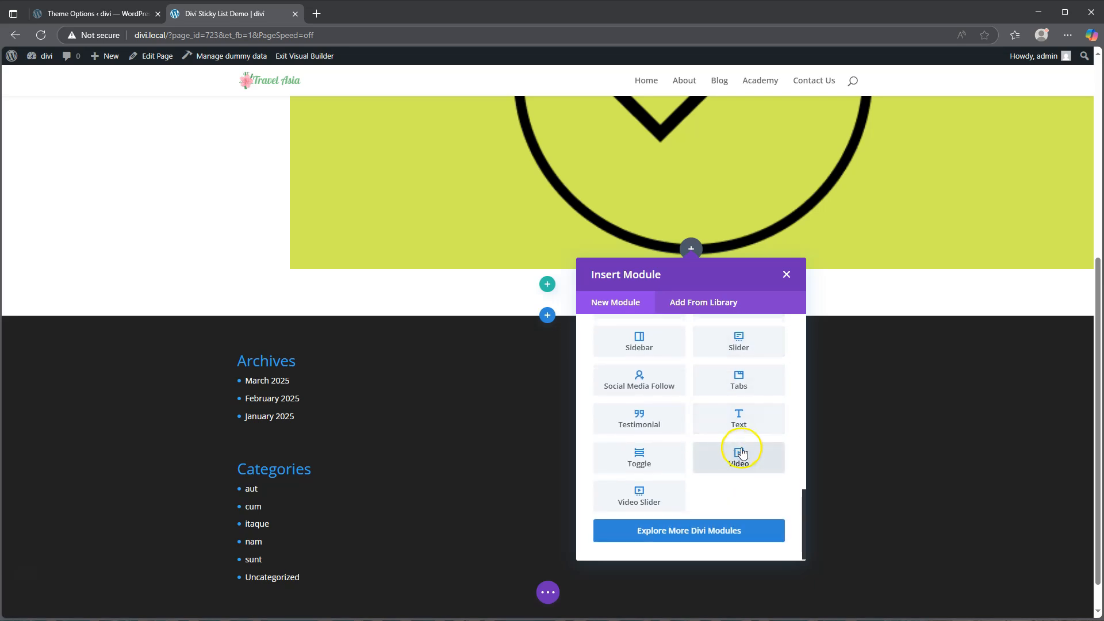
click(739, 422)
Duplicate the placeholder paragraph by pasting a copy of it after the existing text.
scroll(886, 392, down, 2)
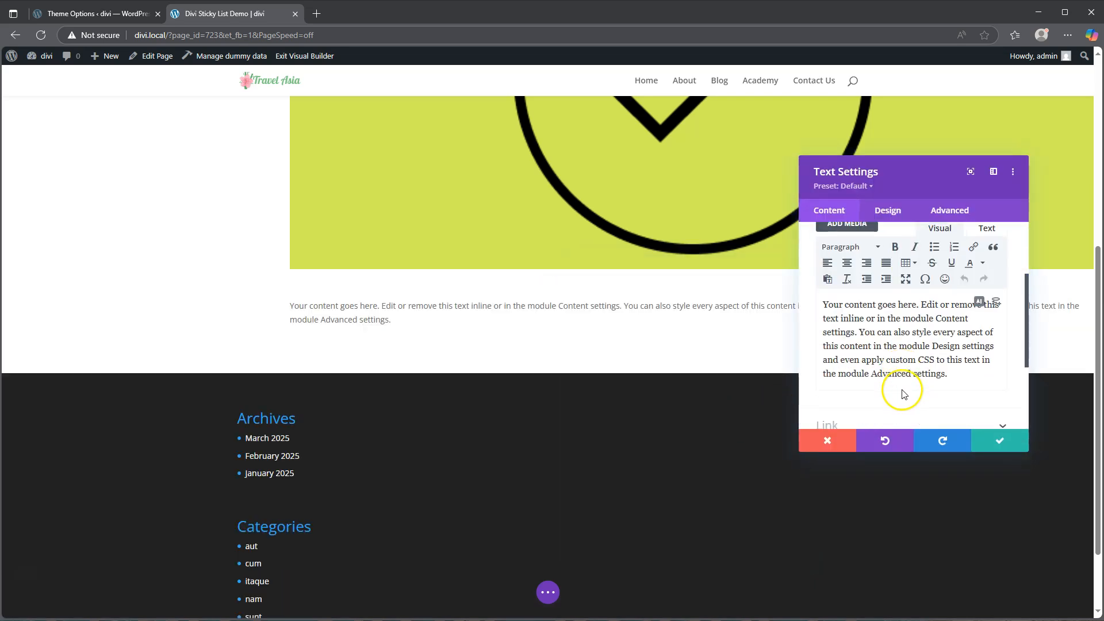
drag(948, 374, 812, 305)
key(ctrl+c)
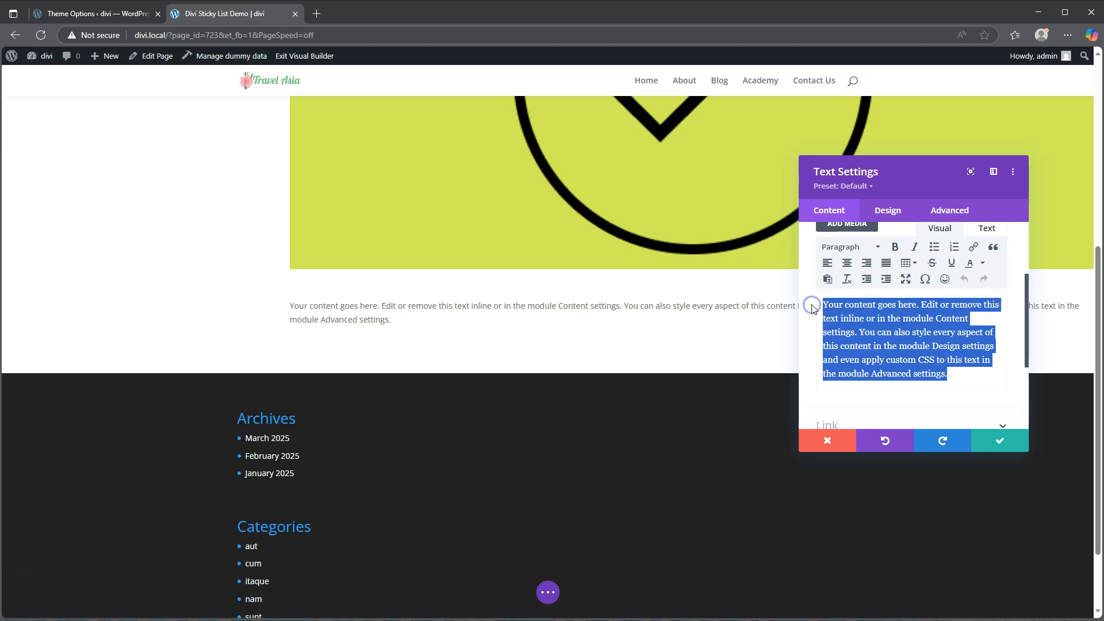
click(965, 378)
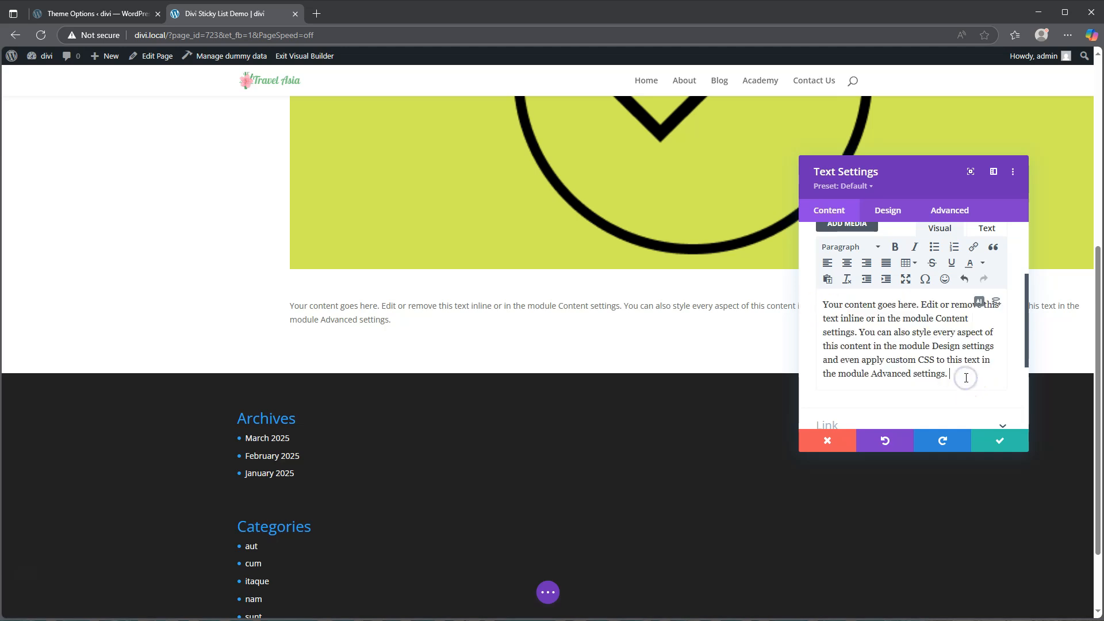
key(ctrl+v)
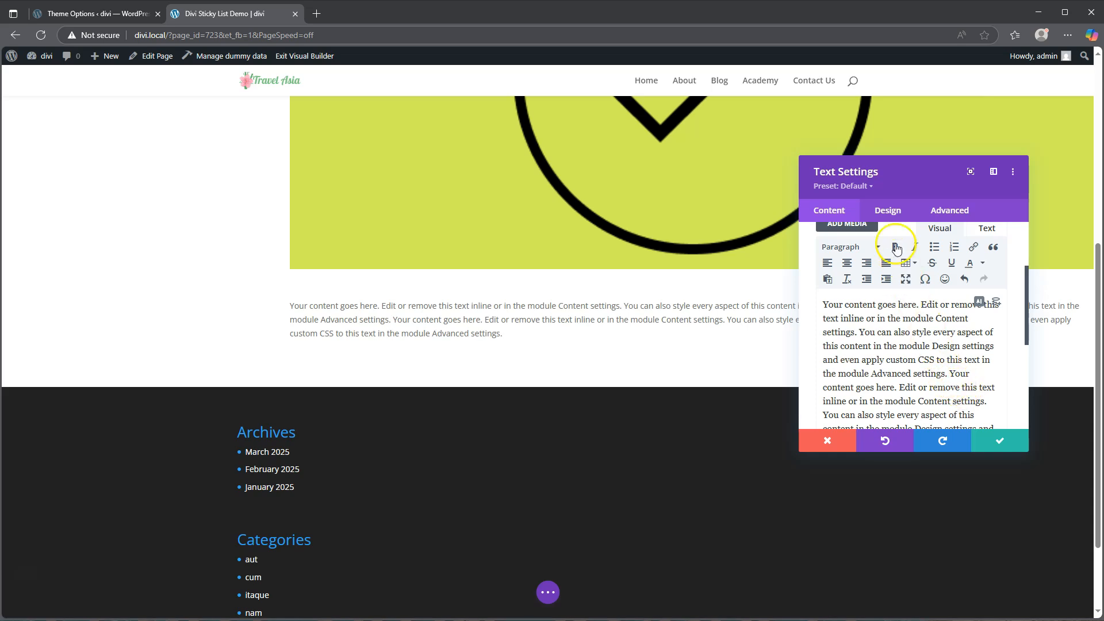
Set the Text module's font to Kumbh Sans and its text color to #121212.
click(888, 210)
click(866, 266)
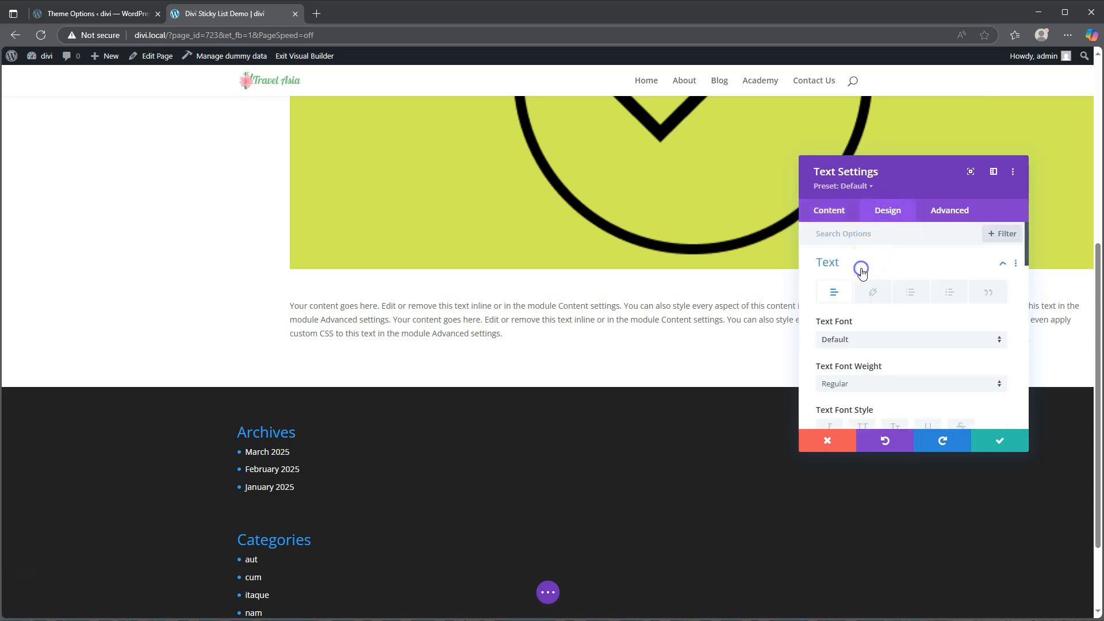
click(861, 338)
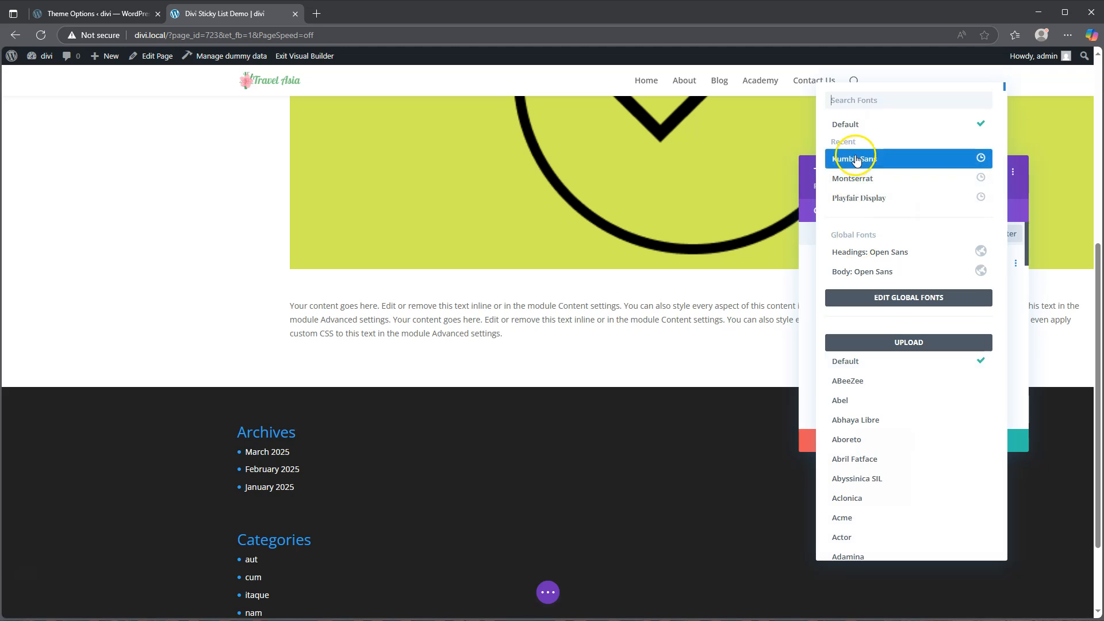
click(861, 143)
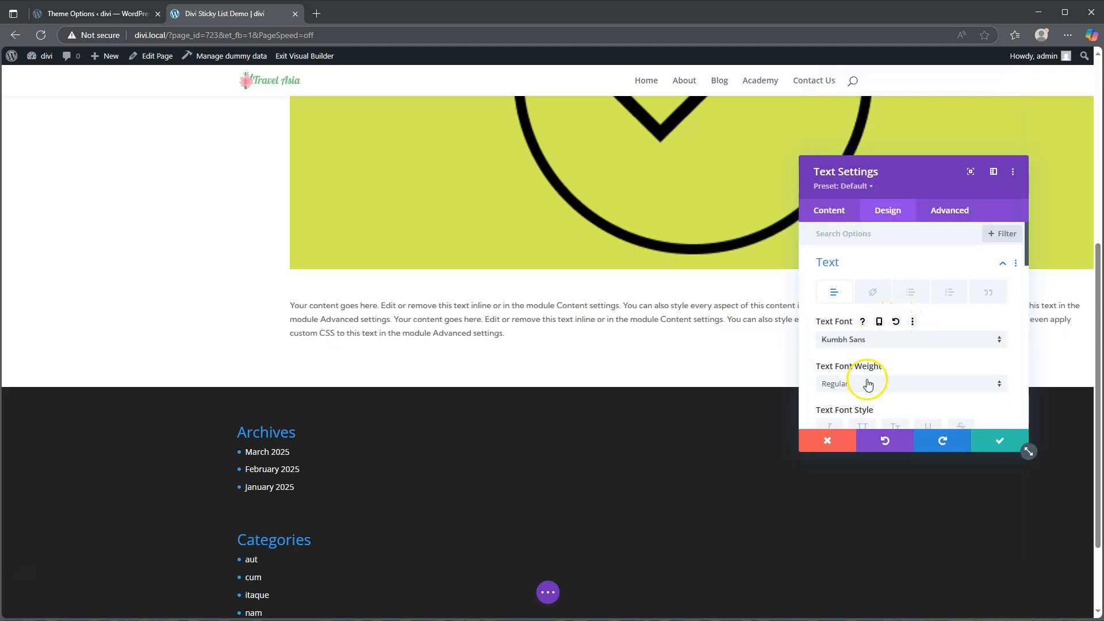
scroll(864, 384, down, 2)
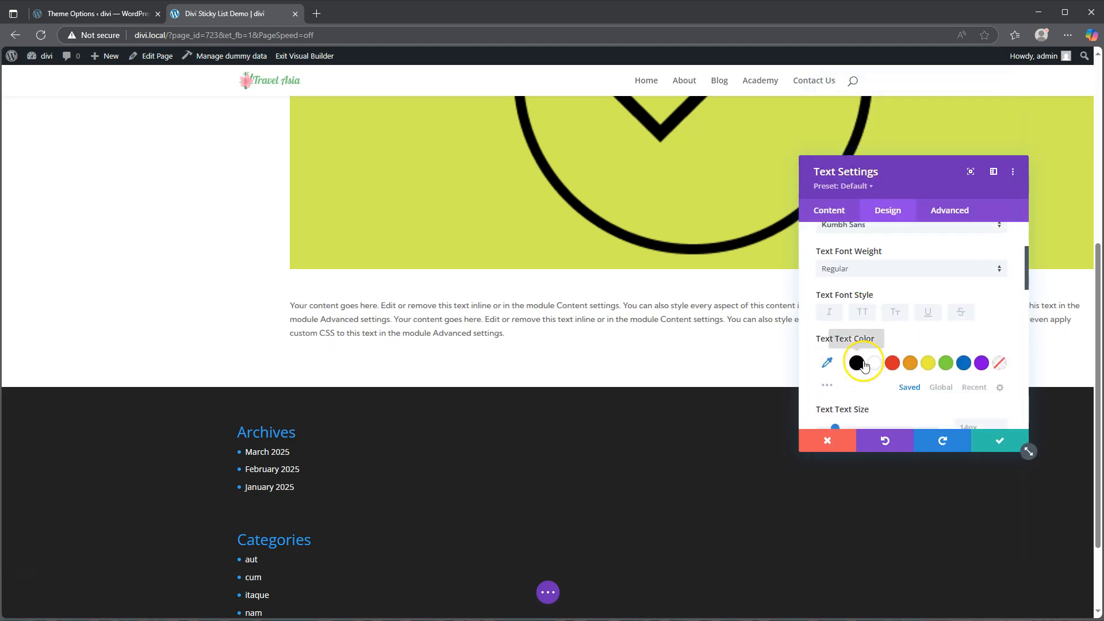
click(828, 363)
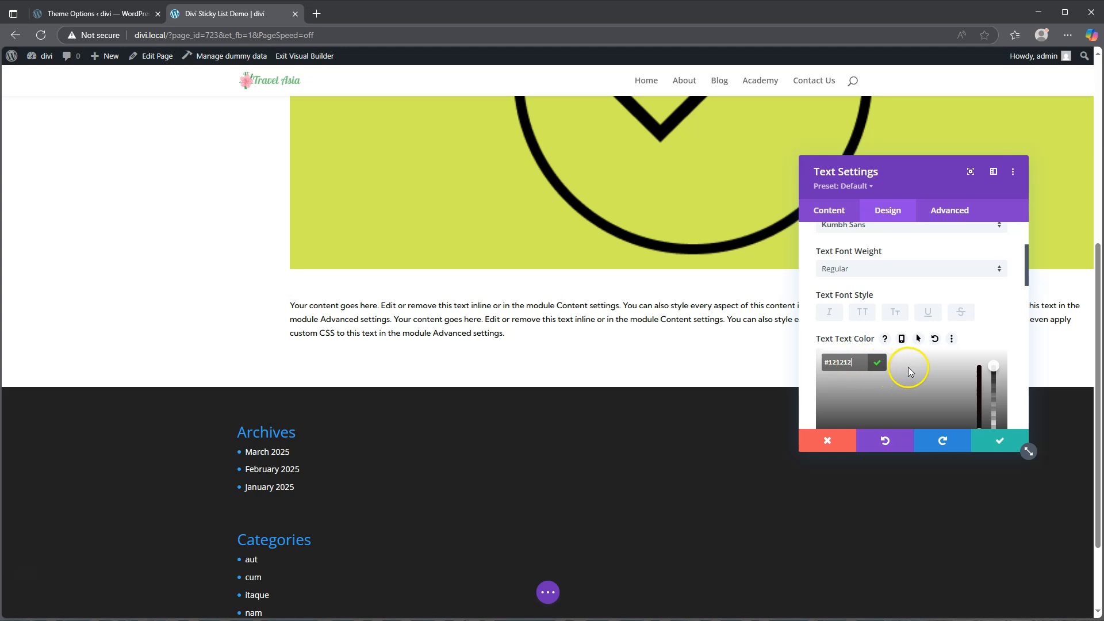
Enable responsive text sizes for the Text module and set the desktop size to 1.2vw.
scroll(909, 368, down, 5)
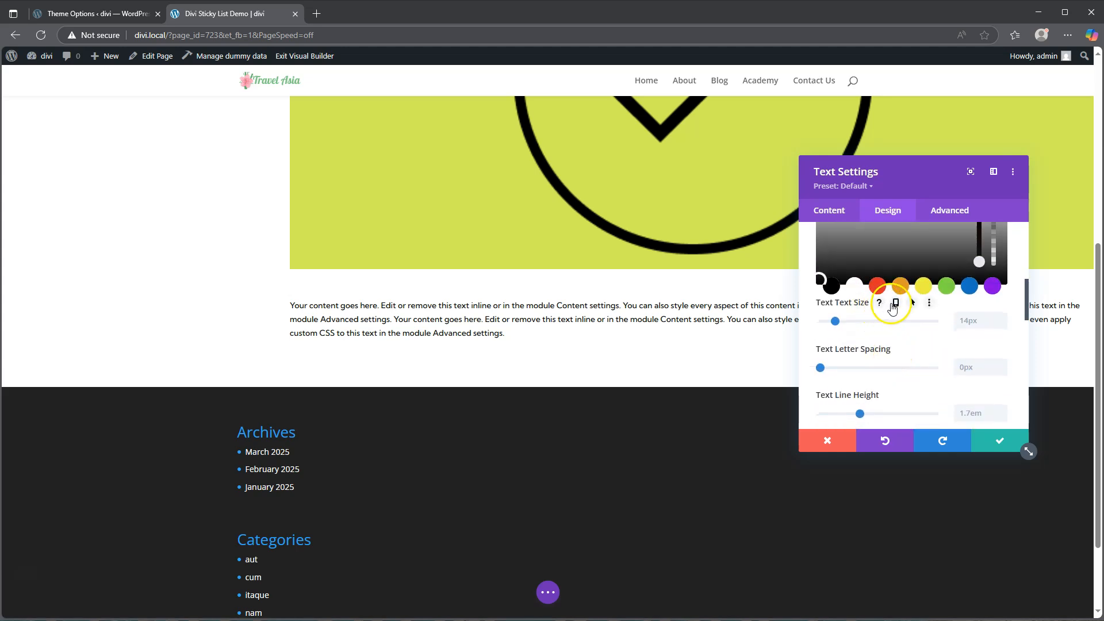
scroll(892, 309, down, 1)
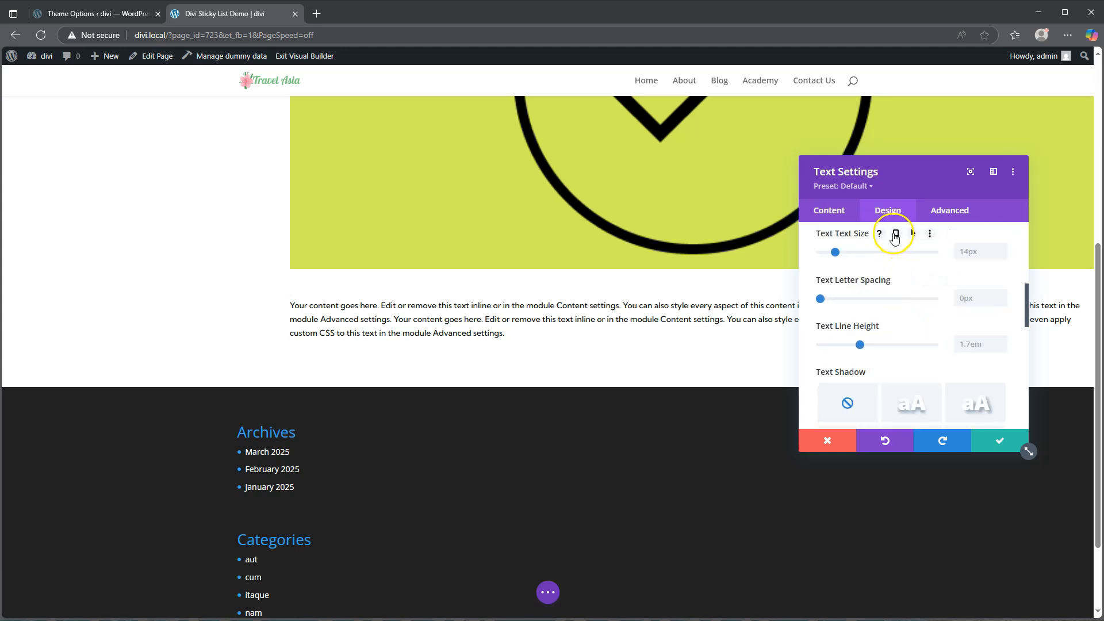
click(895, 235)
click(972, 290)
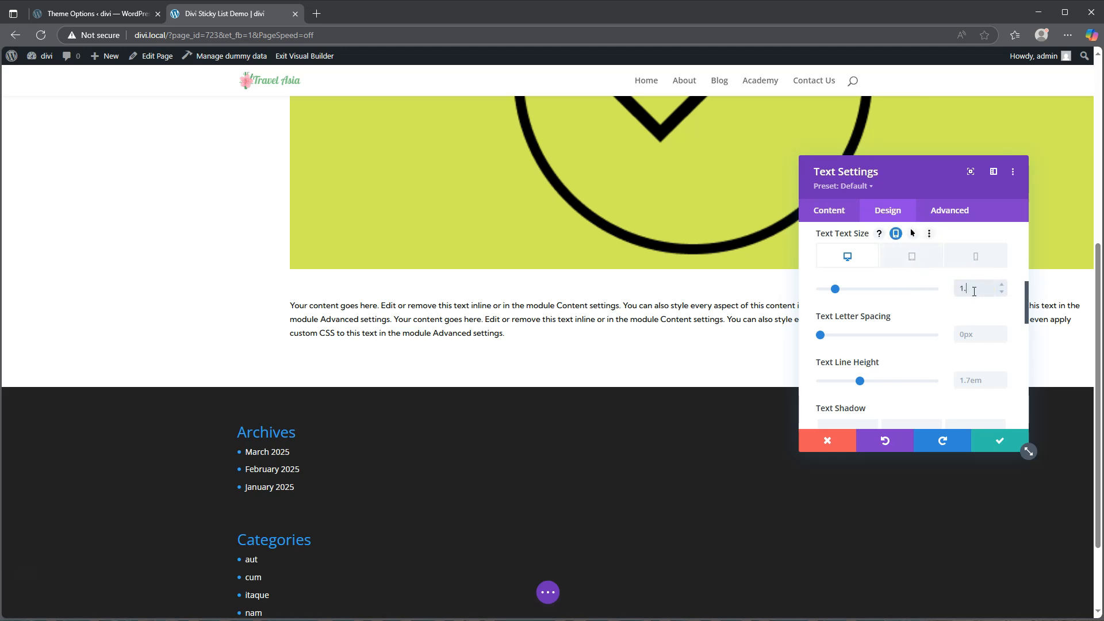
text(1.2pxvw)
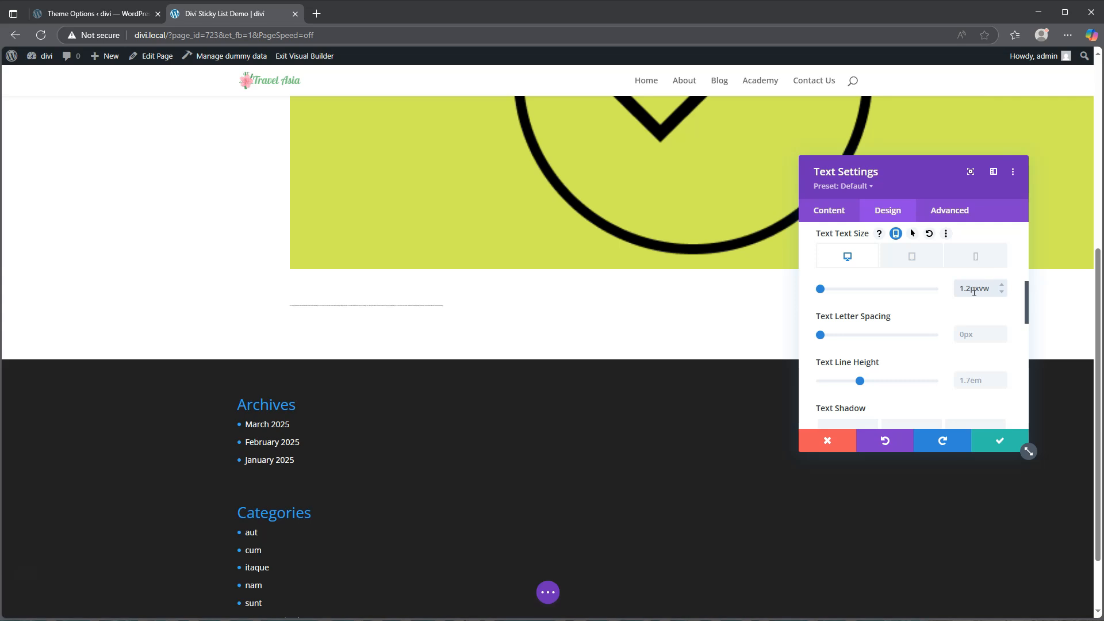
key(BackSpace)
key(BackSpace)
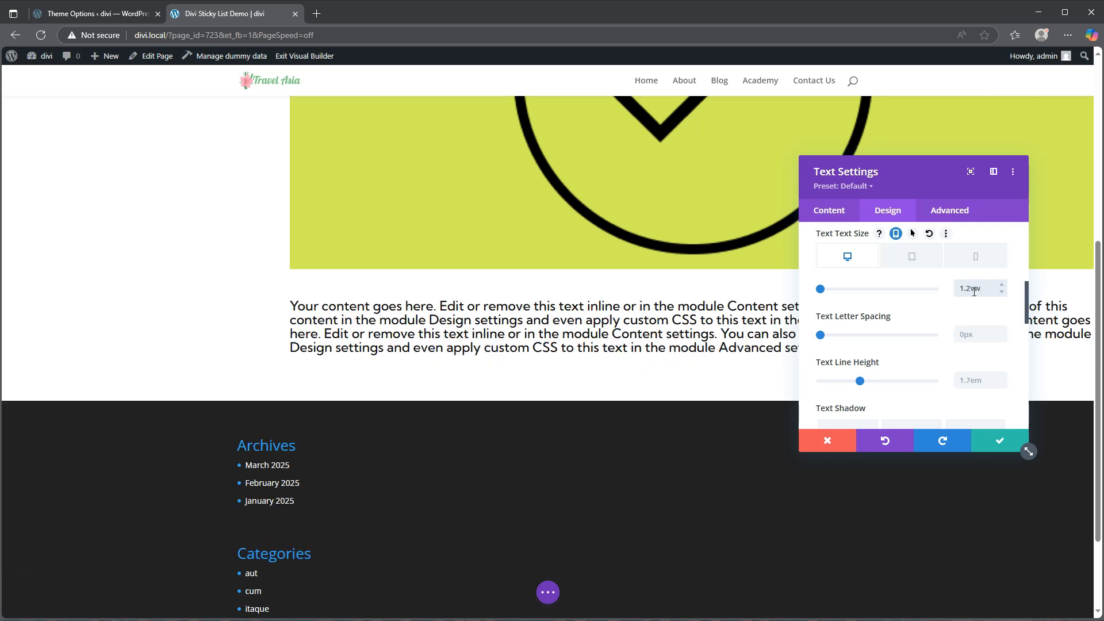
Set the Text module's text size to 2.3vw for tablet and 3.4vw for phone.
click(912, 257)
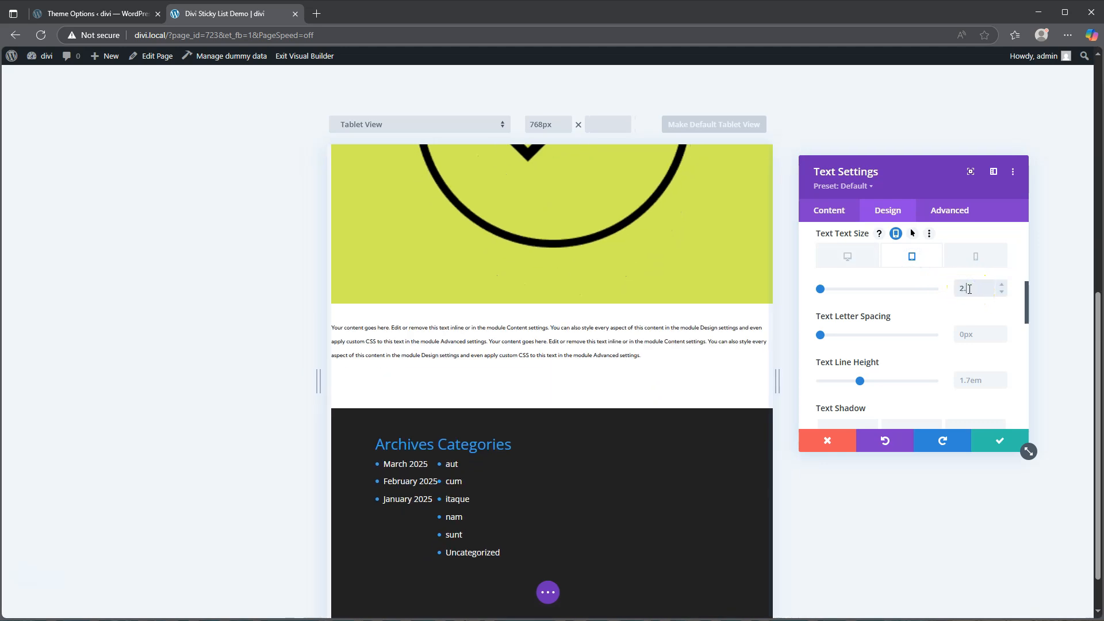
text(vw)
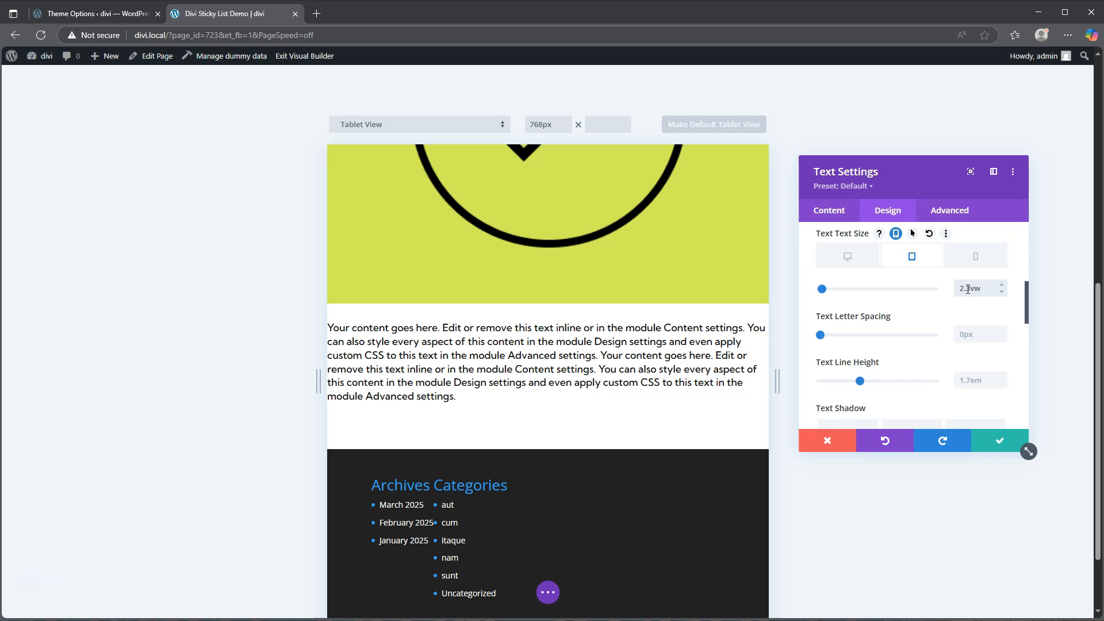
click(976, 256)
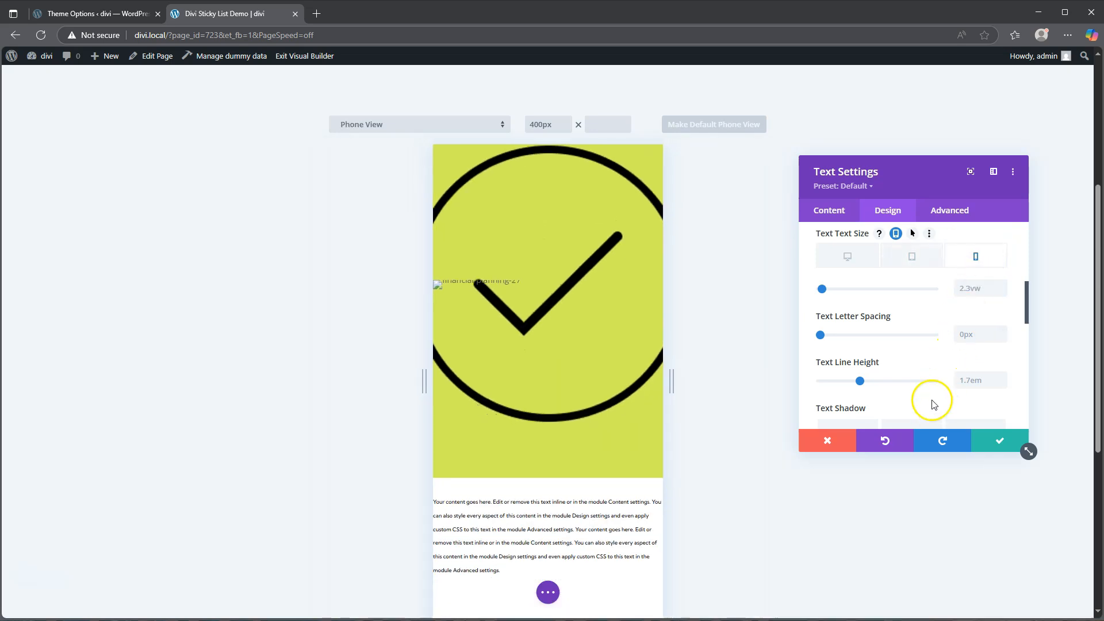
click(972, 288)
text(3.4vw)
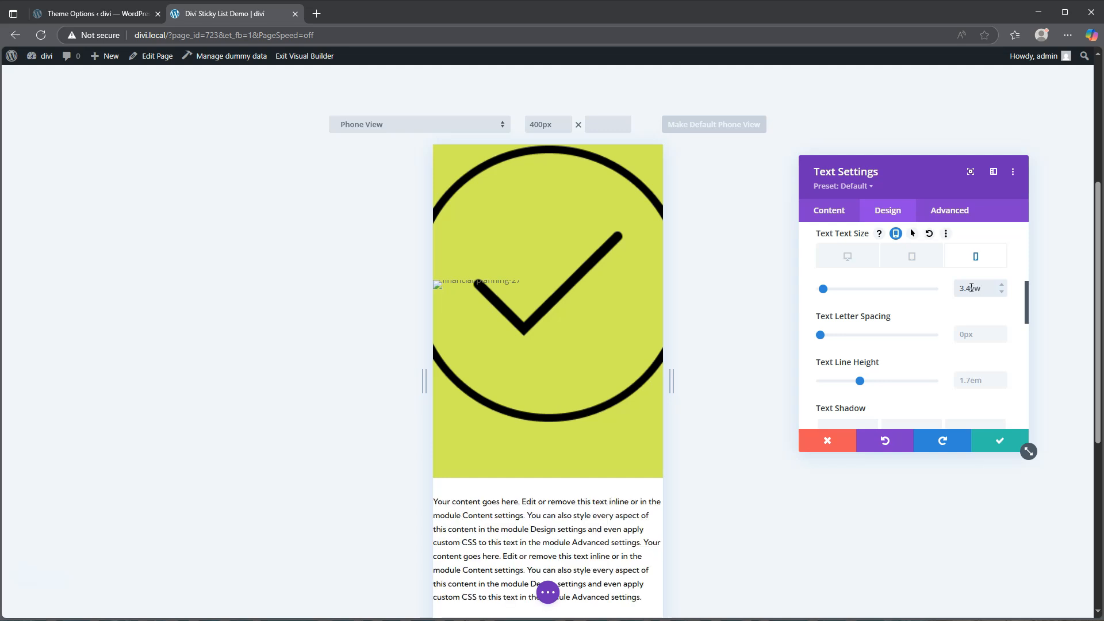
Set the Text module's line height to 1.6em and check the paragraph in the desktop and tablet views.
click(859, 382)
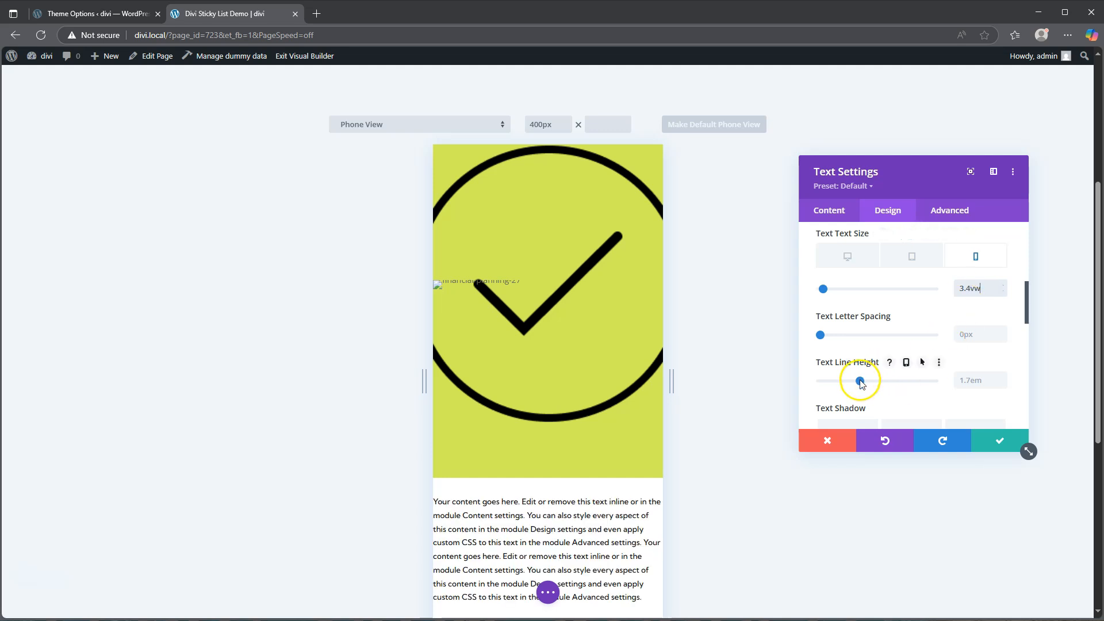
click(841, 257)
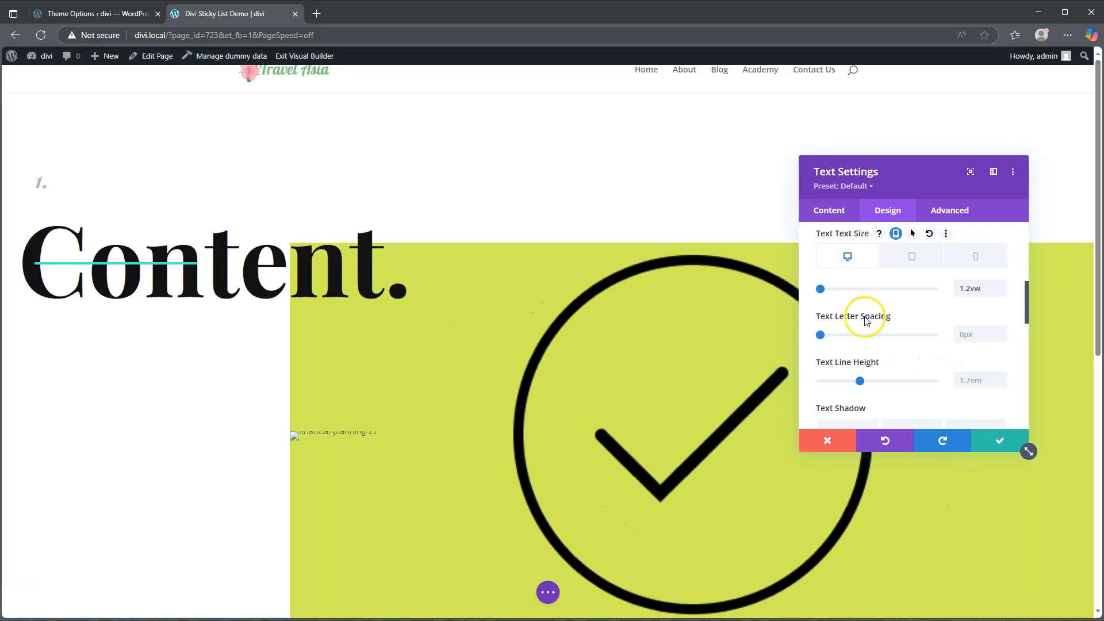
click(859, 381)
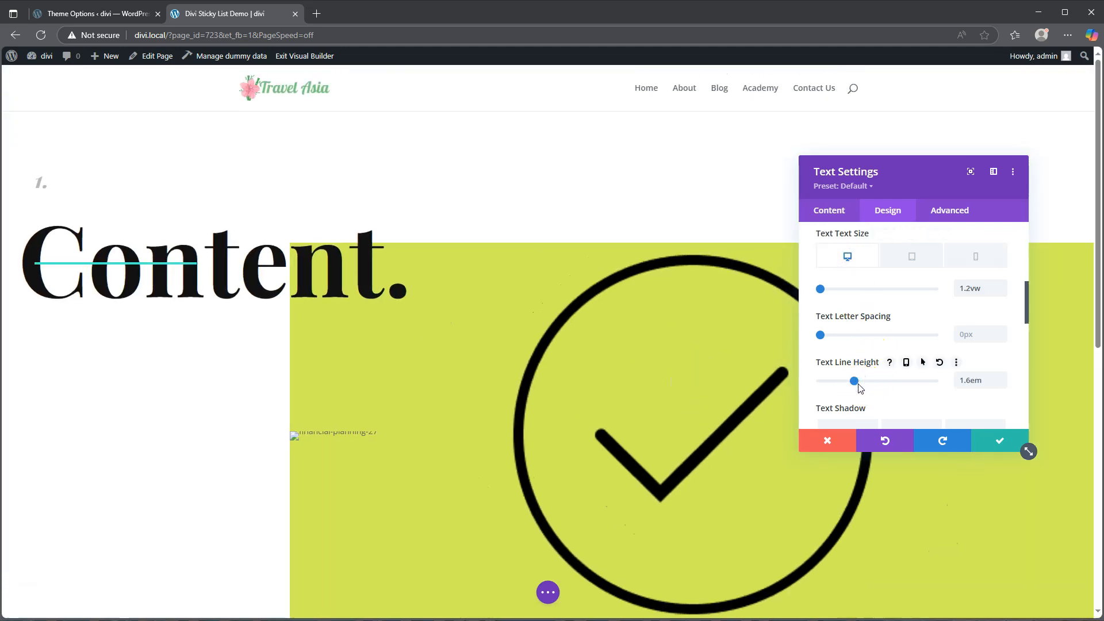
scroll(720, 387, down, 5)
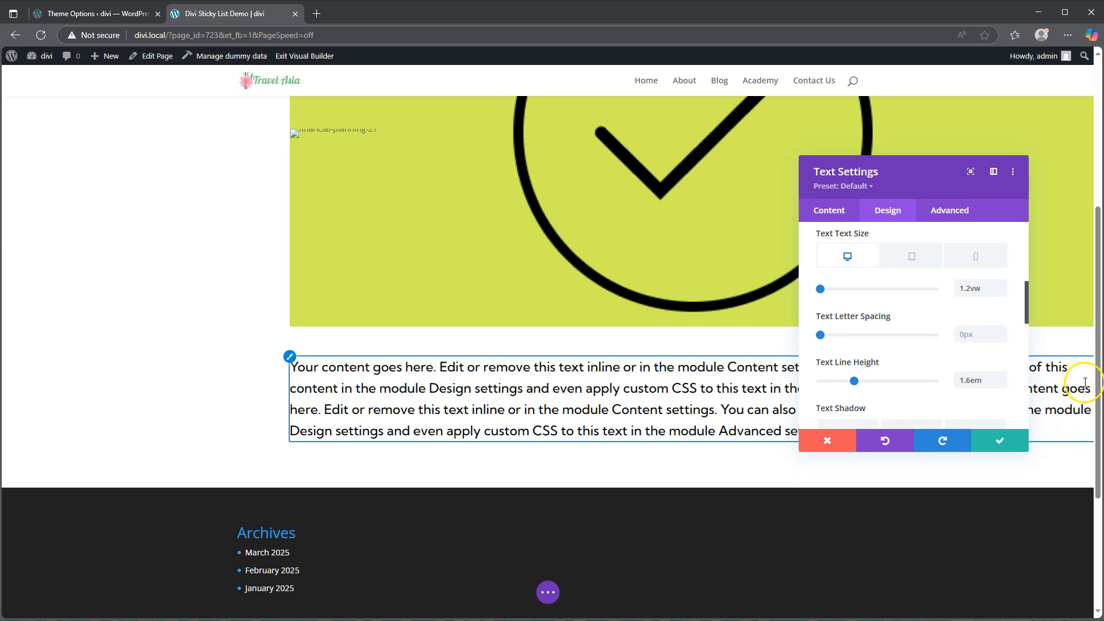
click(912, 256)
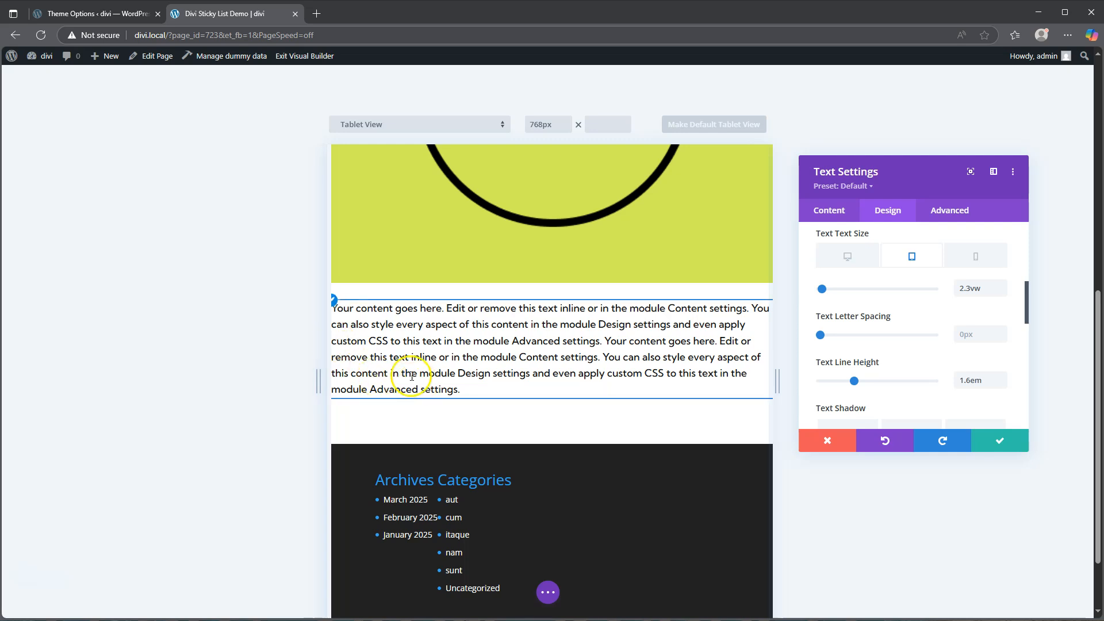
Enable responsive padding for the Text module and set only a 5% right padding for desktop.
scroll(938, 328, down, 3)
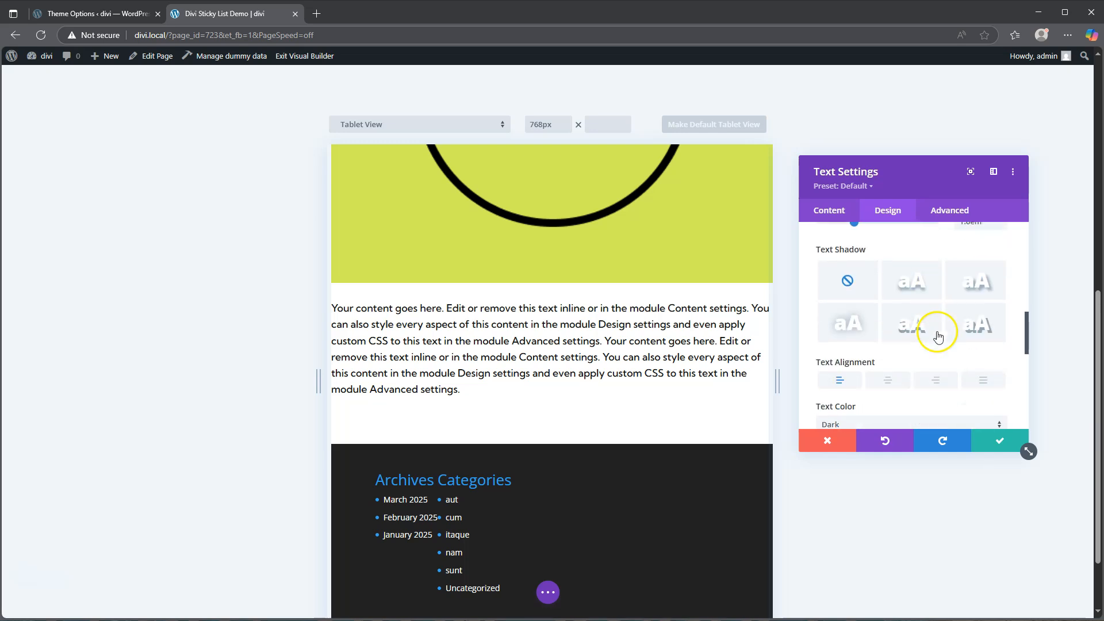
scroll(938, 333, down, 2)
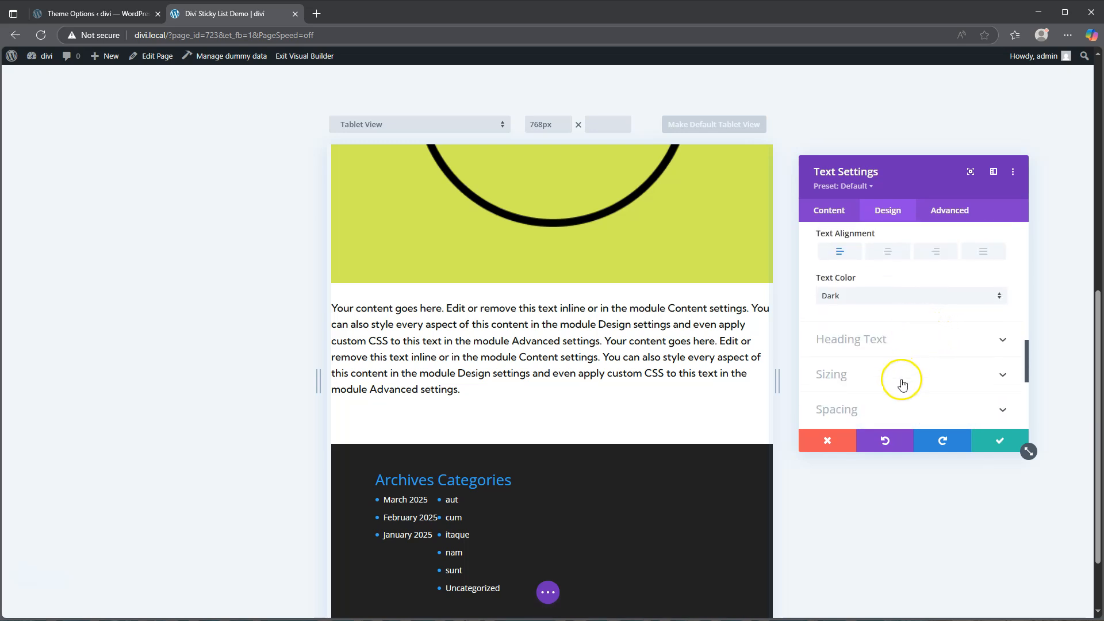
scroll(902, 384, down, 1)
click(892, 353)
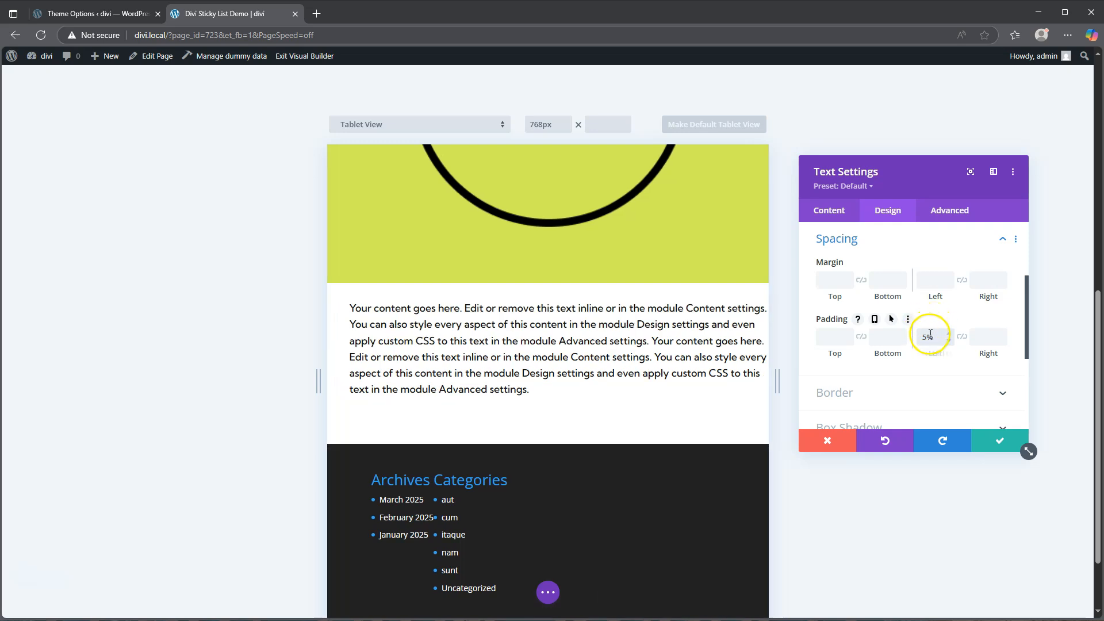
click(875, 320)
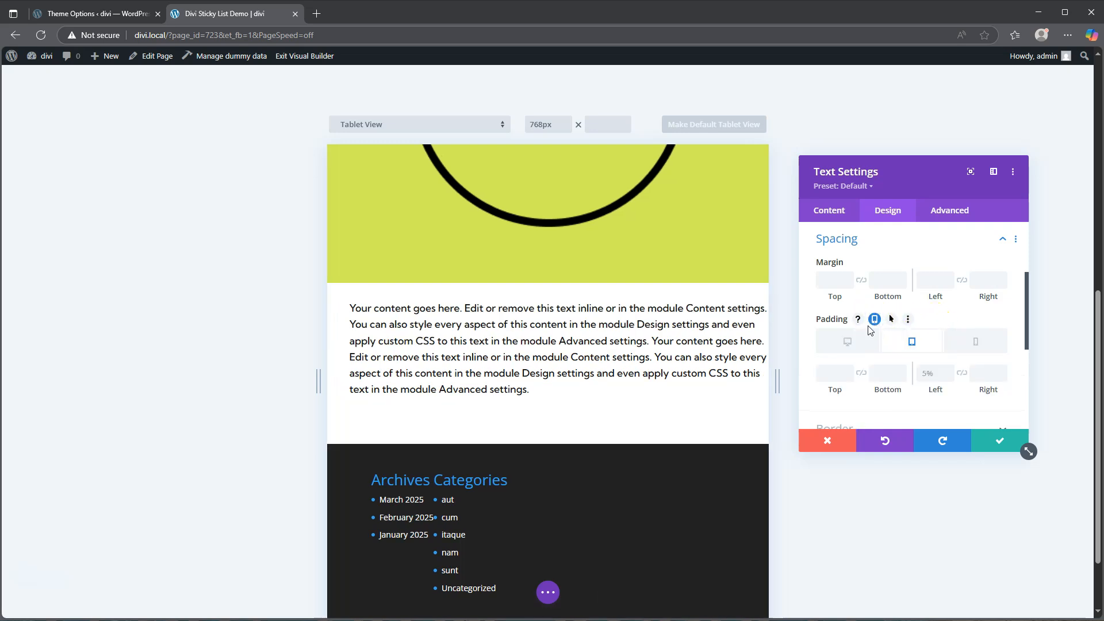
click(847, 341)
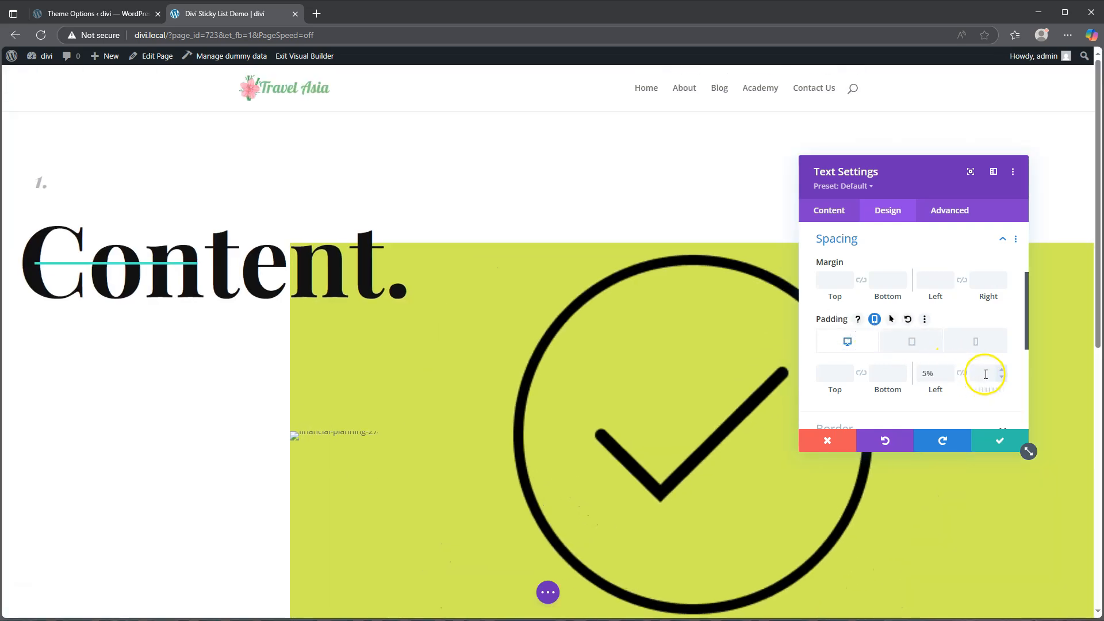
click(933, 371)
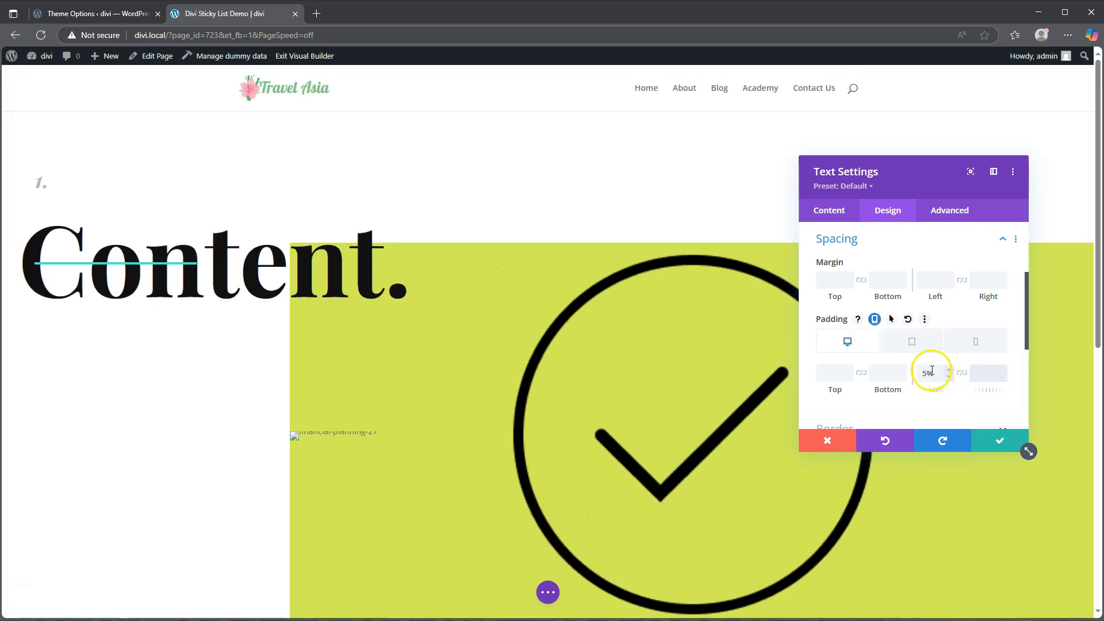
click(986, 375)
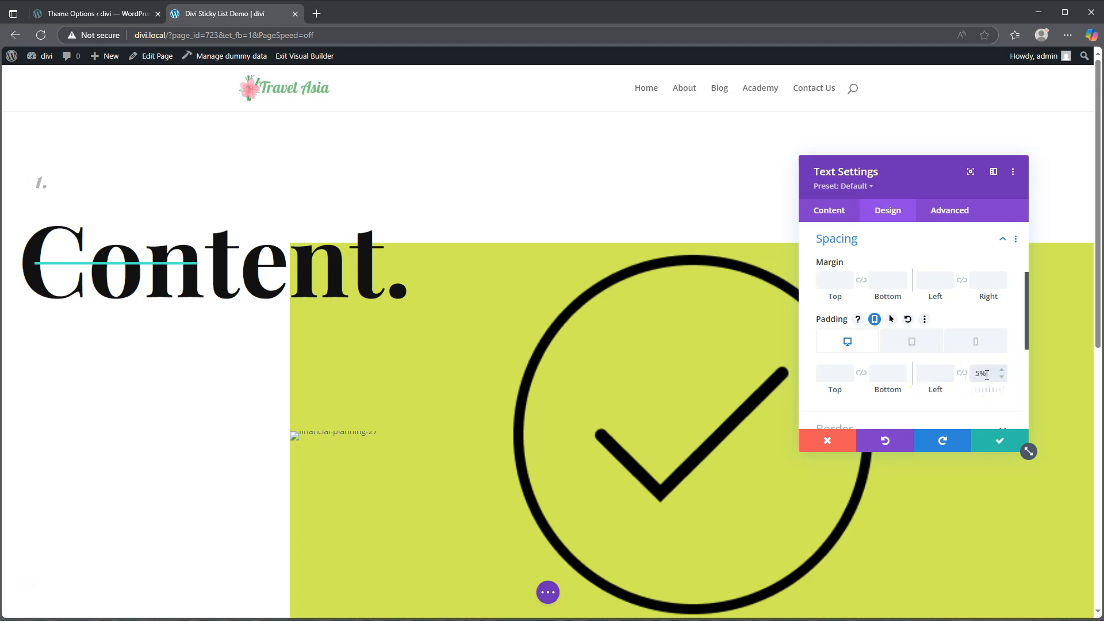
scroll(829, 357, down, 5)
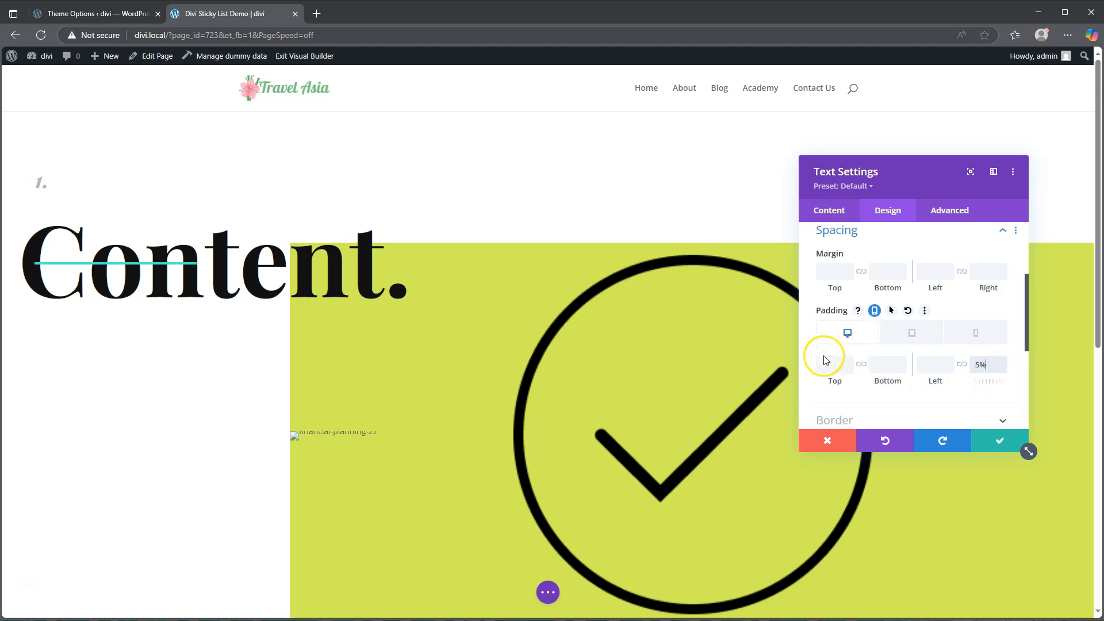
scroll(748, 414, down, 5)
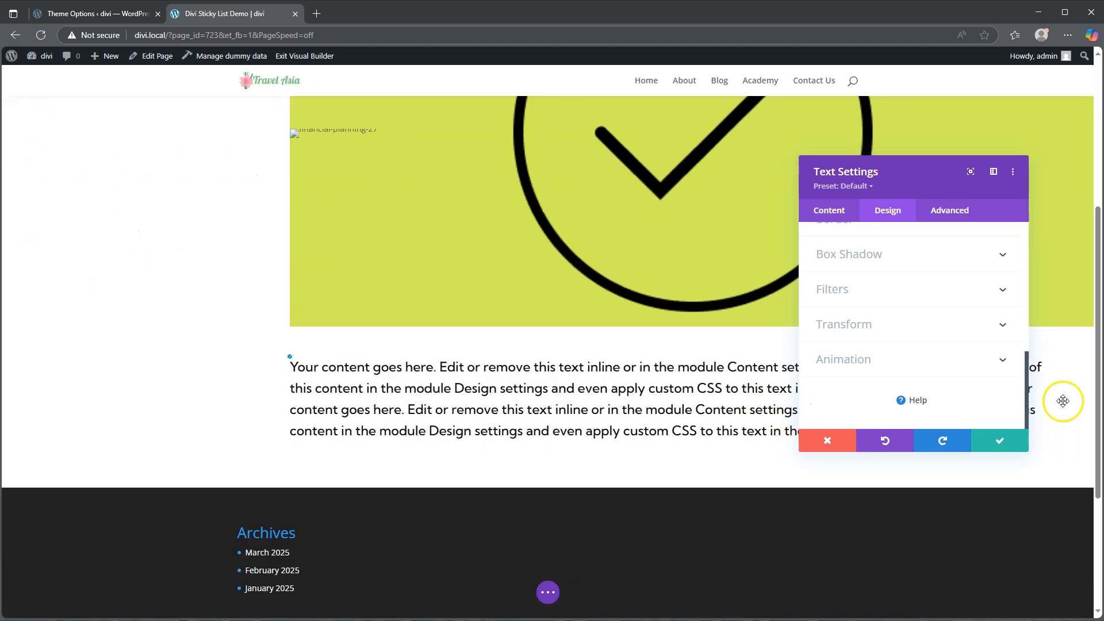
Set the Text module's tablet left padding to 5%, check the phone view and save the module.
scroll(924, 353, up, 5)
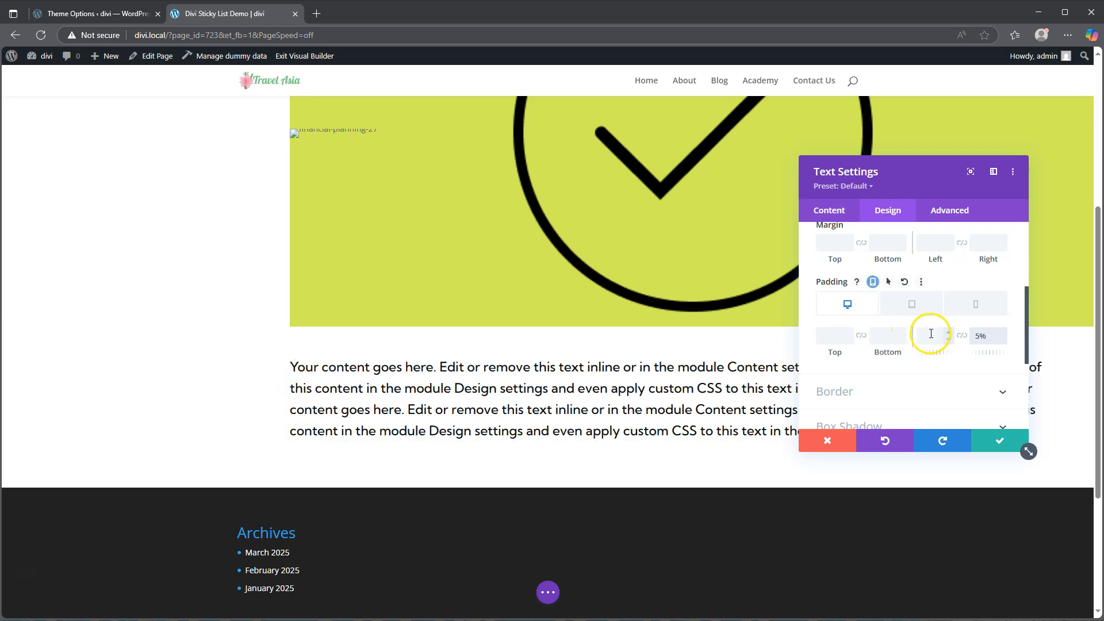
click(915, 305)
click(932, 337)
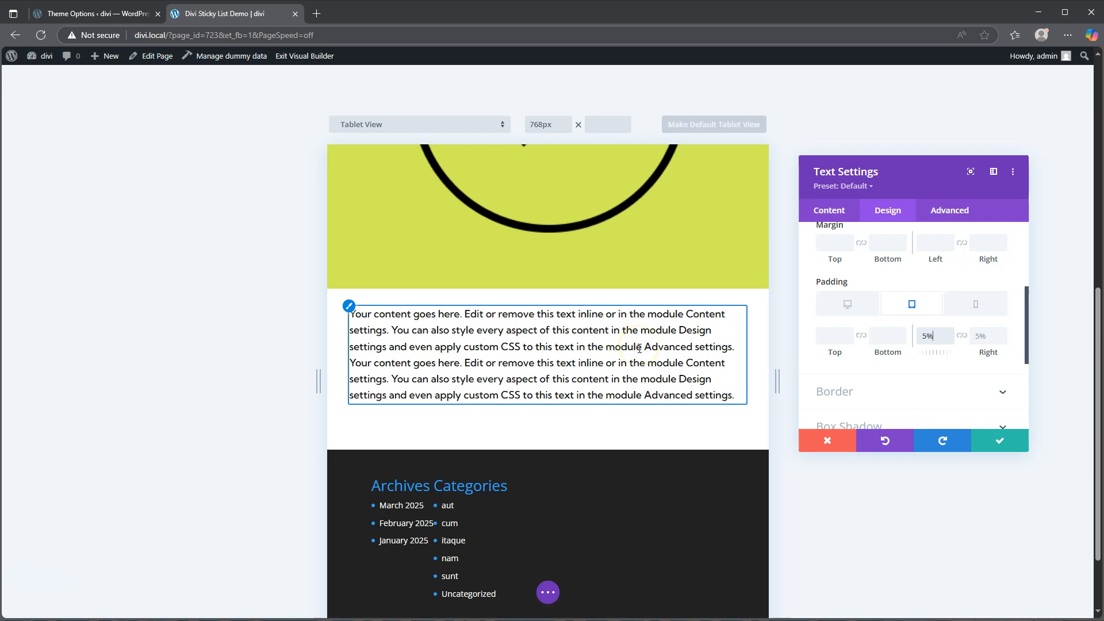
click(979, 306)
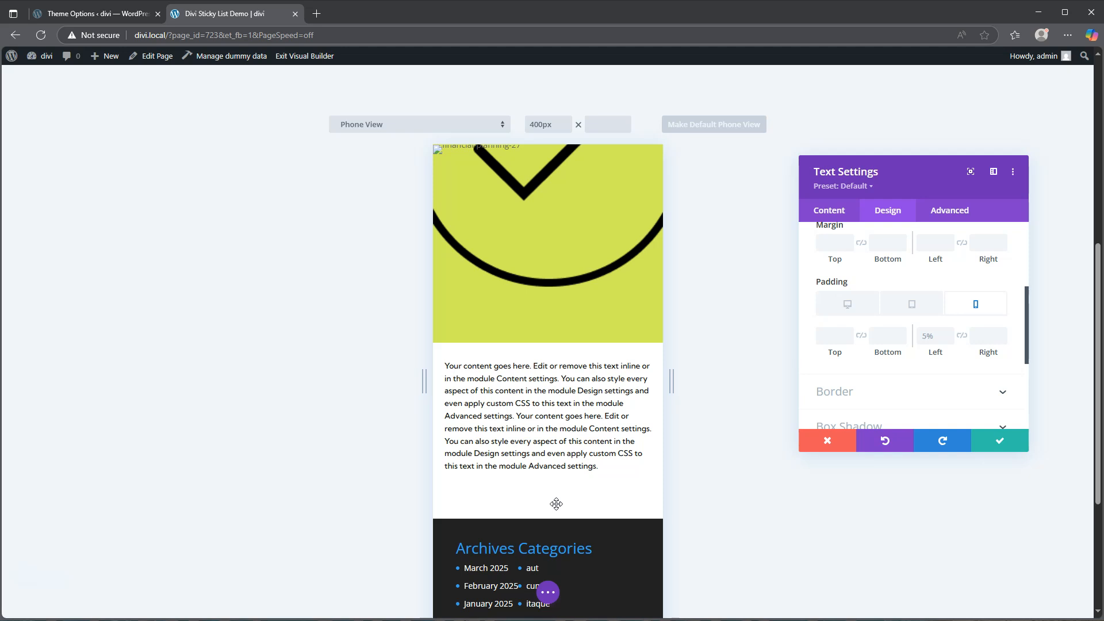
click(1002, 442)
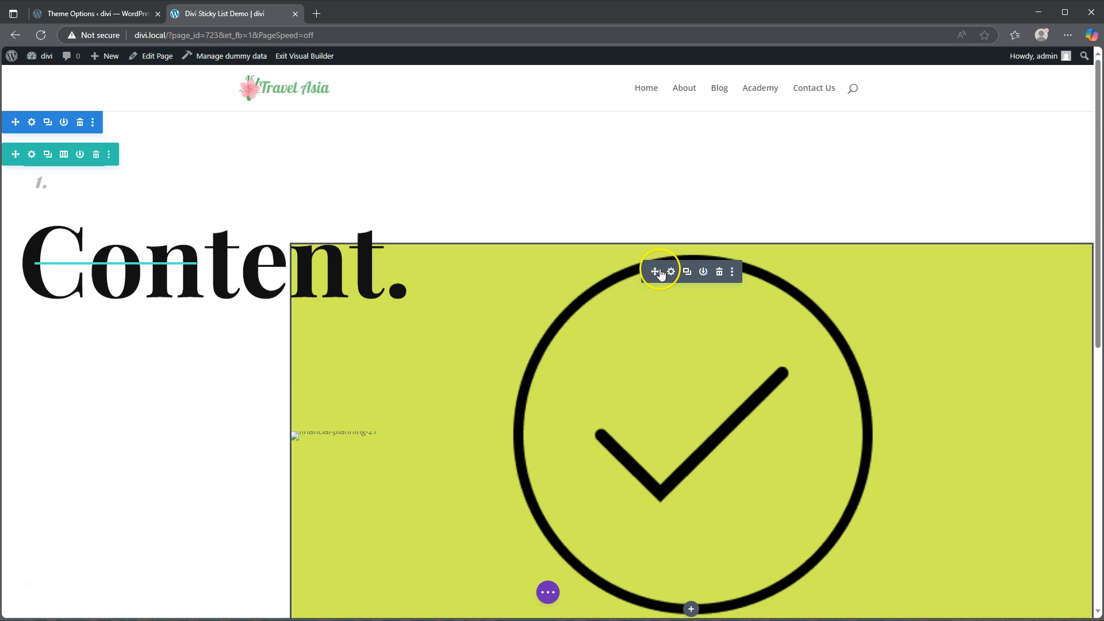
Set the sticky position of the row's first column to Stick to Top.
click(32, 153)
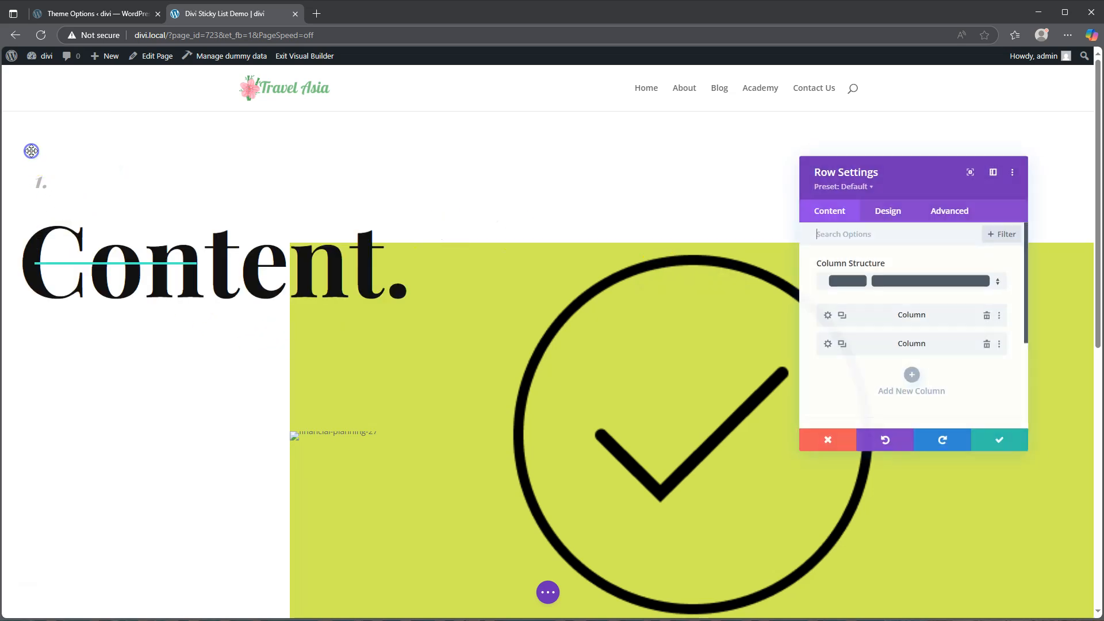
click(828, 315)
click(948, 211)
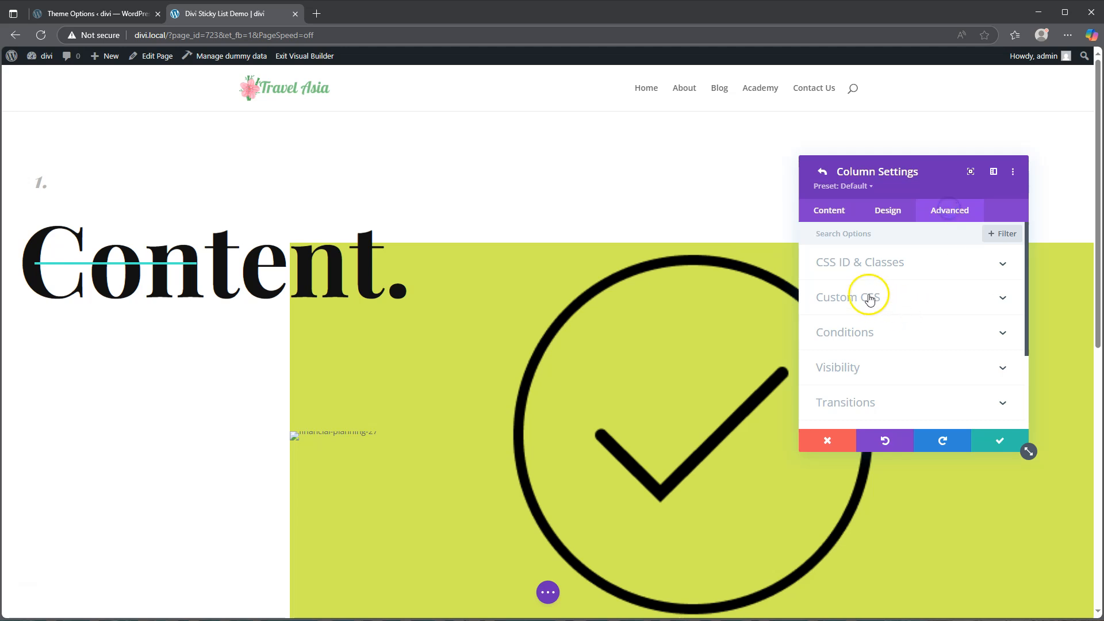
scroll(876, 328, down, 2)
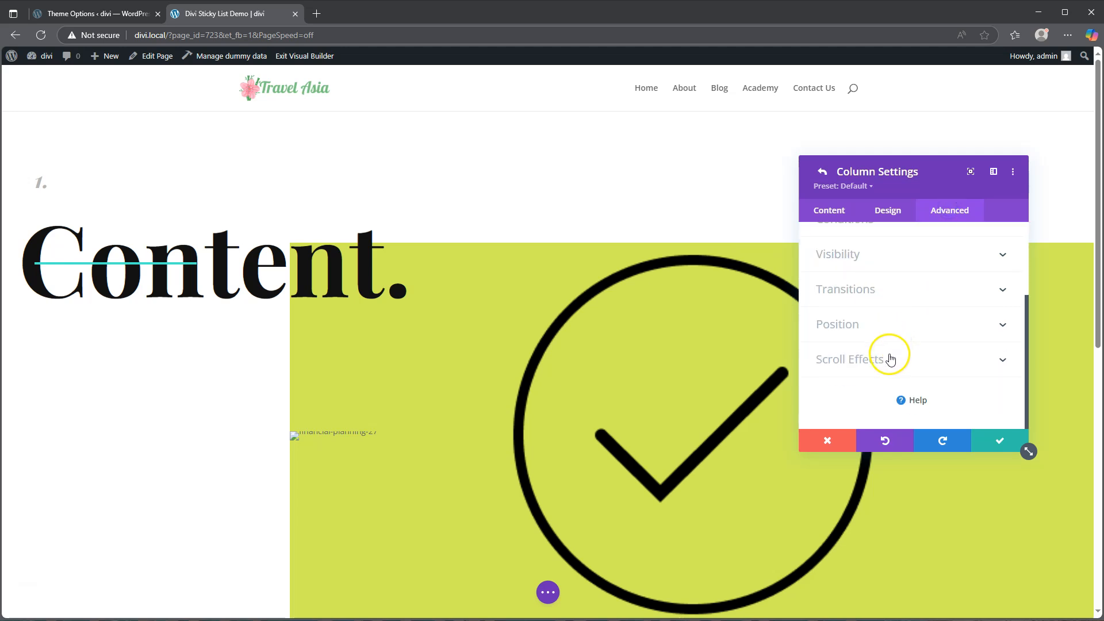
click(890, 354)
click(891, 283)
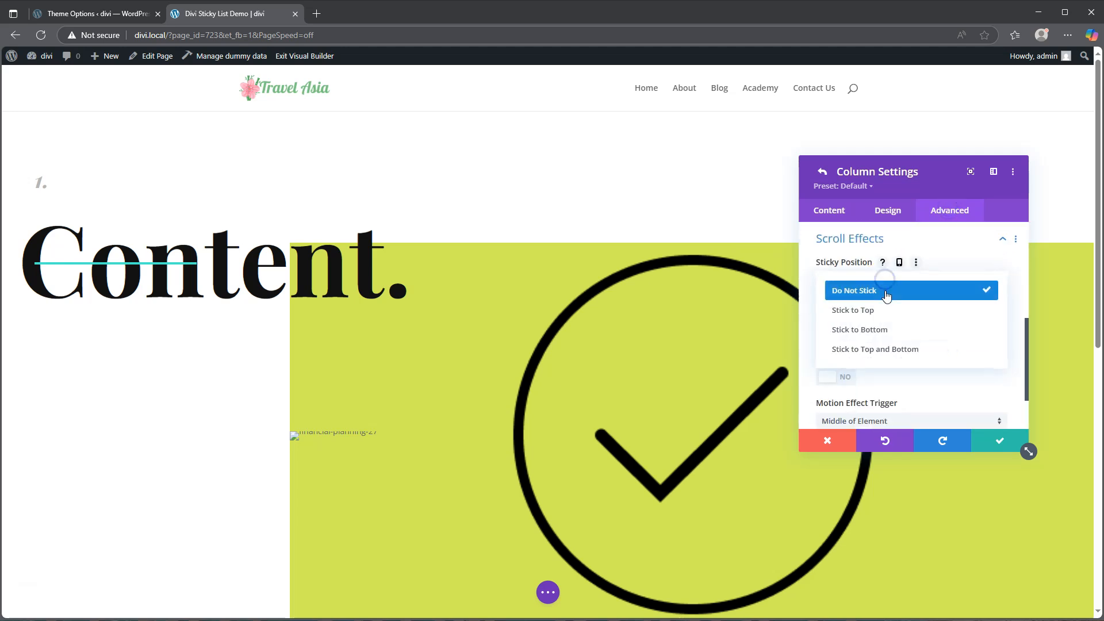
click(884, 313)
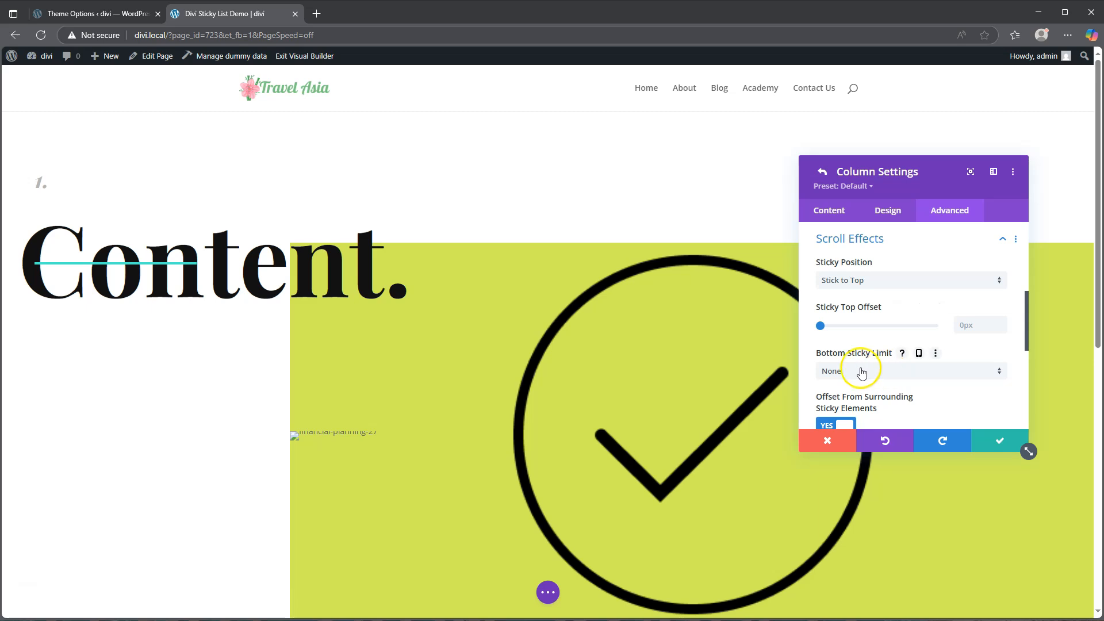
Make the column's bottom sticky limit responsive, with Section for desktop and Row for tablet.
click(919, 354)
scroll(857, 374, down, 2)
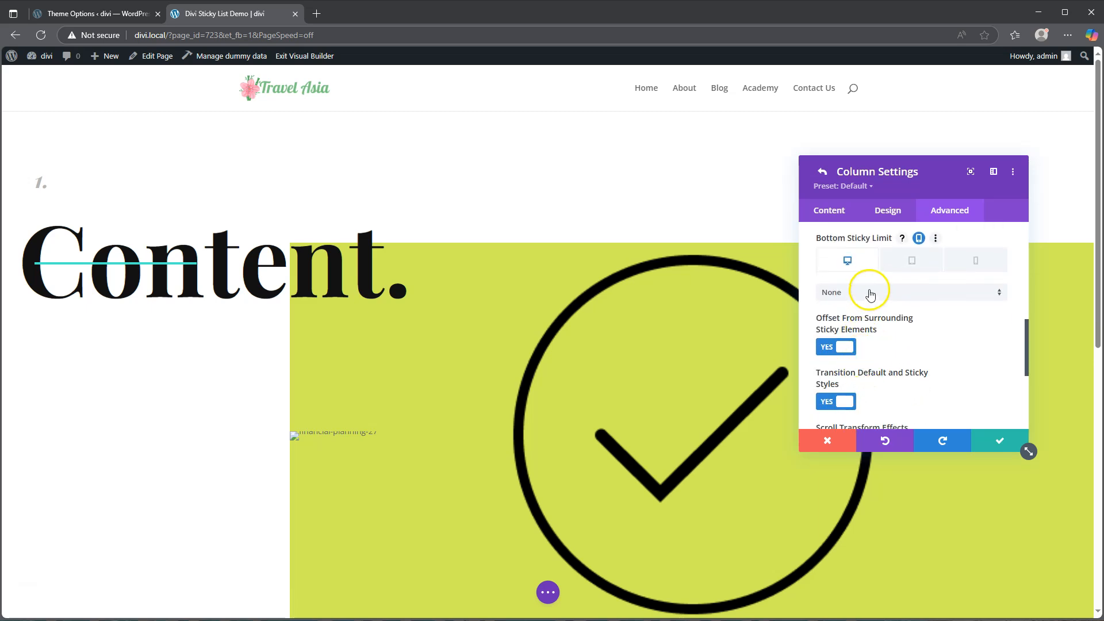
click(870, 294)
click(867, 342)
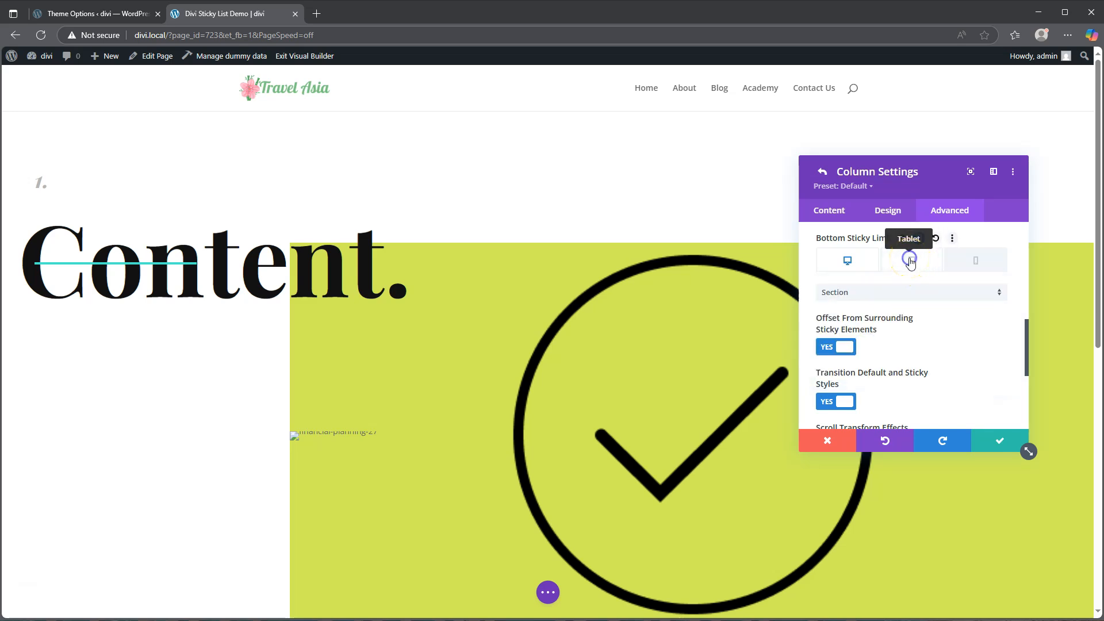
click(911, 262)
click(870, 293)
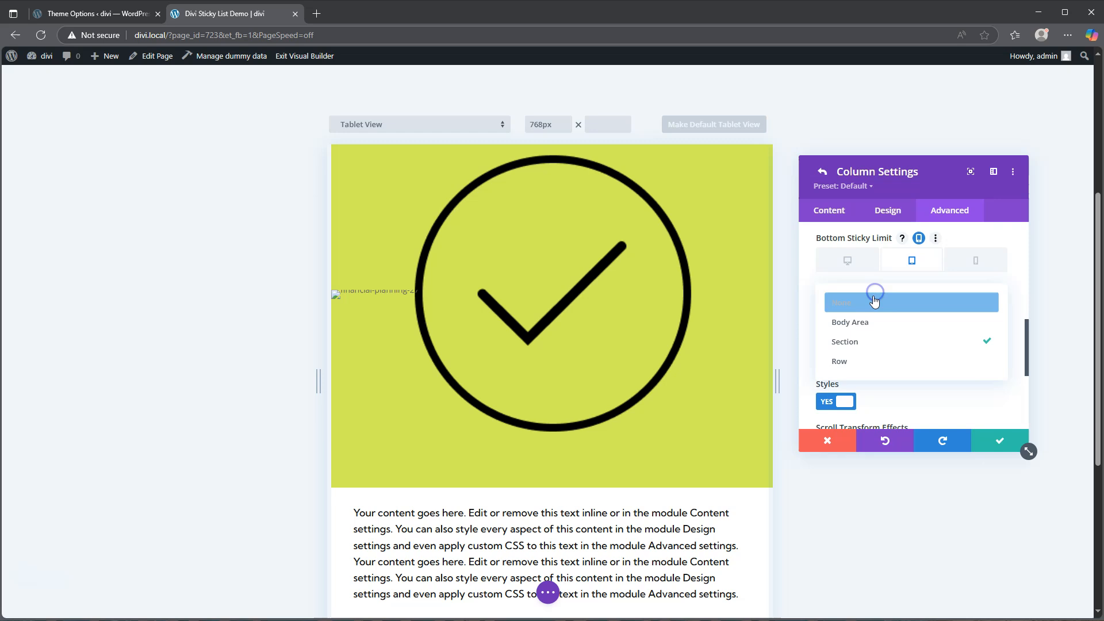
click(868, 360)
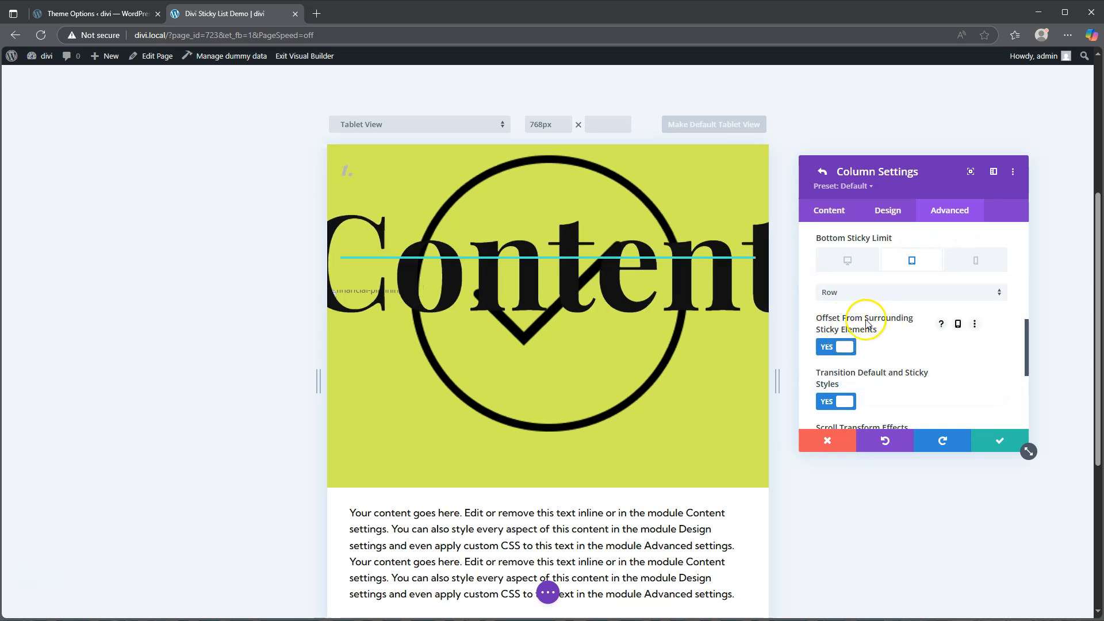
Make the offset from surrounding sticky elements responsive and turn it off for tablet.
click(959, 324)
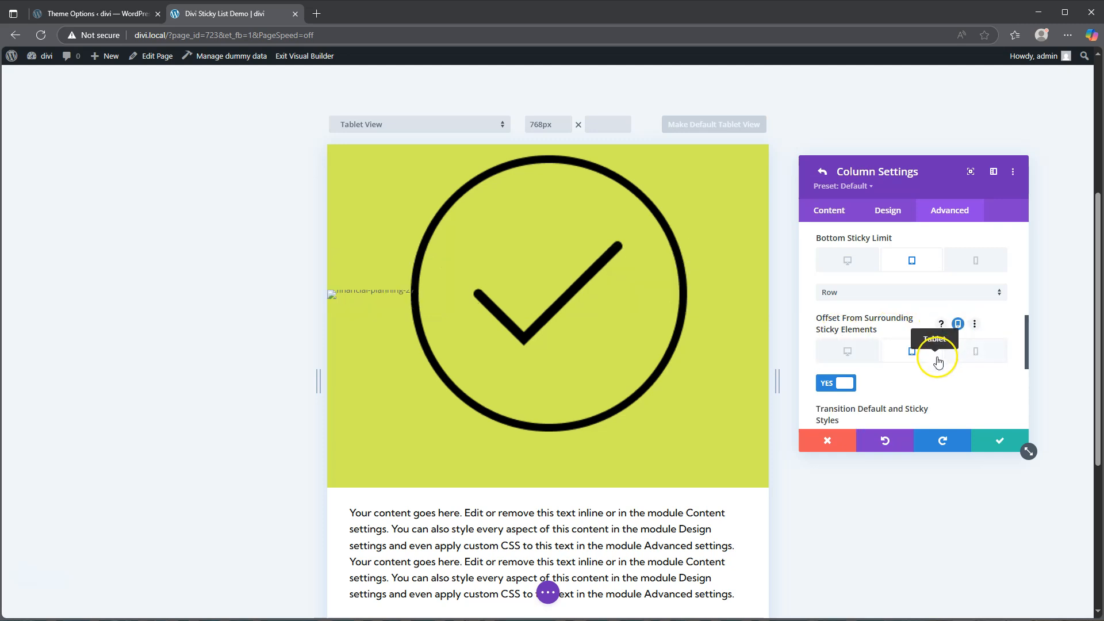
click(845, 360)
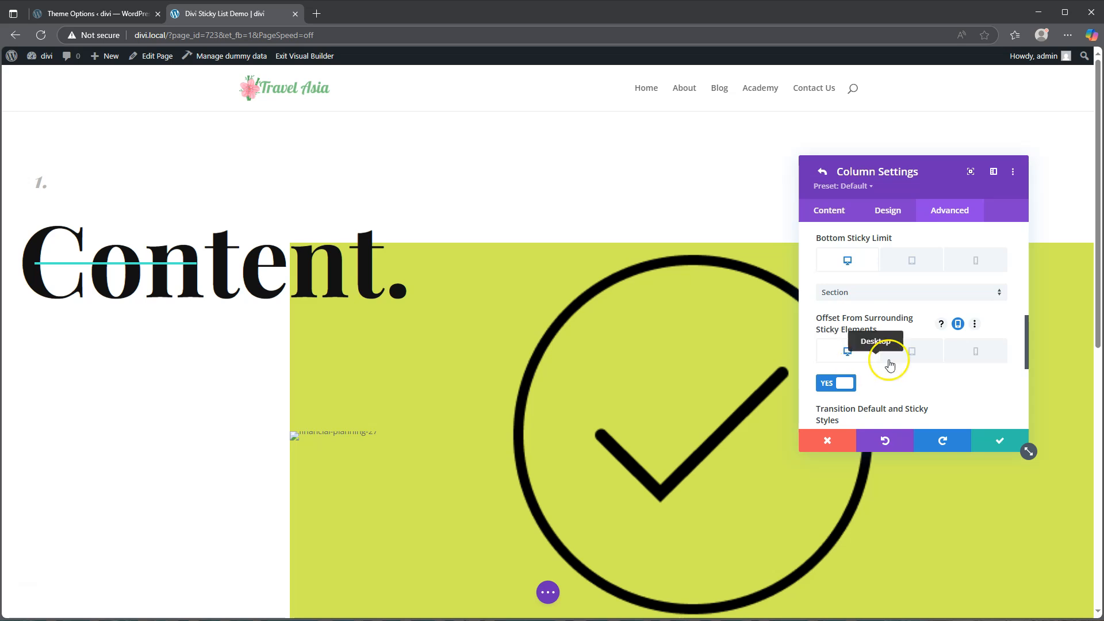
click(916, 357)
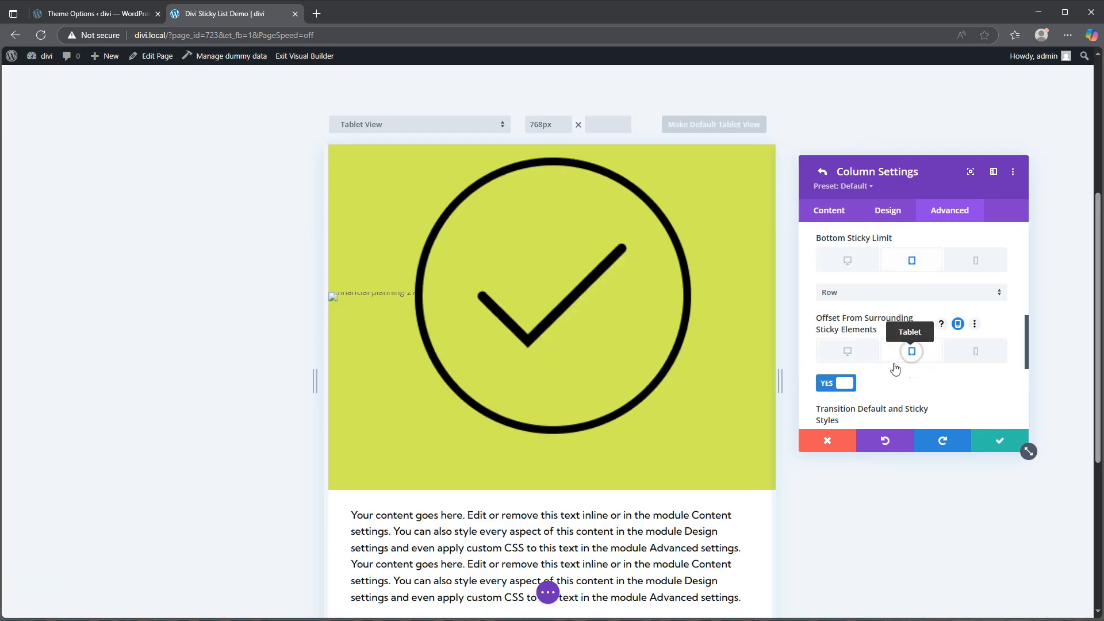
click(844, 384)
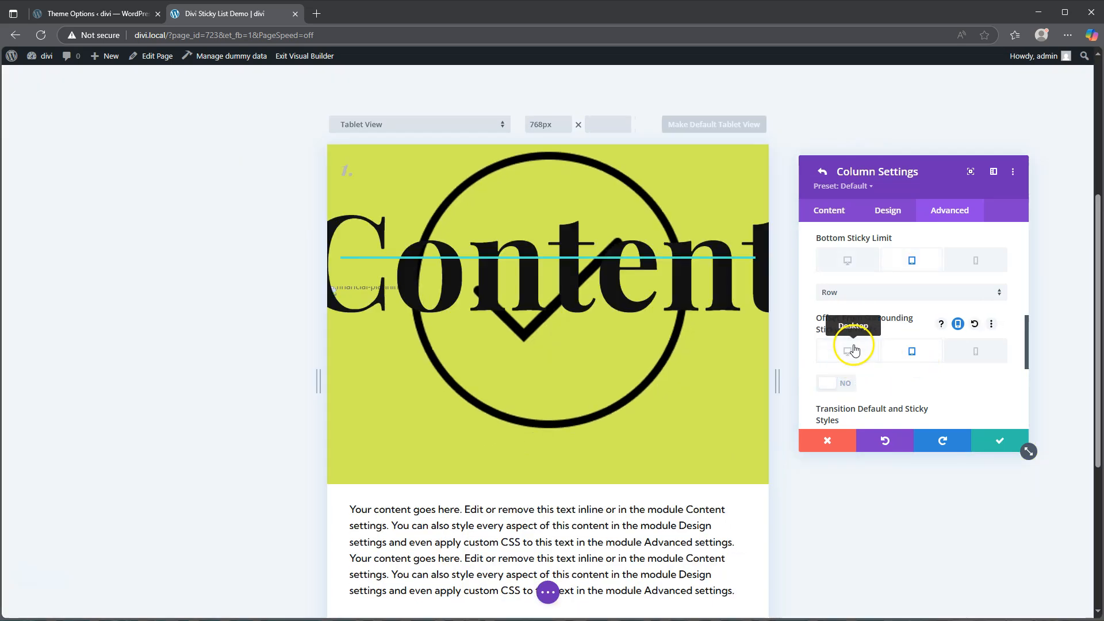
Save the column settings and the row settings.
scroll(920, 323, down, 2)
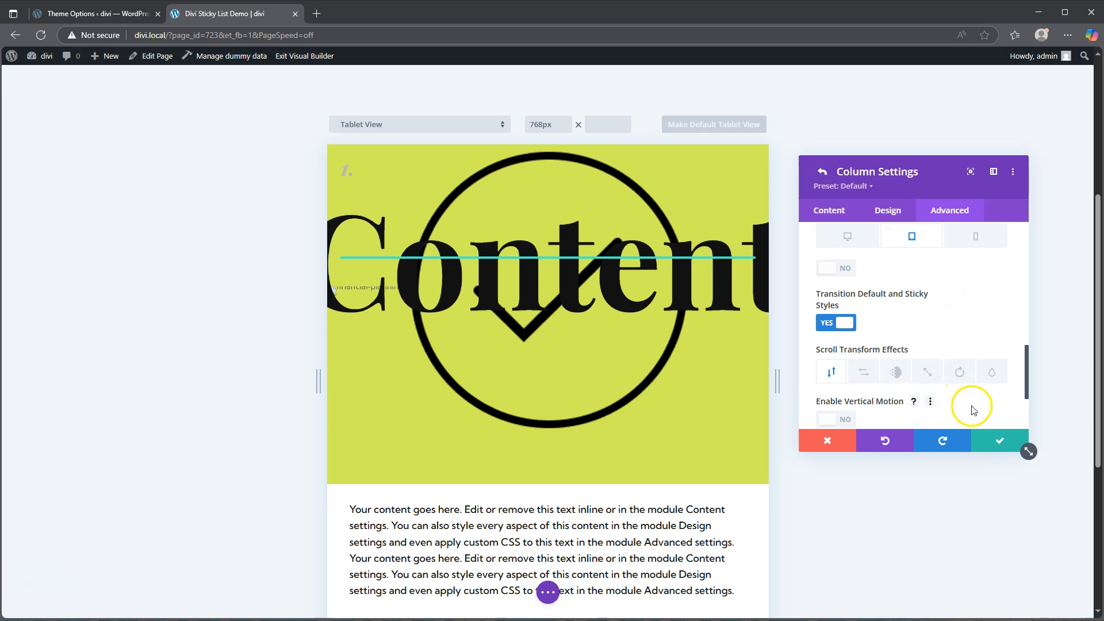
click(1002, 443)
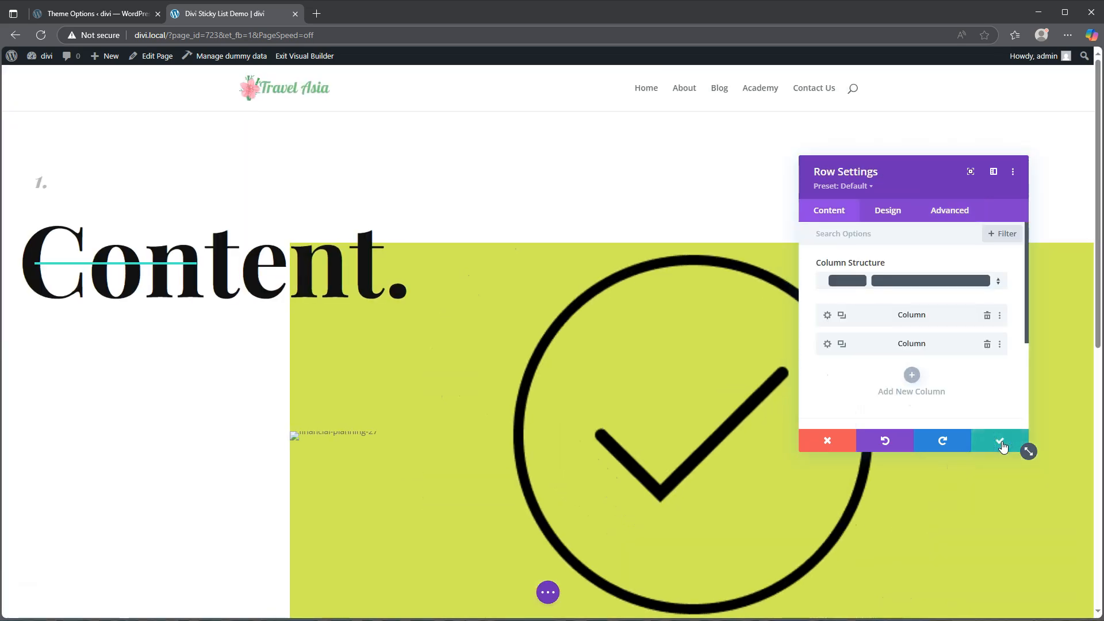
click(1002, 444)
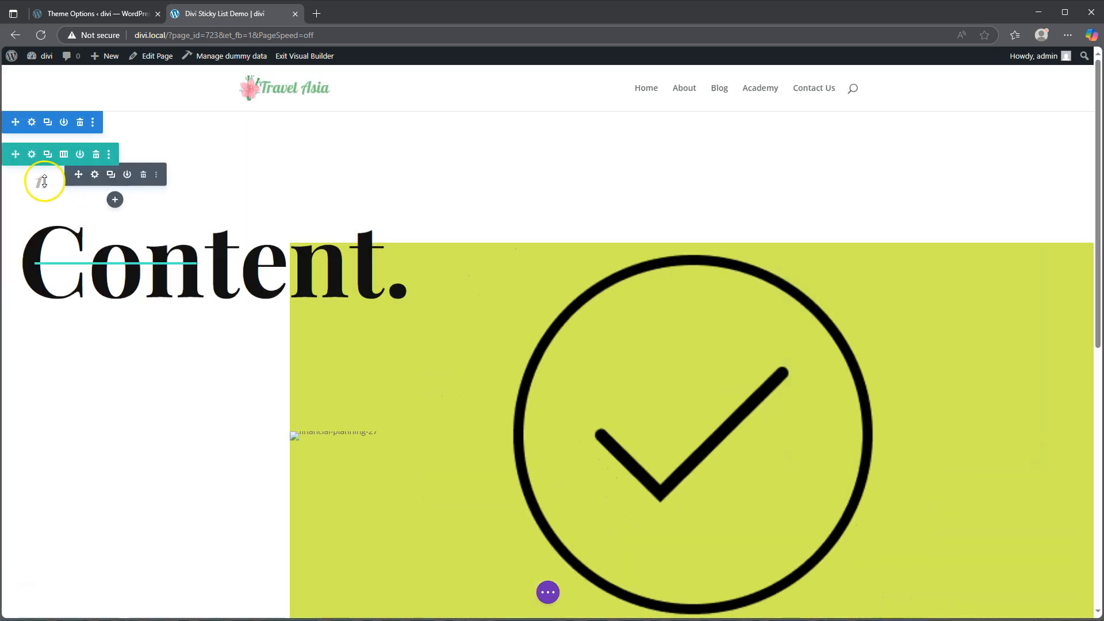
Set the height of the "1." Text module to 0px by default and auto when sticky.
click(96, 174)
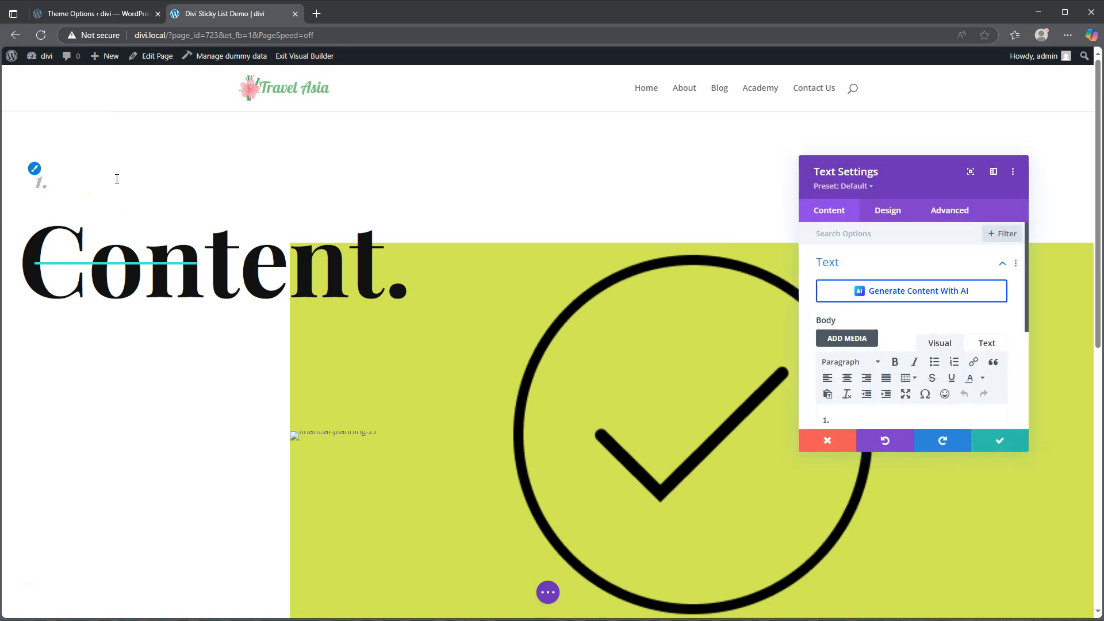
click(889, 216)
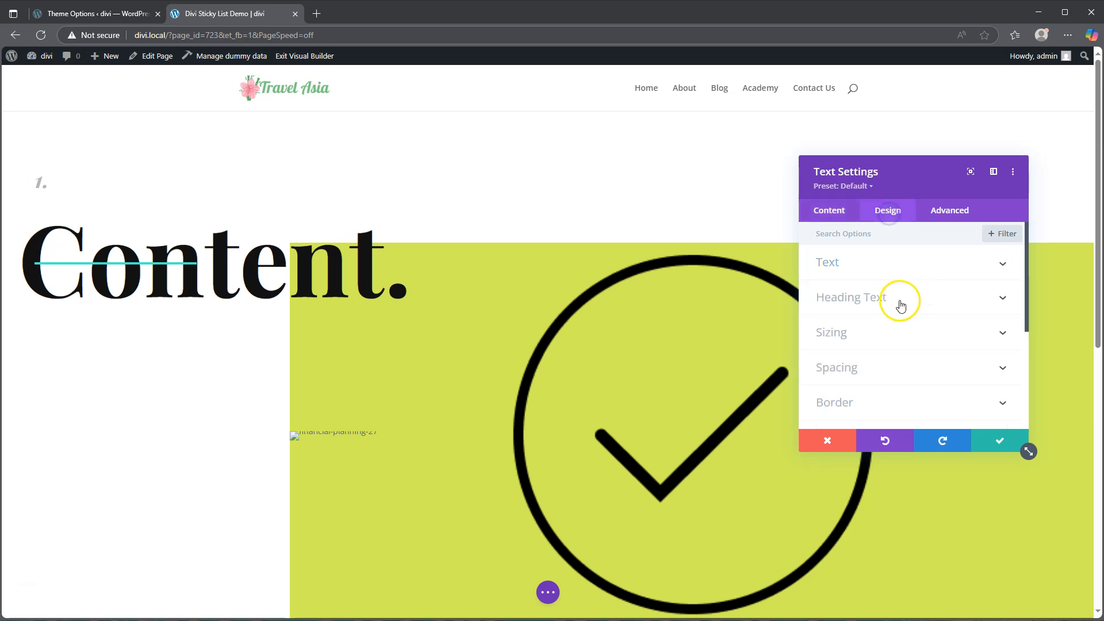
click(868, 332)
scroll(912, 343, down, 3)
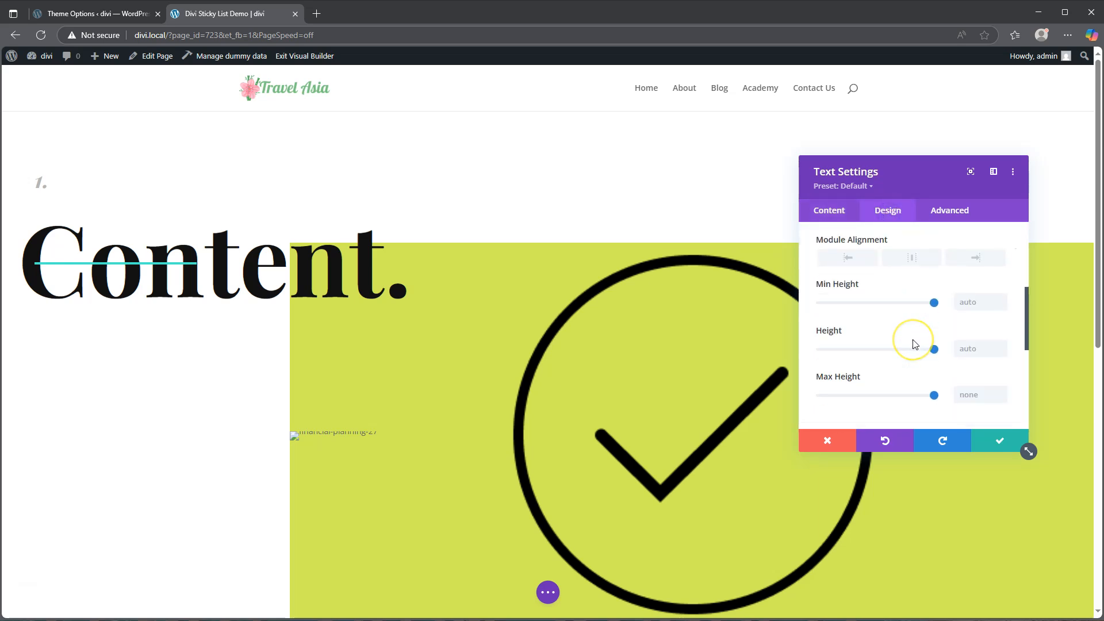
click(929, 296)
drag(933, 295, 803, 292)
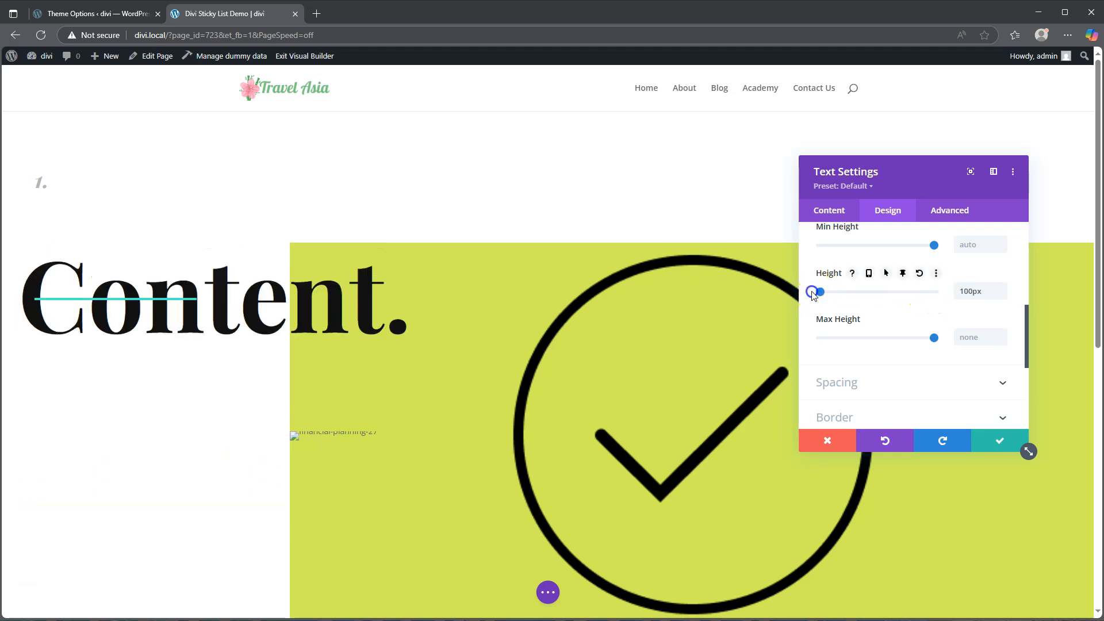
click(984, 293)
text(0px)
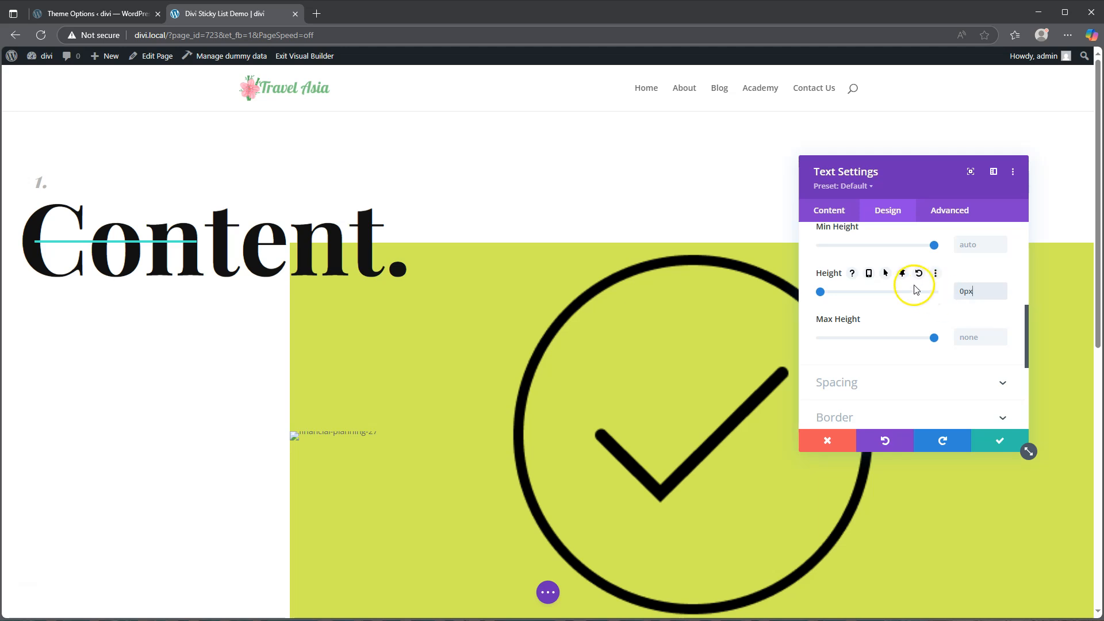
click(902, 273)
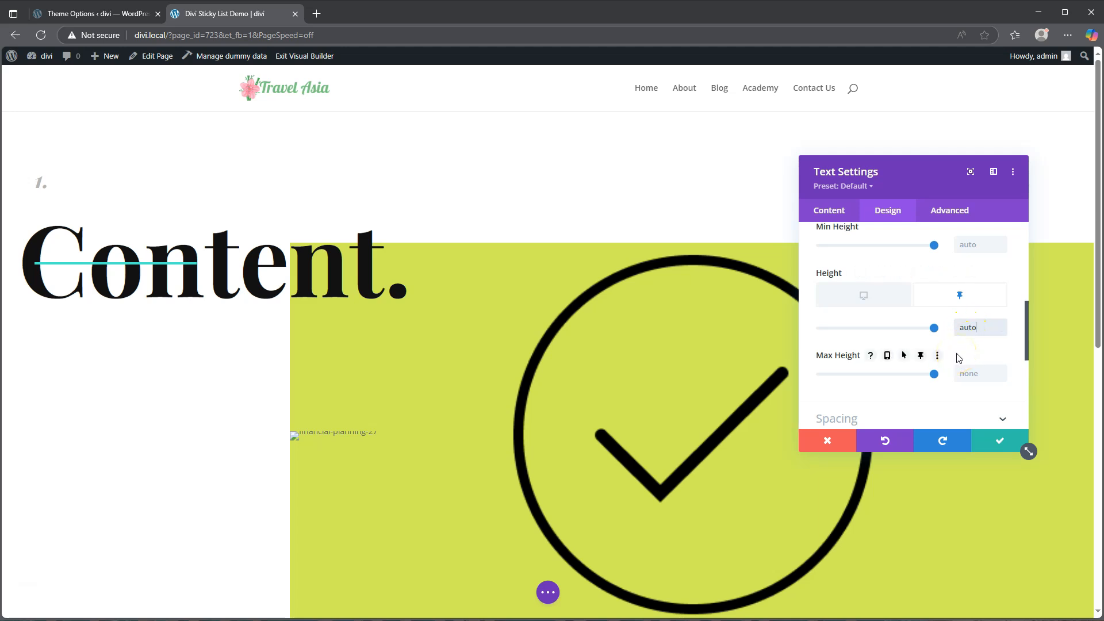
Set the "1." Text module's opacity to 0% by default and 100% when sticky, and save the module.
scroll(897, 356, down, 4)
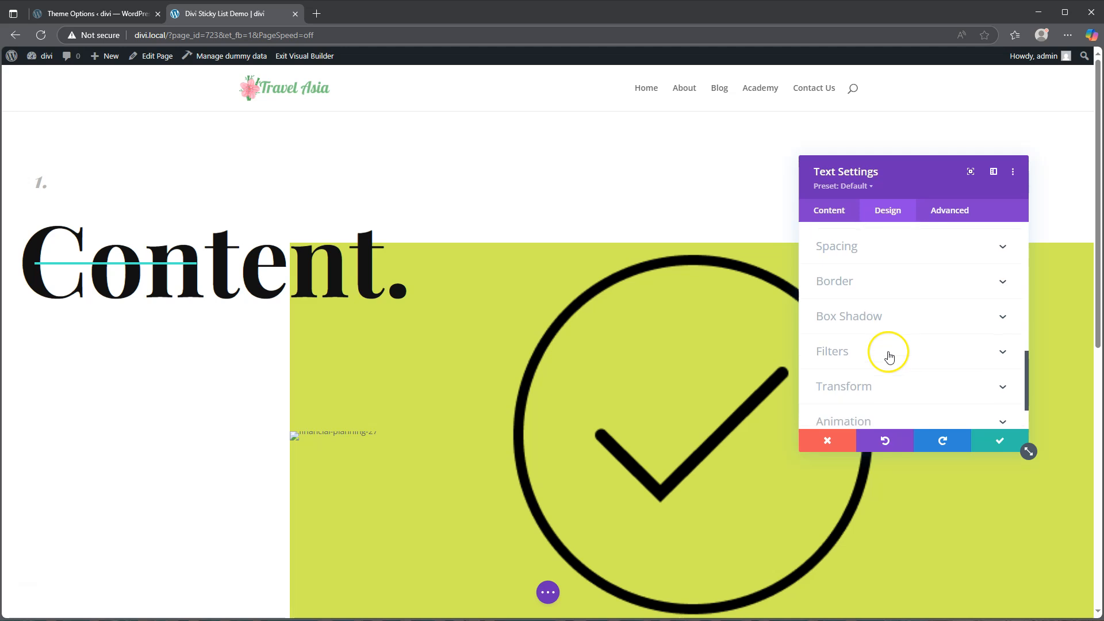
click(850, 292)
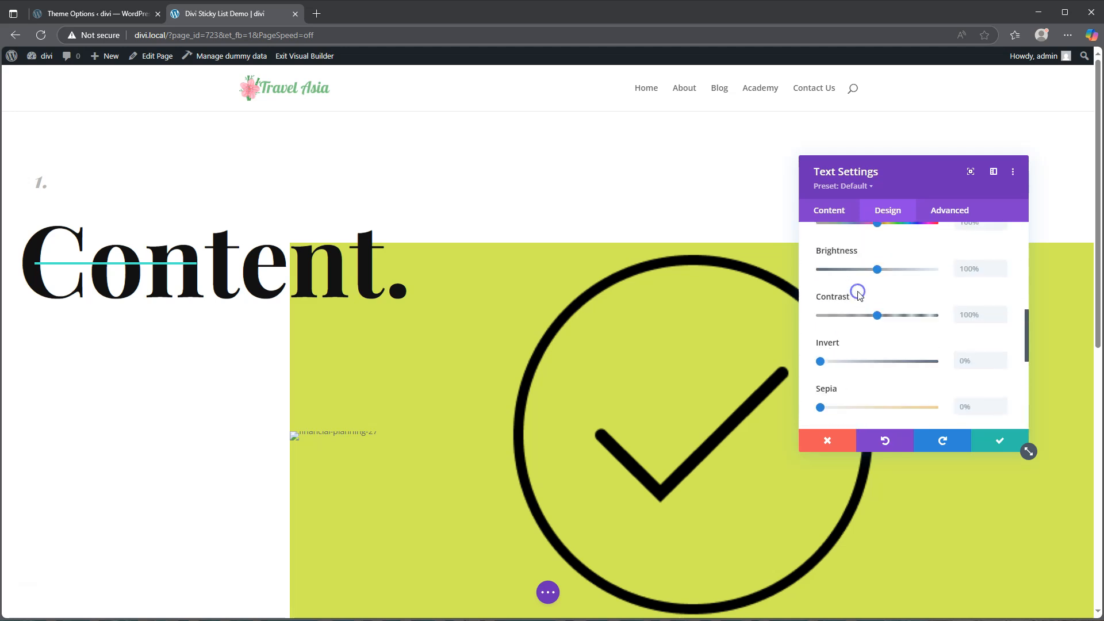
scroll(884, 325, down, 3)
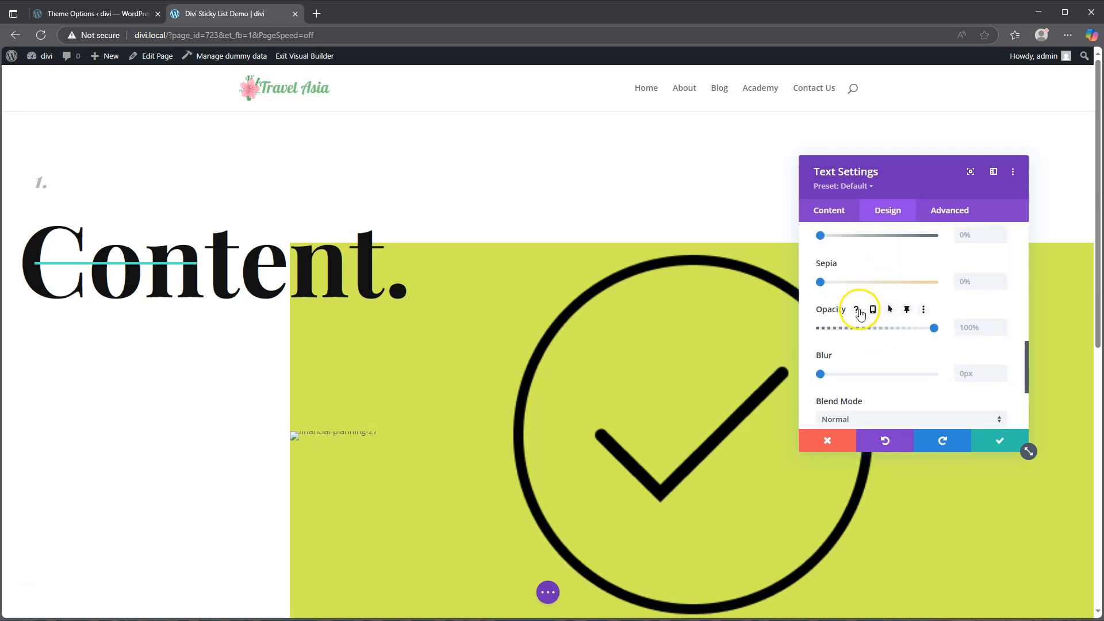
drag(927, 328, 834, 328)
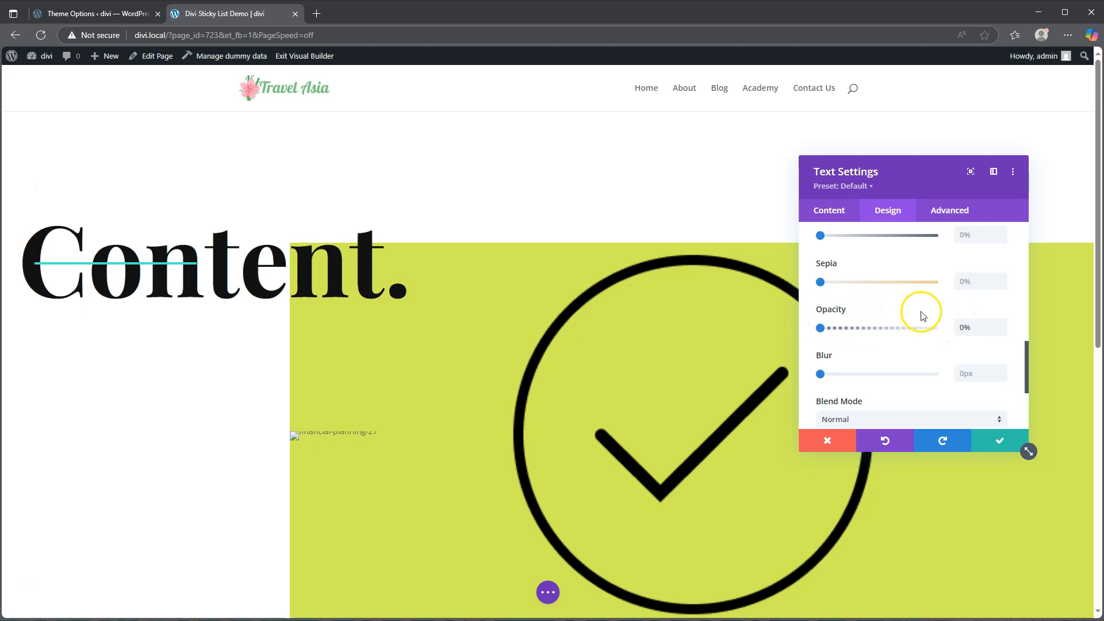
click(908, 310)
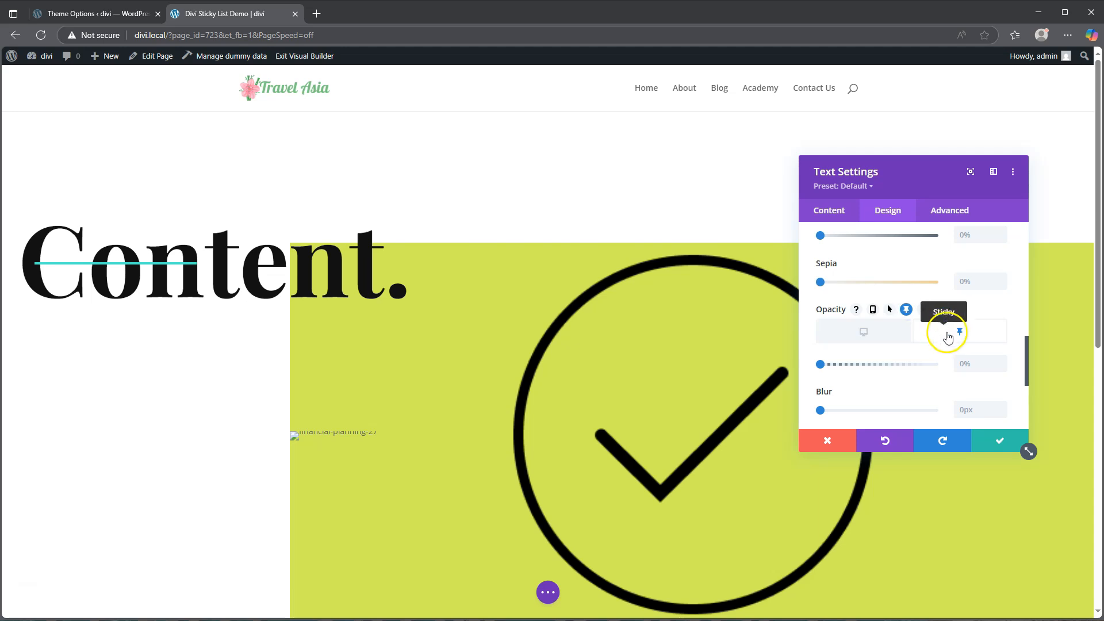
drag(927, 369, 962, 368)
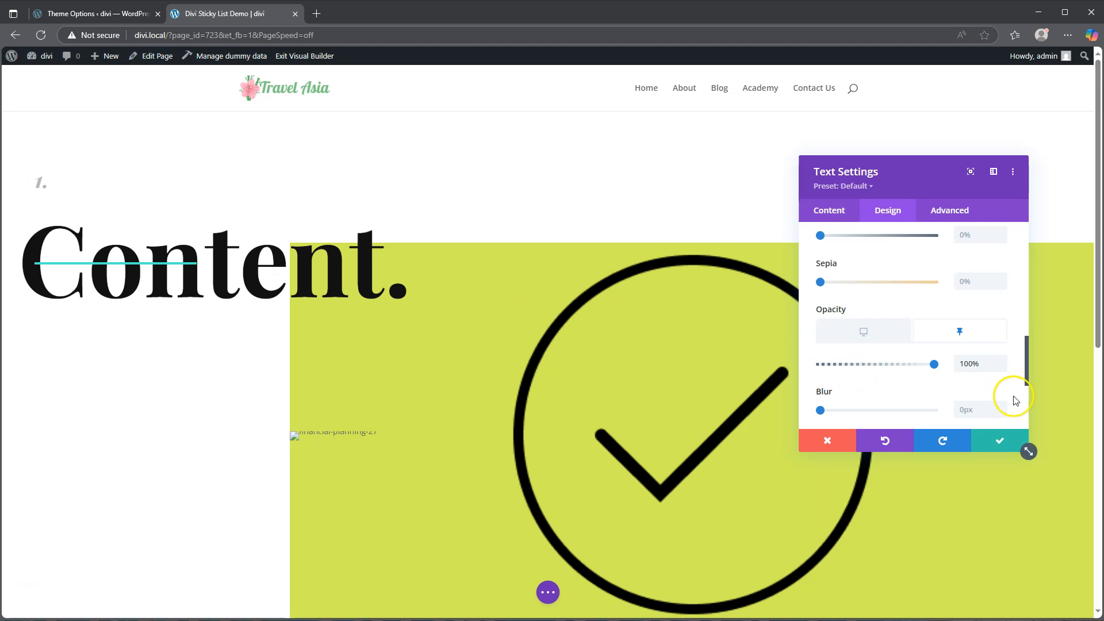
click(999, 441)
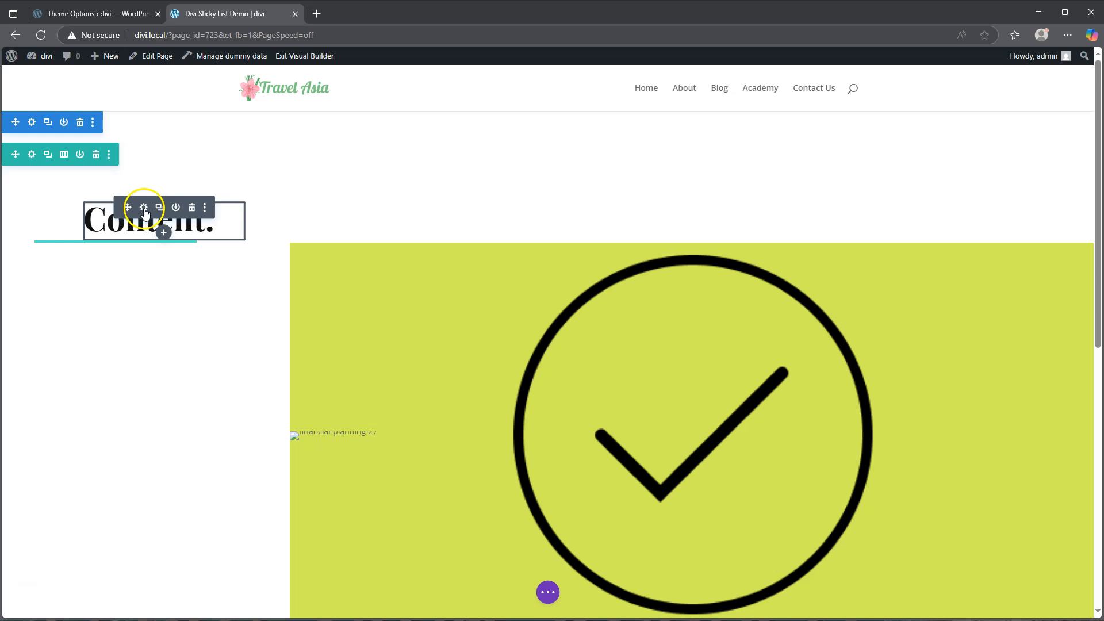
Open the Transform design options of the "Content." Text module.
click(144, 208)
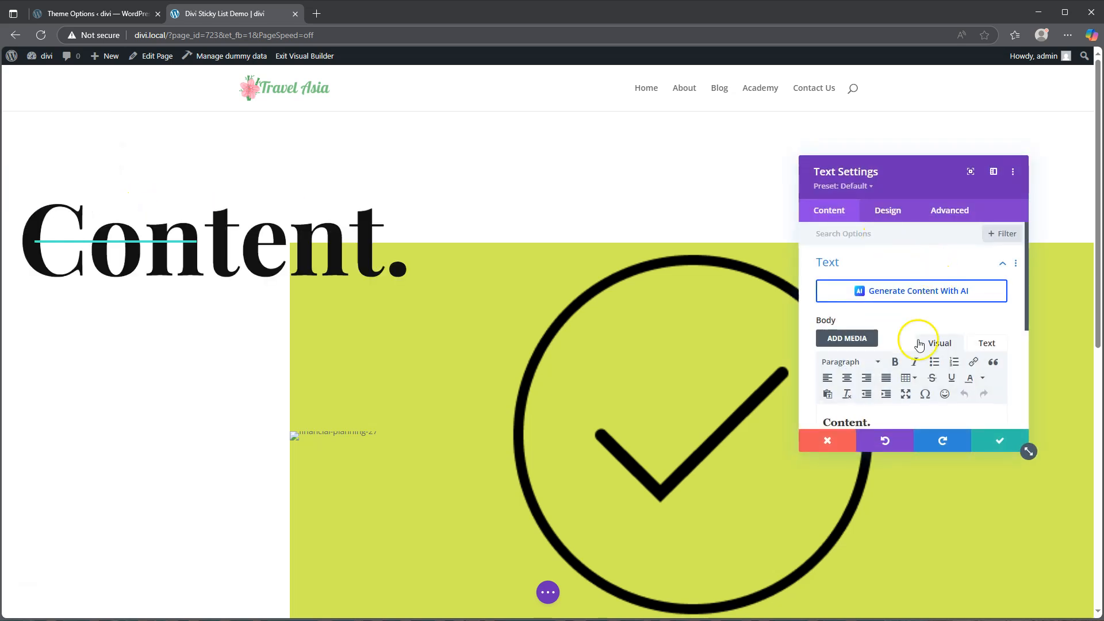
click(887, 212)
scroll(895, 284, down, 4)
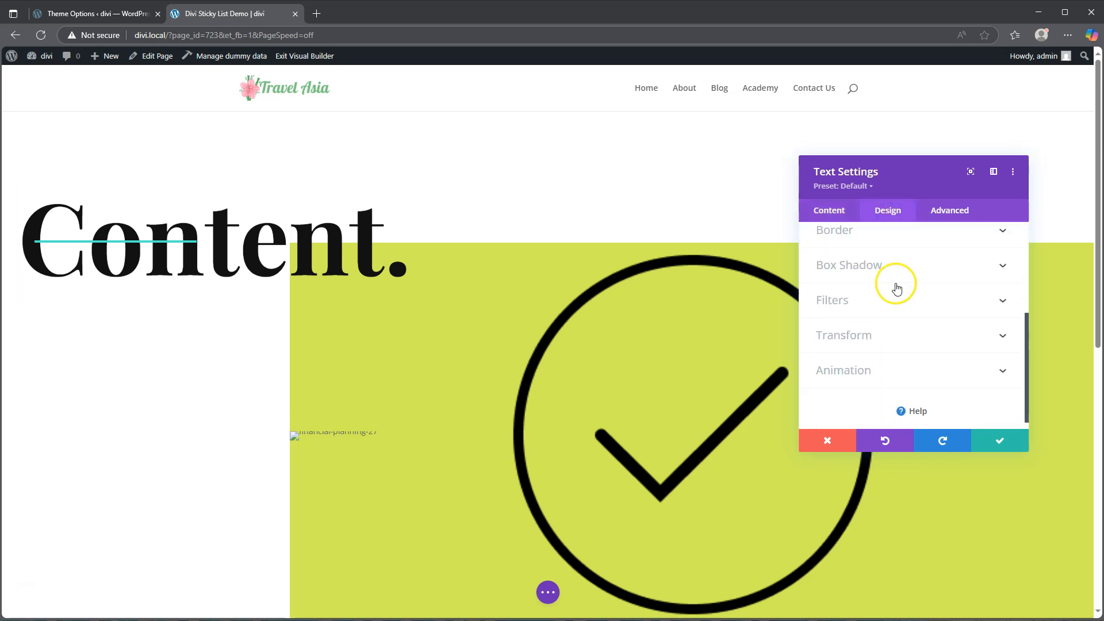
click(876, 321)
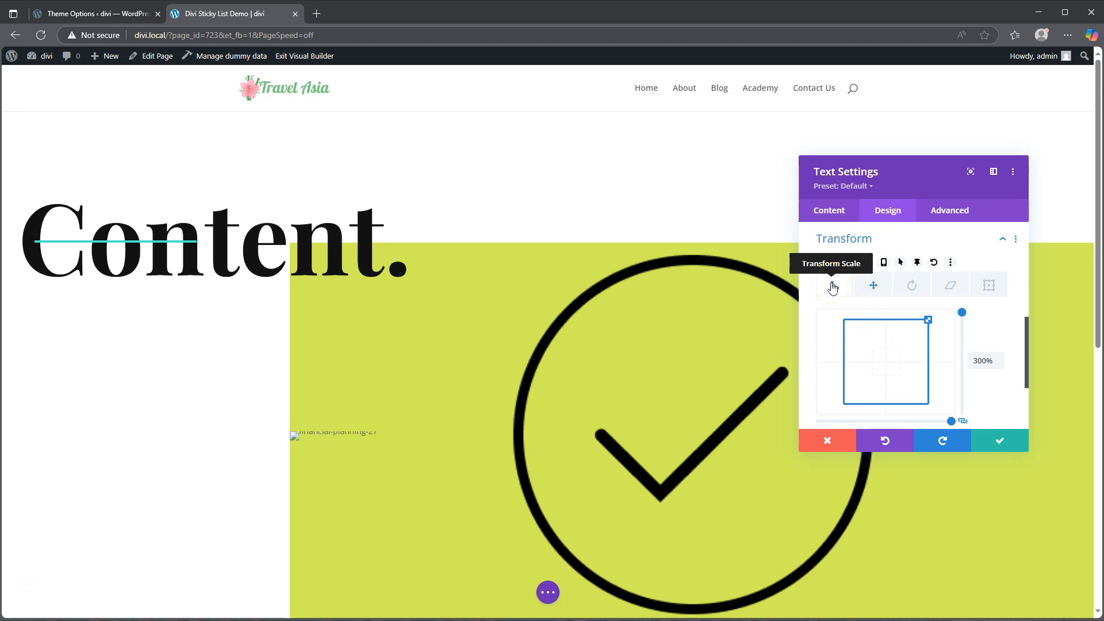
Set the "Content." module's default transform scale to 100% on both axes.
scroll(832, 288, down, 2)
click(984, 247)
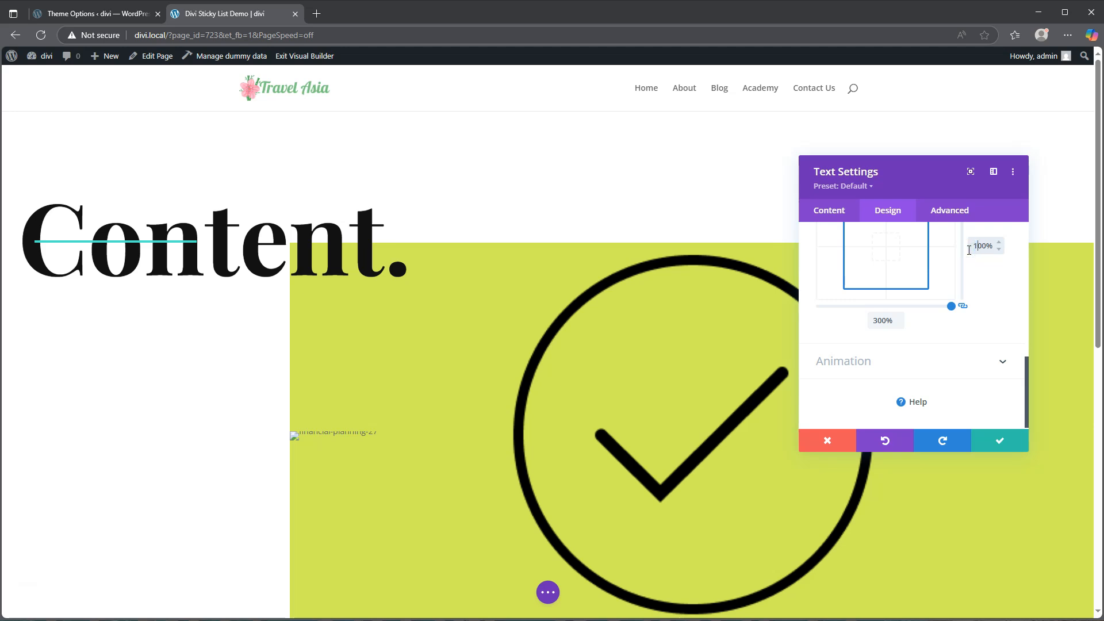
click(986, 301)
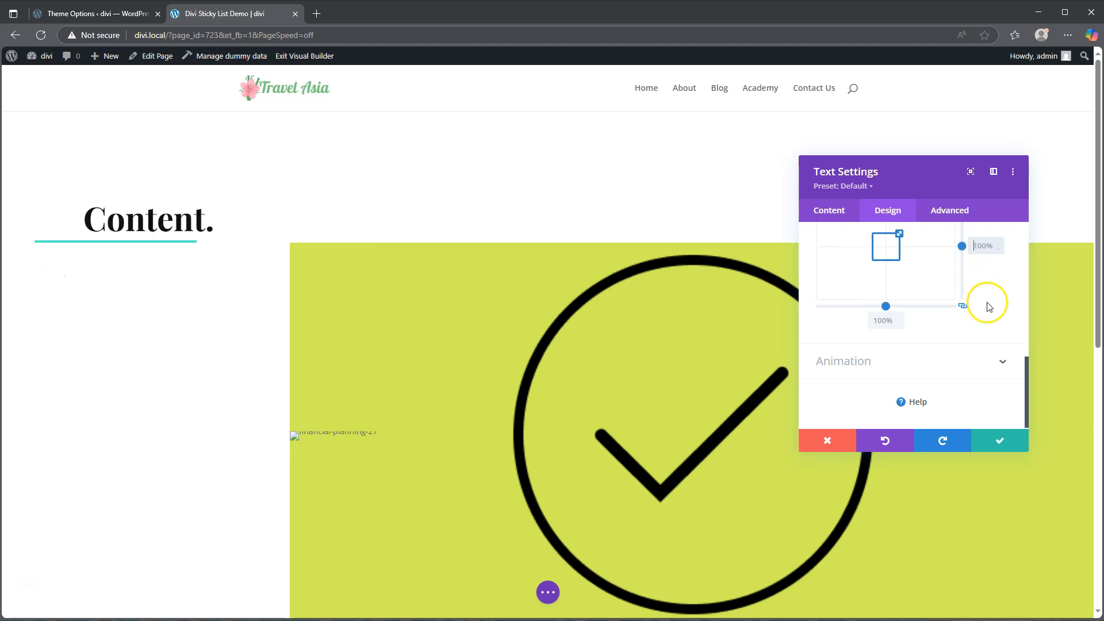
scroll(989, 305, up, 3)
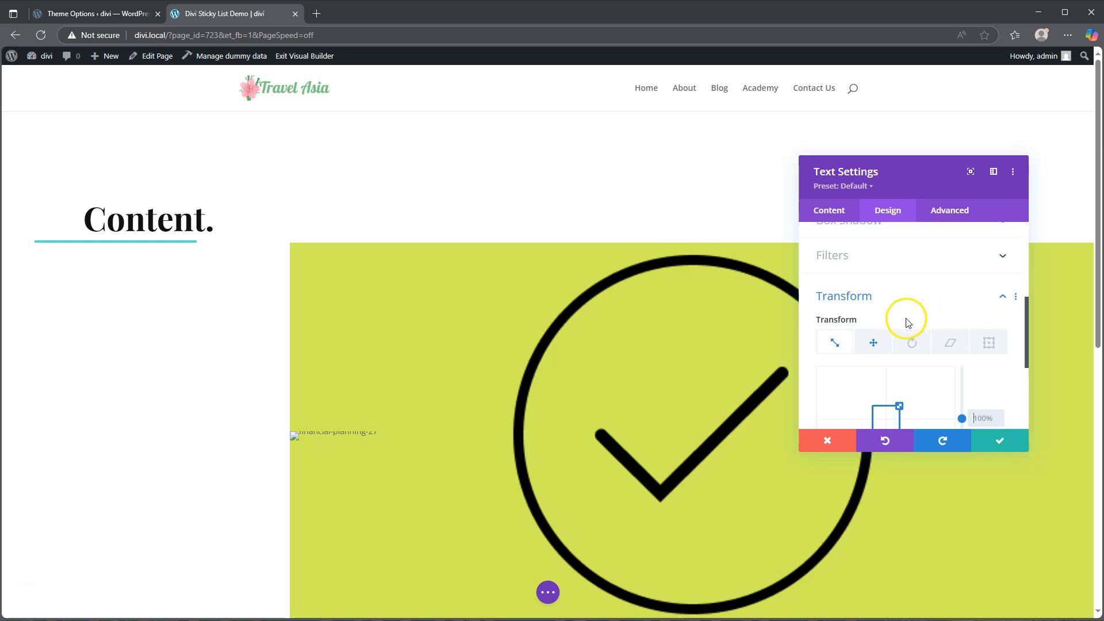
Enable sticky values for the "Content." module's transform, with a scale of 300% for desktop and 100% for sticky.
click(918, 320)
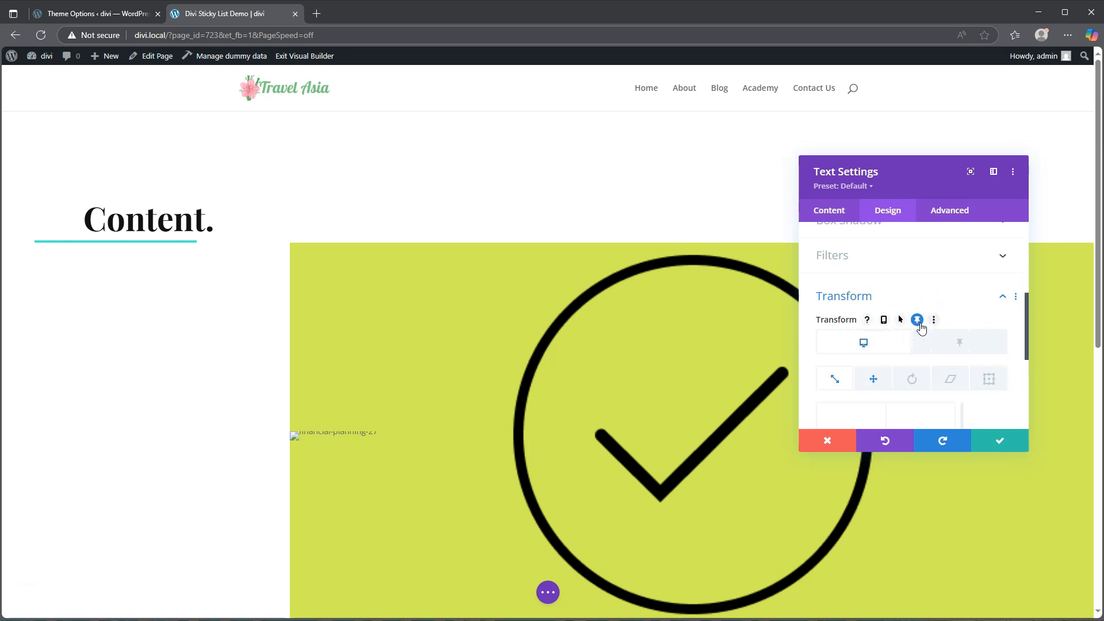
scroll(898, 351, down, 2)
click(984, 340)
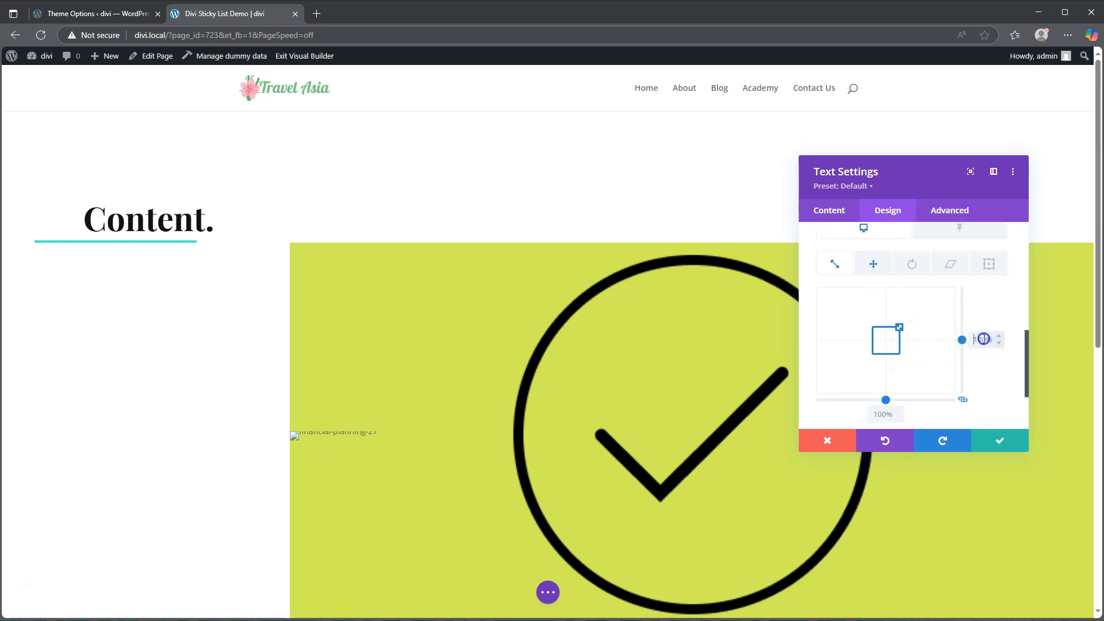
text(300%)
scroll(977, 340, up, 2)
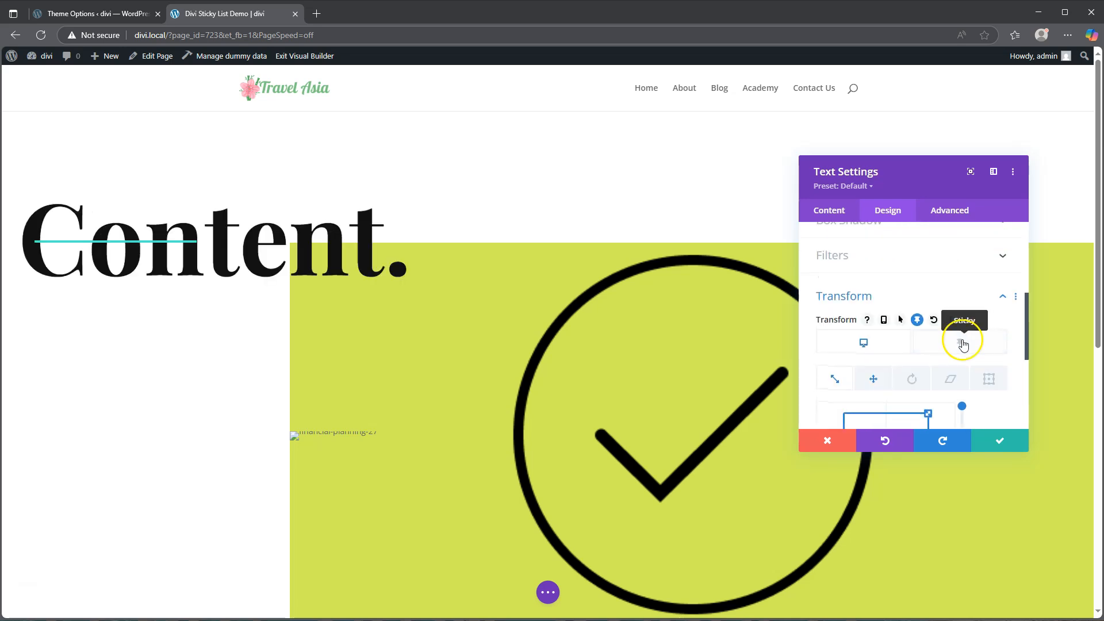
click(955, 343)
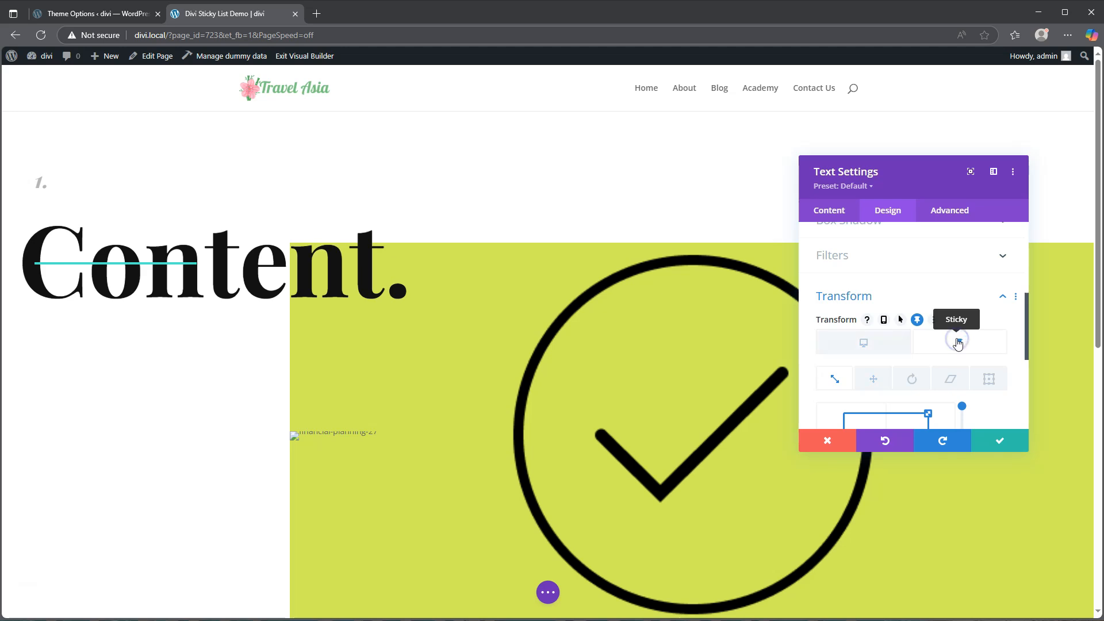
scroll(957, 340, down, 3)
click(985, 281)
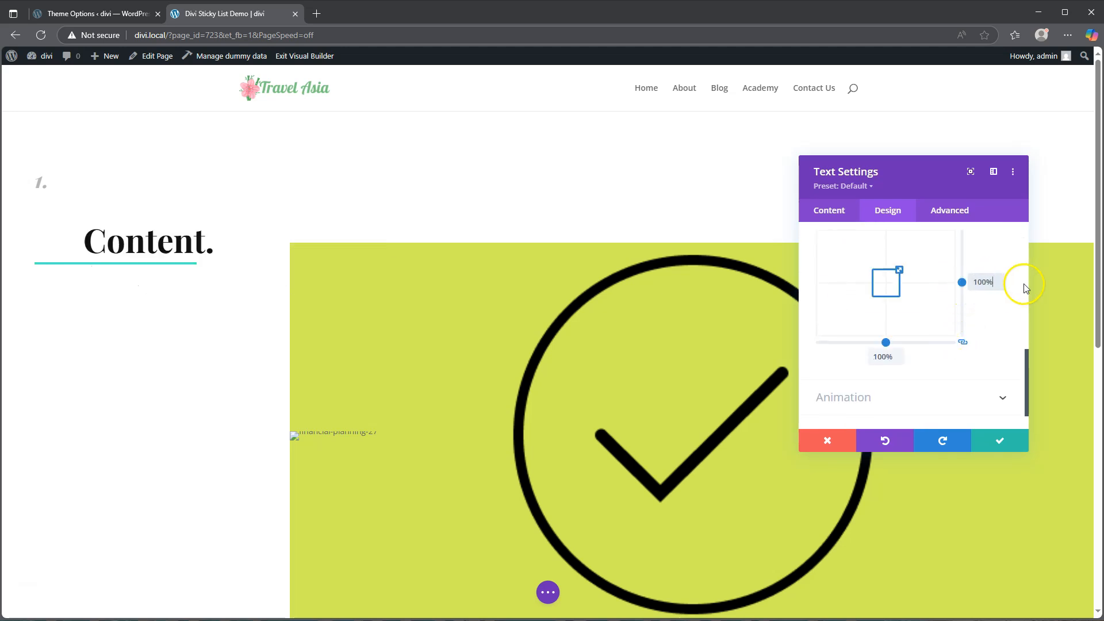
scroll(937, 322, up, 5)
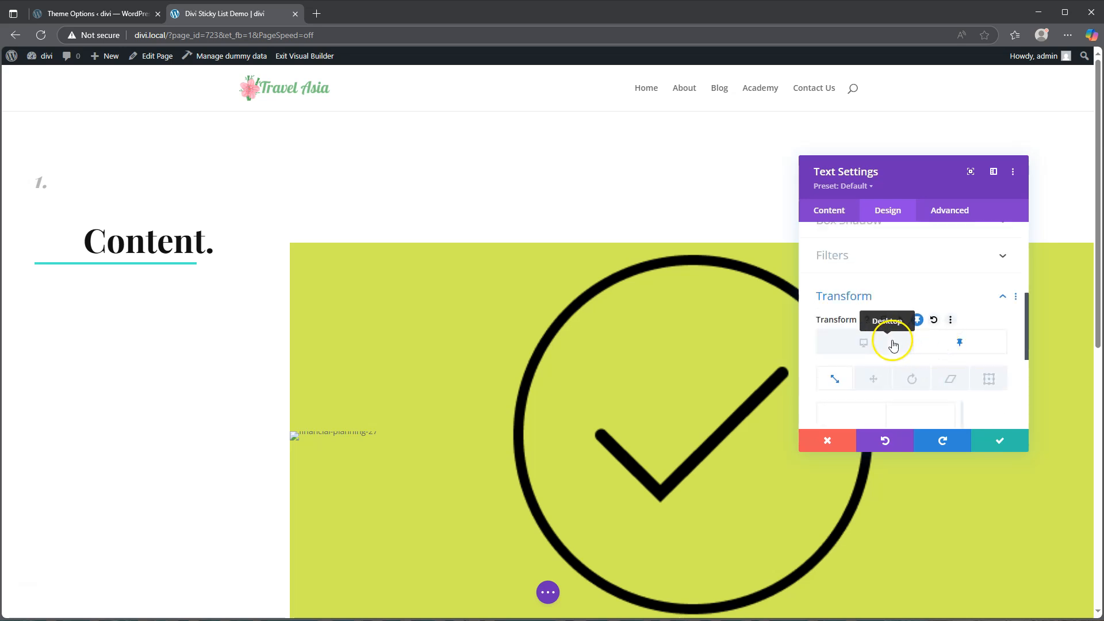
click(859, 347)
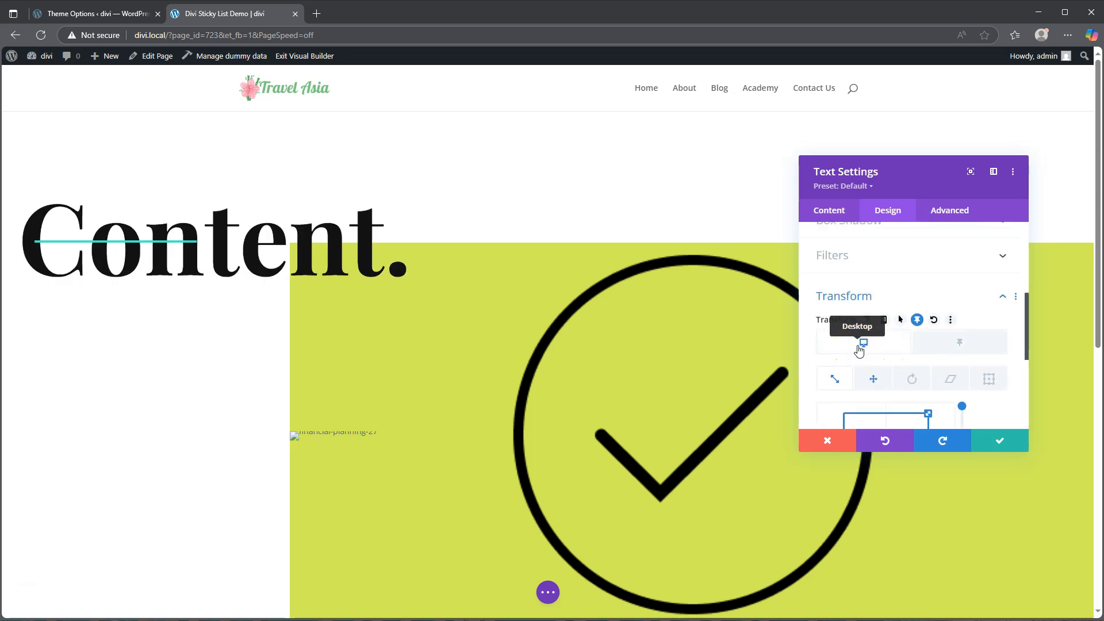
Set the "Content." module's sticky transform translate to 0% on both axes.
click(959, 344)
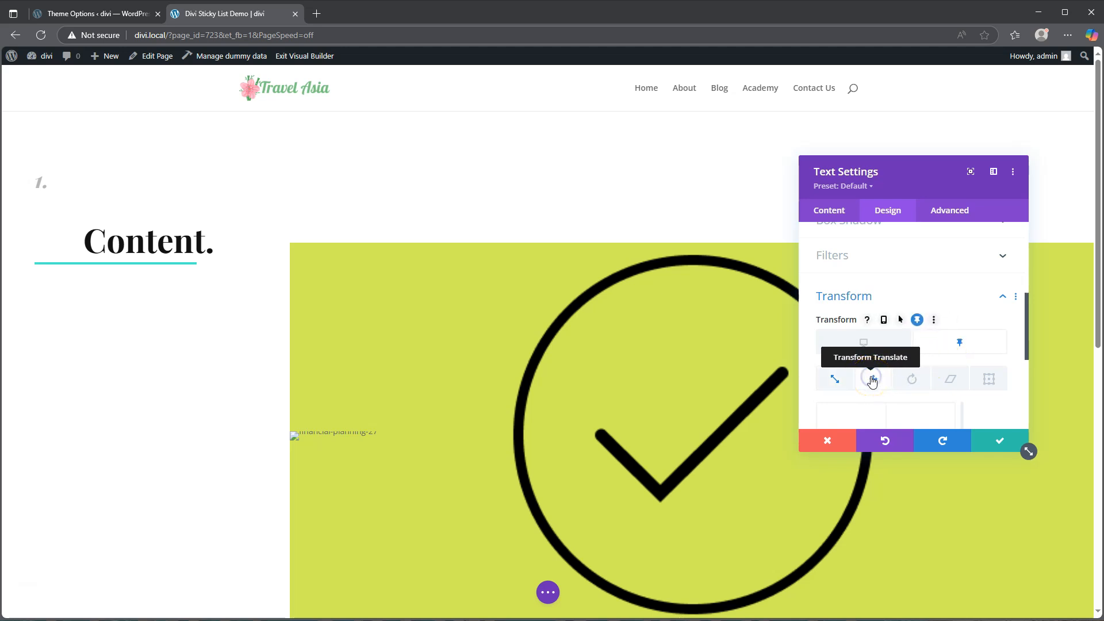
click(873, 380)
scroll(898, 377, down, 3)
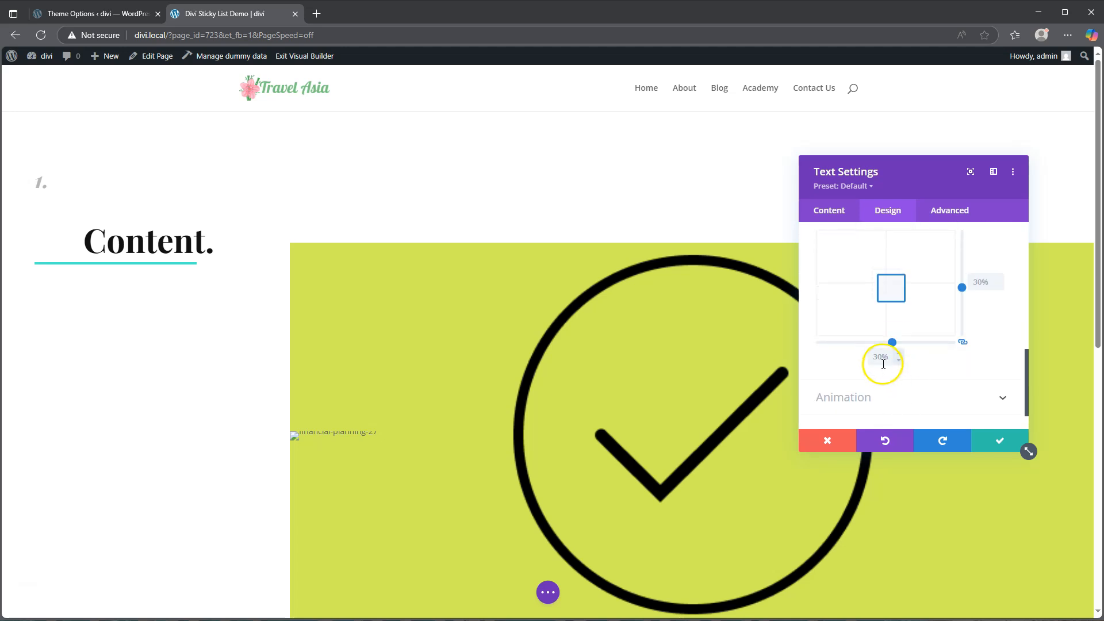
text(0%)
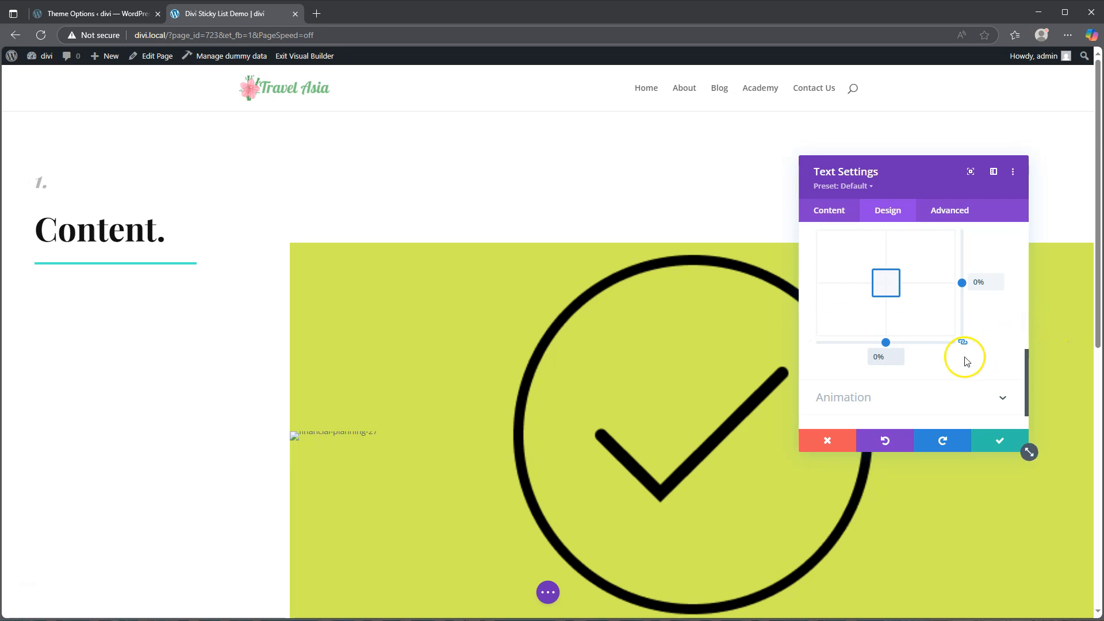
Set the "Content." module's transition duration to 1000ms.
scroll(961, 348, up, 2)
click(949, 211)
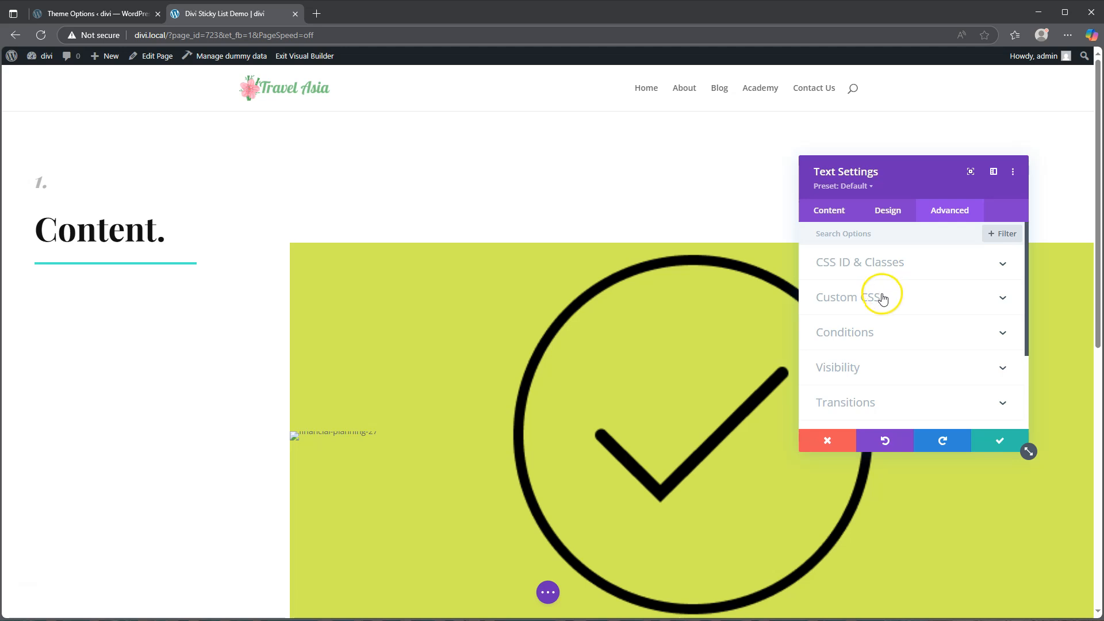
click(882, 401)
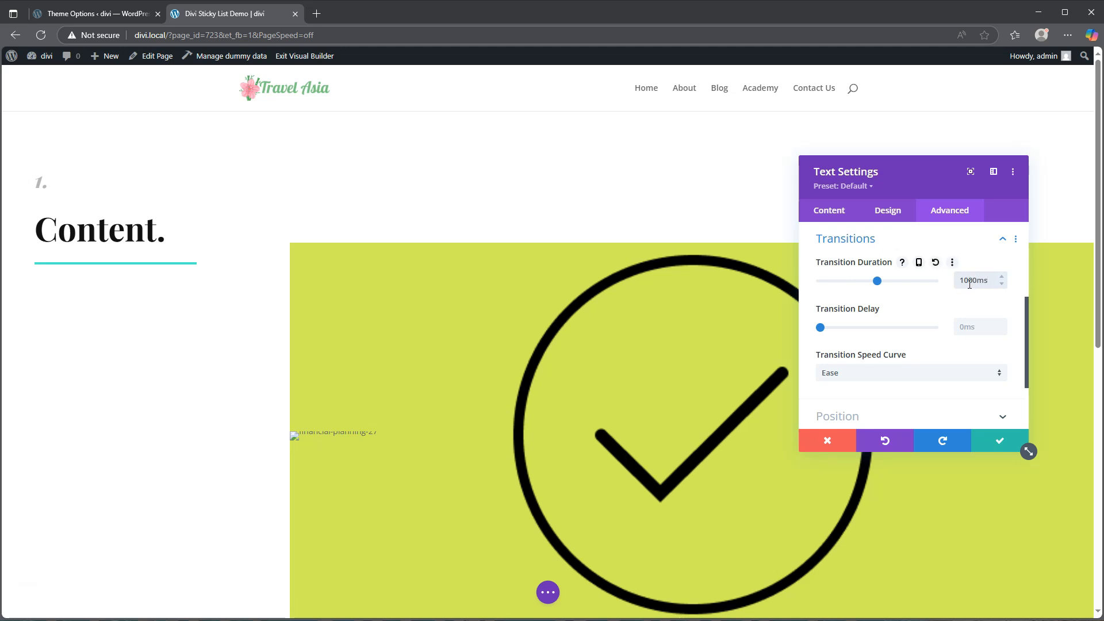
click(883, 213)
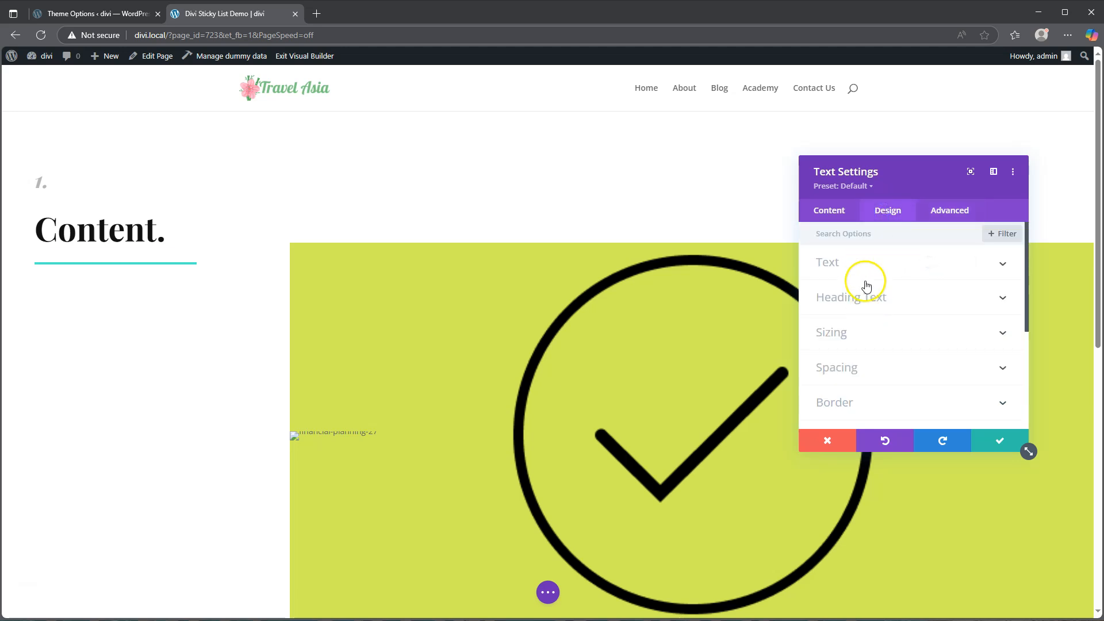
Set the "Content." text module's default filter opacity to 0%.
click(869, 301)
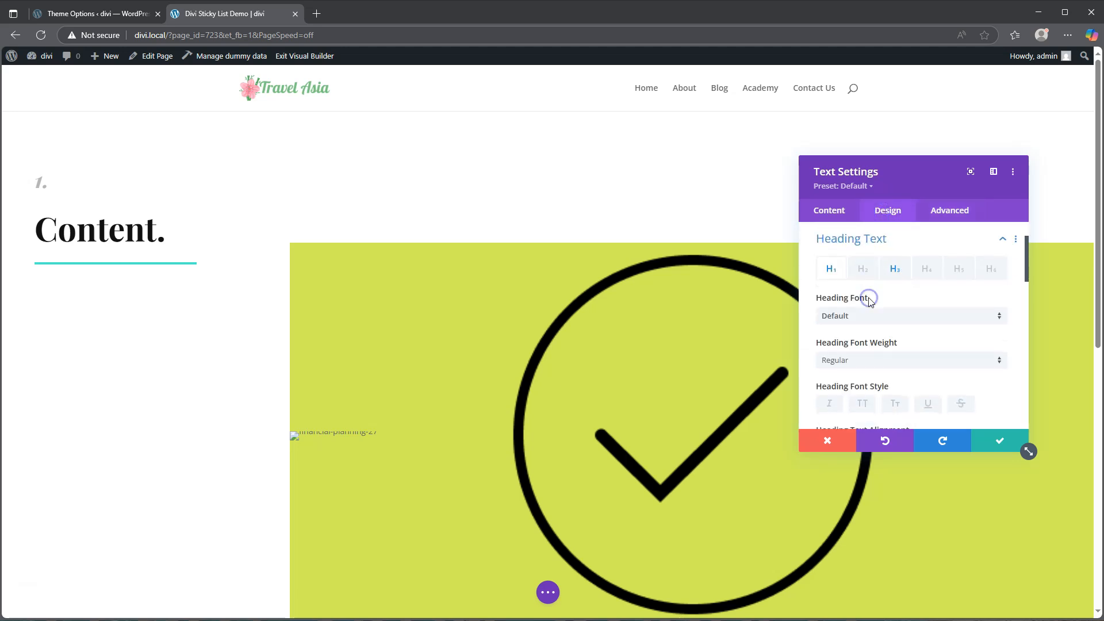
click(869, 236)
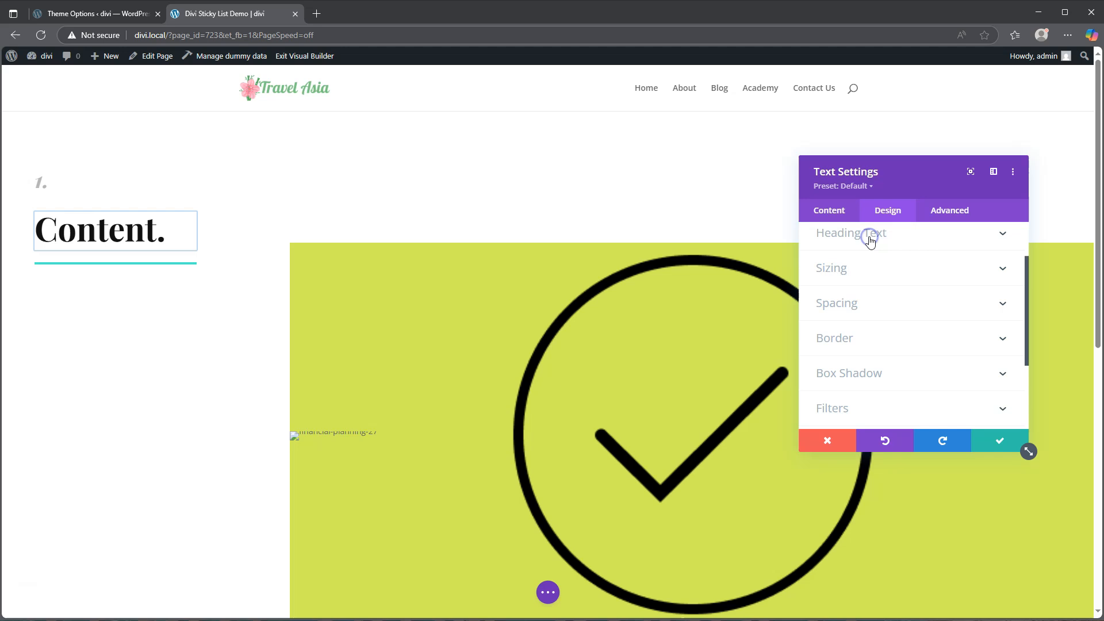
scroll(858, 345, down, 1)
click(857, 351)
scroll(874, 340, down, 4)
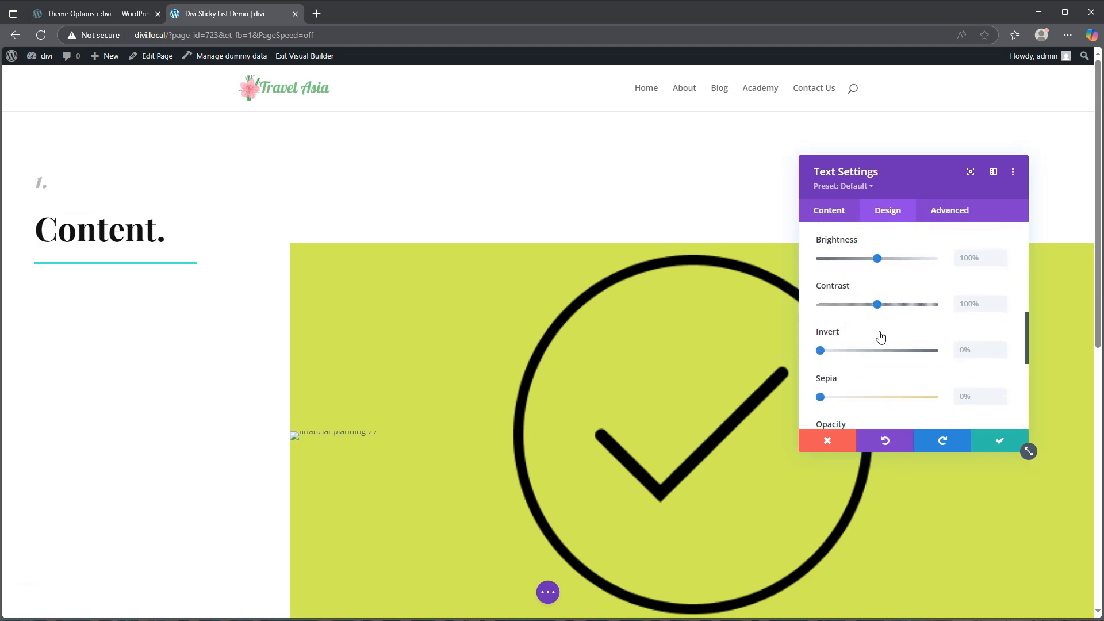
scroll(875, 345, down, 3)
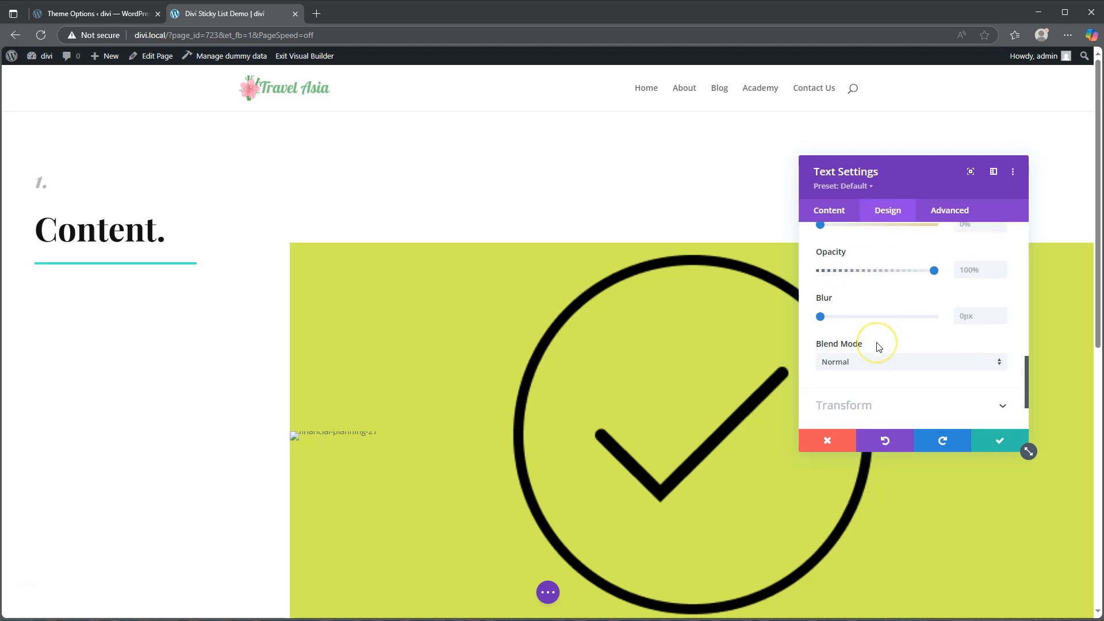
scroll(877, 344, up, 3)
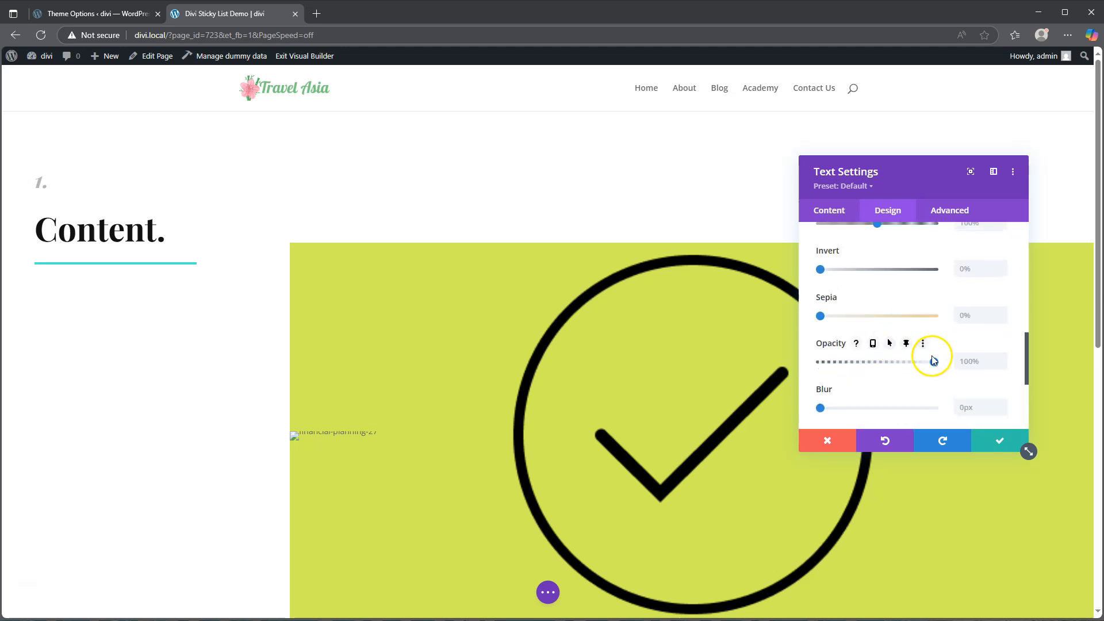
drag(934, 362, 805, 361)
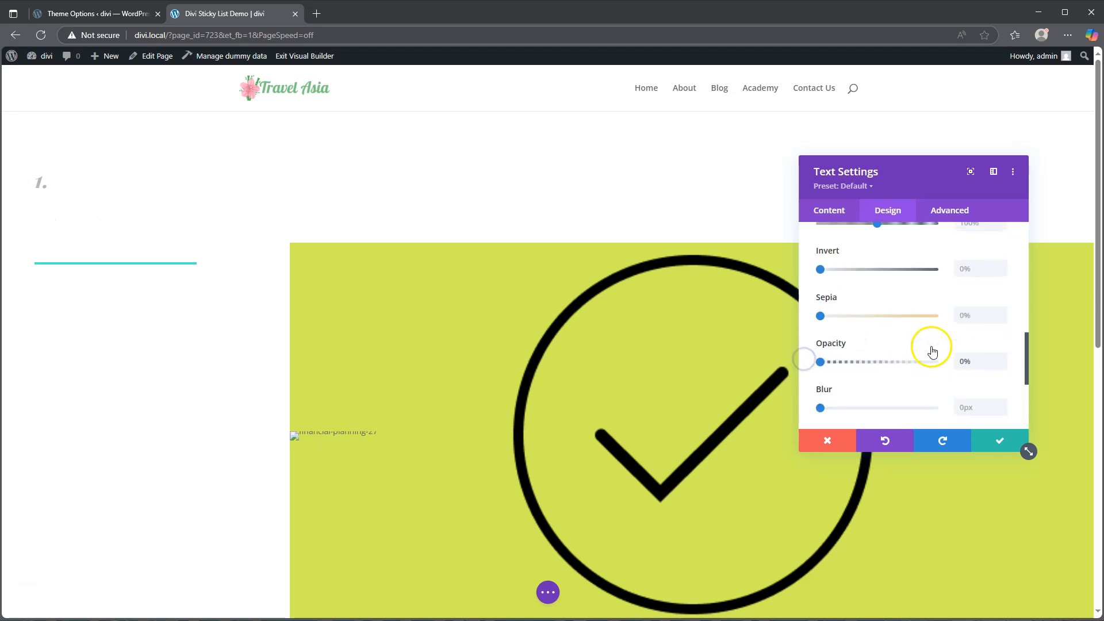
Enable sticky values for the "Content." module's opacity, set the sticky opacity to 100%, and save the module.
click(907, 344)
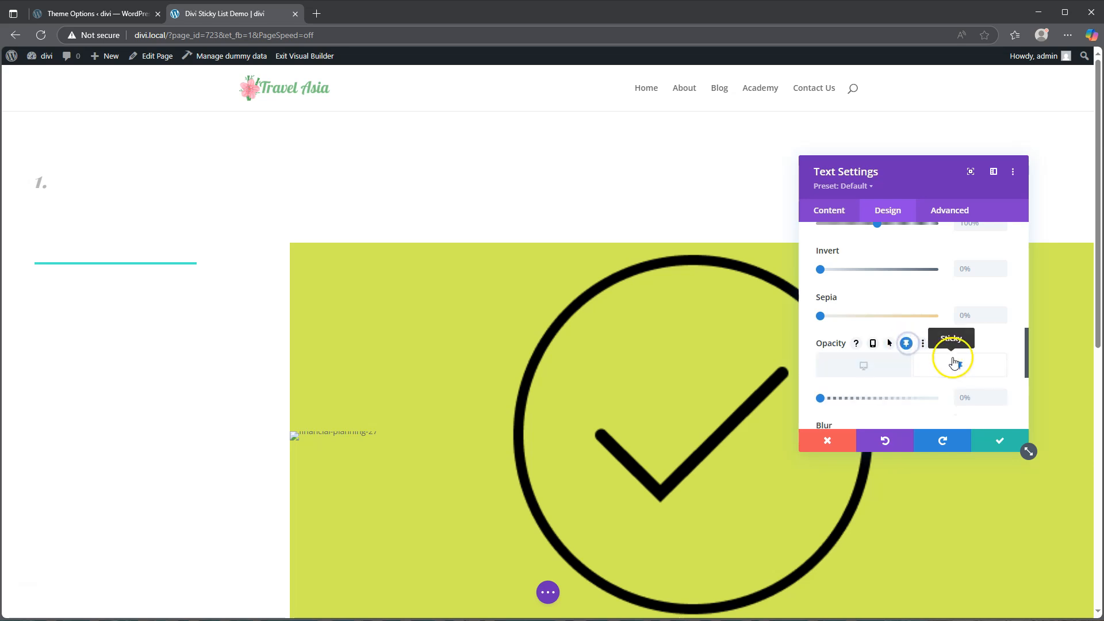
drag(821, 398, 968, 410)
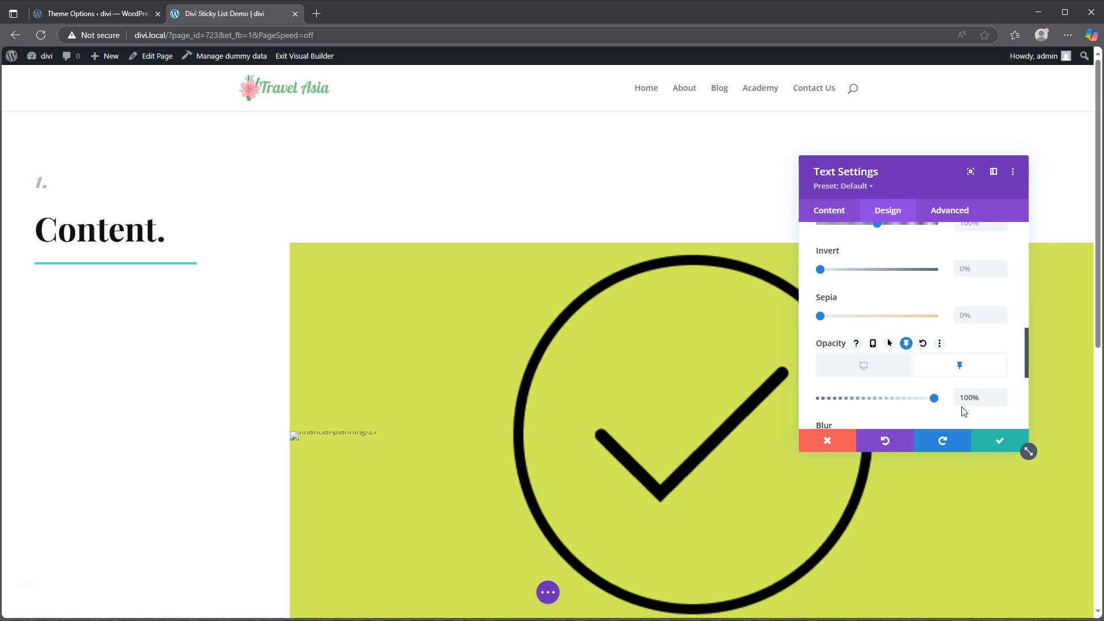
click(1001, 440)
Set the default max width of the divider under the "Content." heading to 0%.
mouse_move(86, 242)
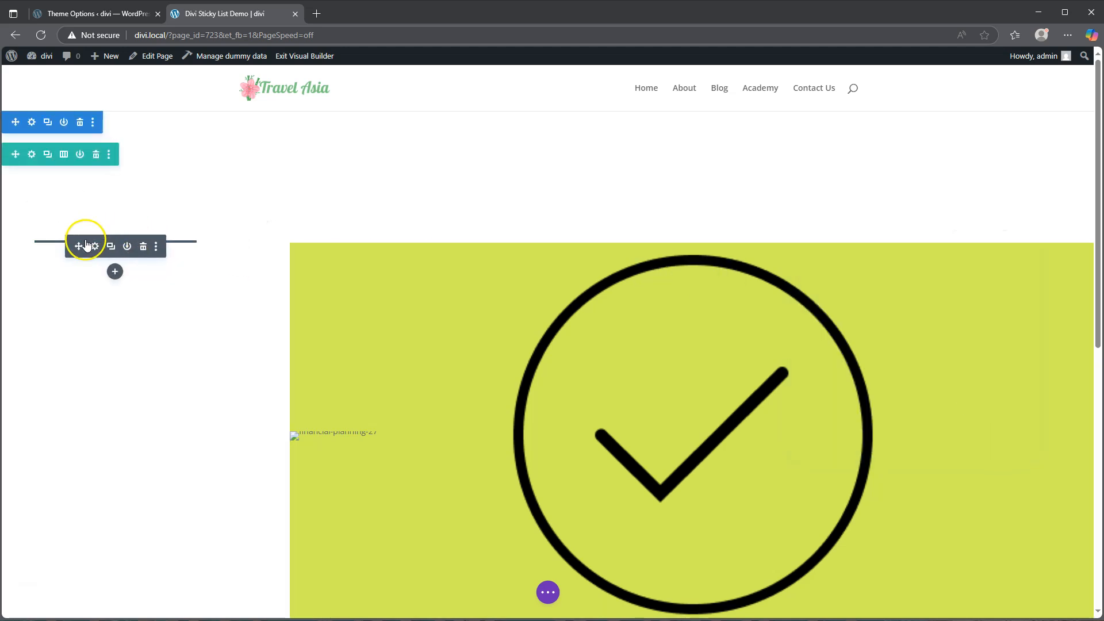
click(95, 247)
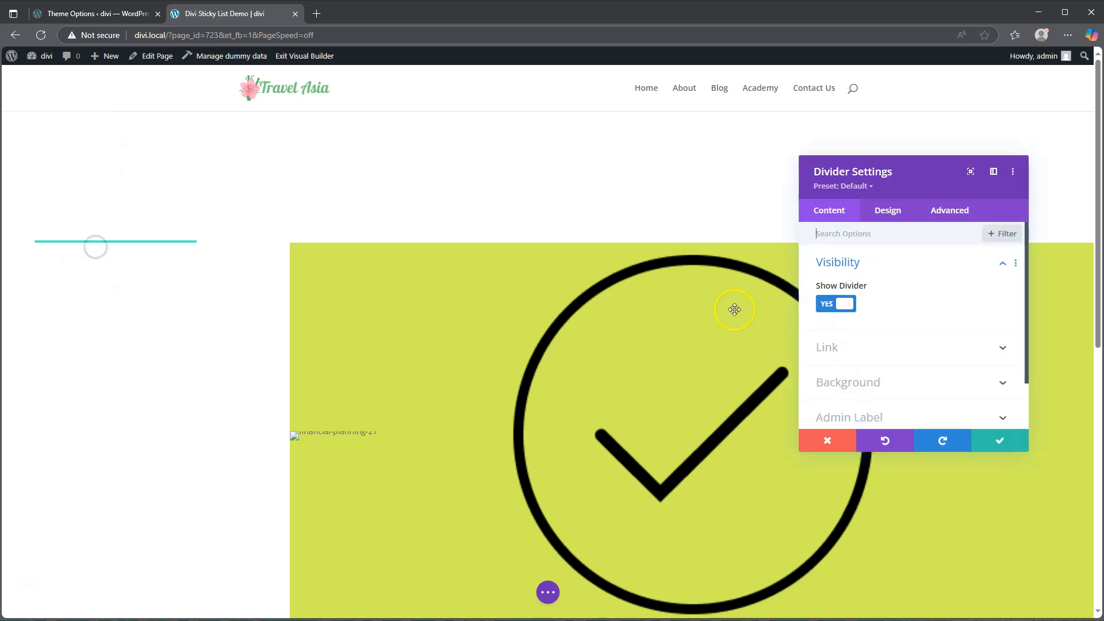
click(886, 208)
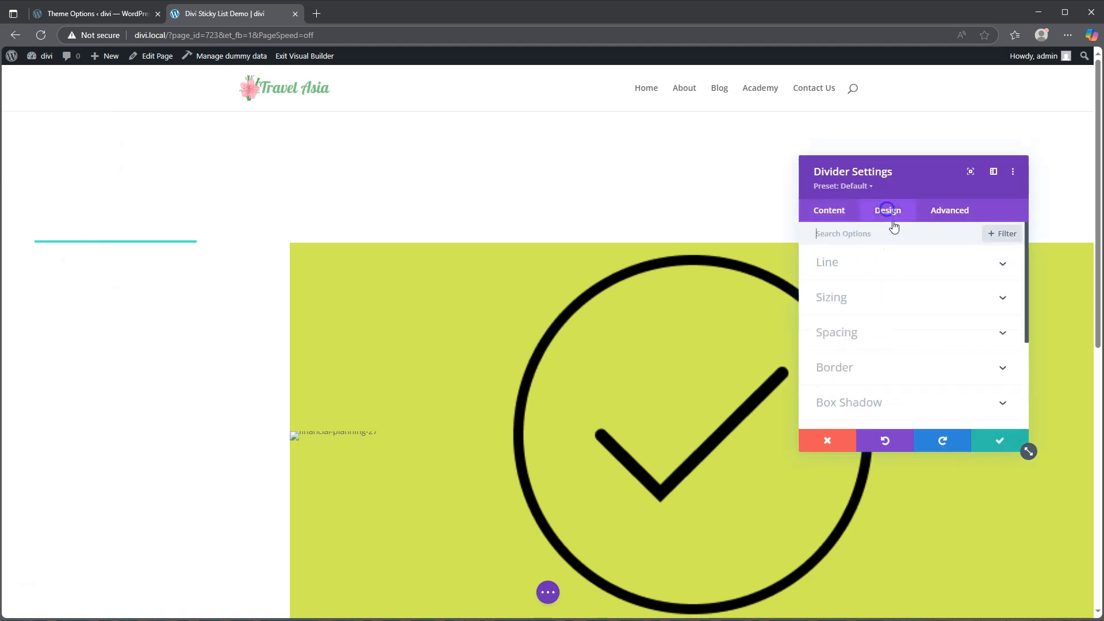
click(889, 299)
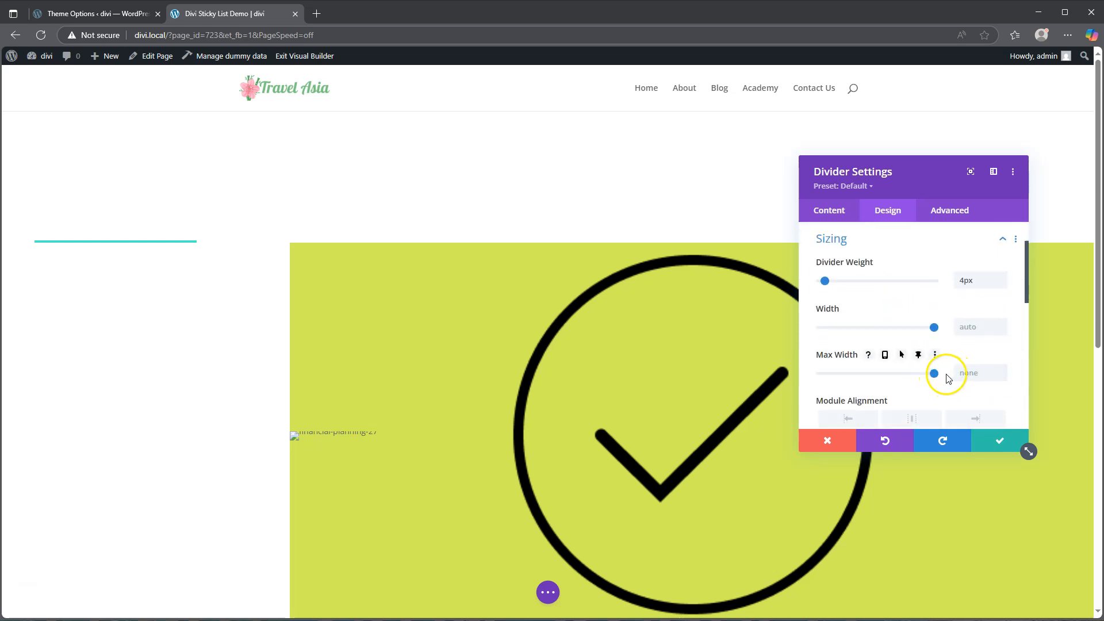
drag(927, 375, 800, 369)
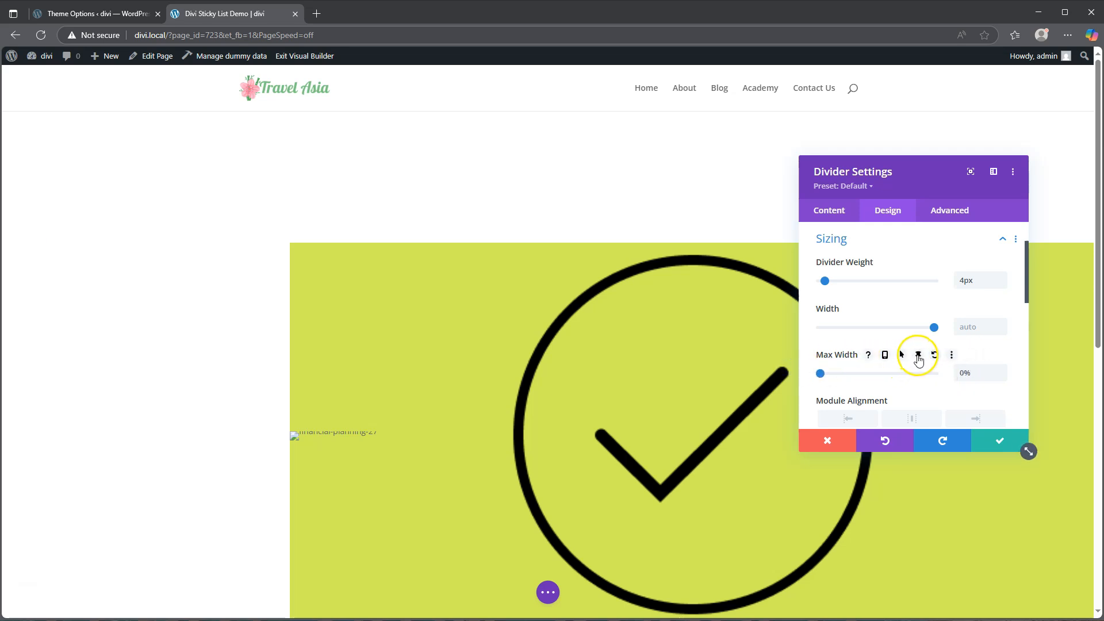
Enable sticky values for the divider's max width, set the sticky max width to 120px, and save the divider.
click(919, 356)
click(969, 407)
click(972, 410)
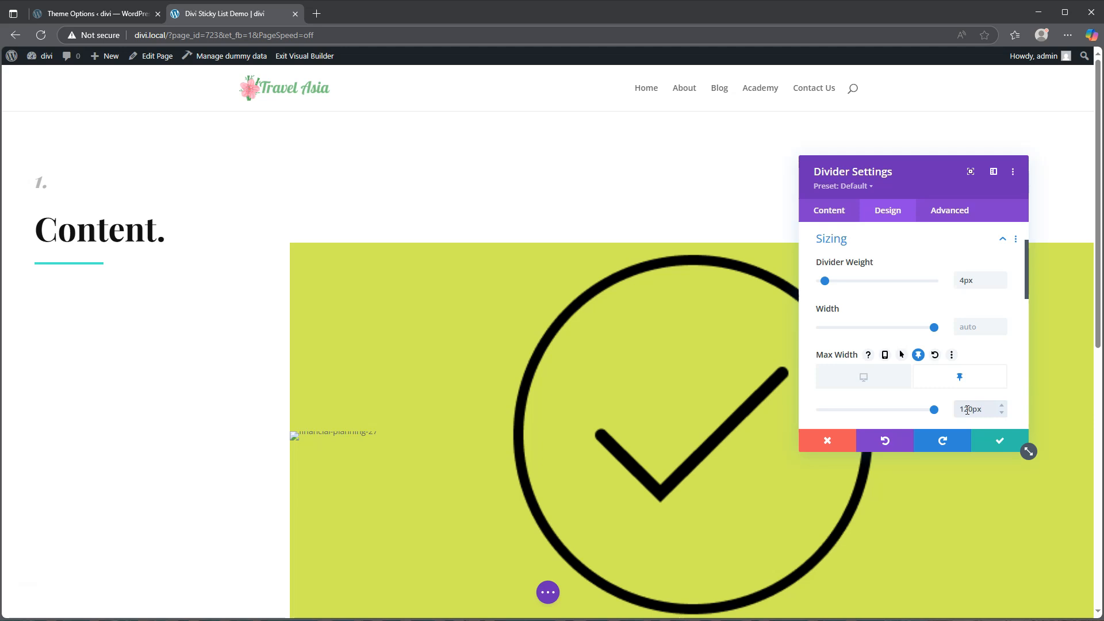
click(1000, 441)
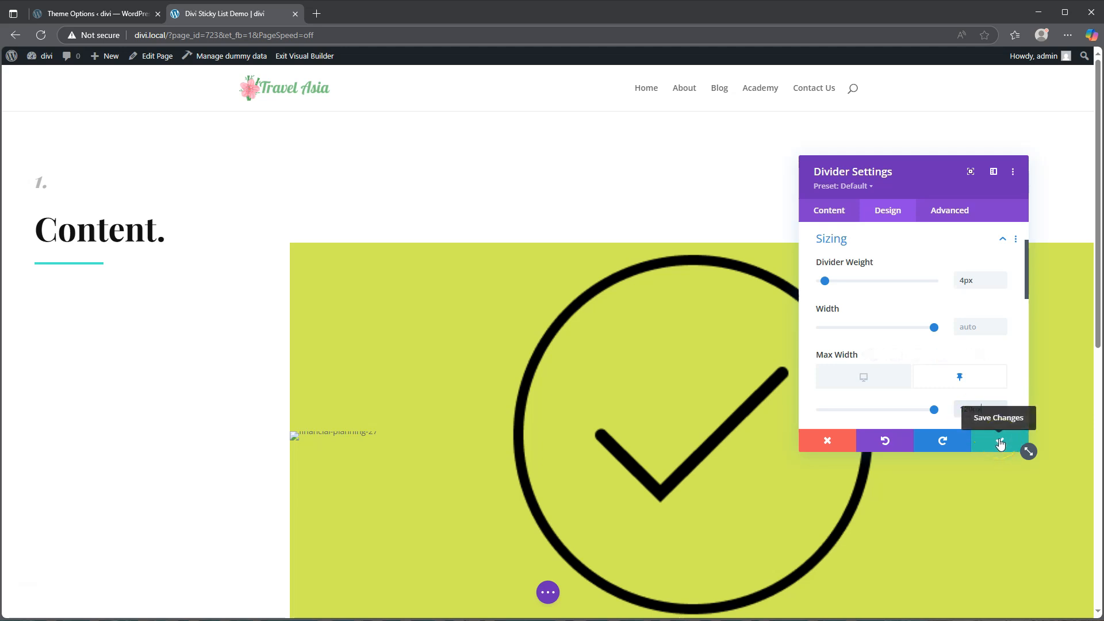
click(1000, 442)
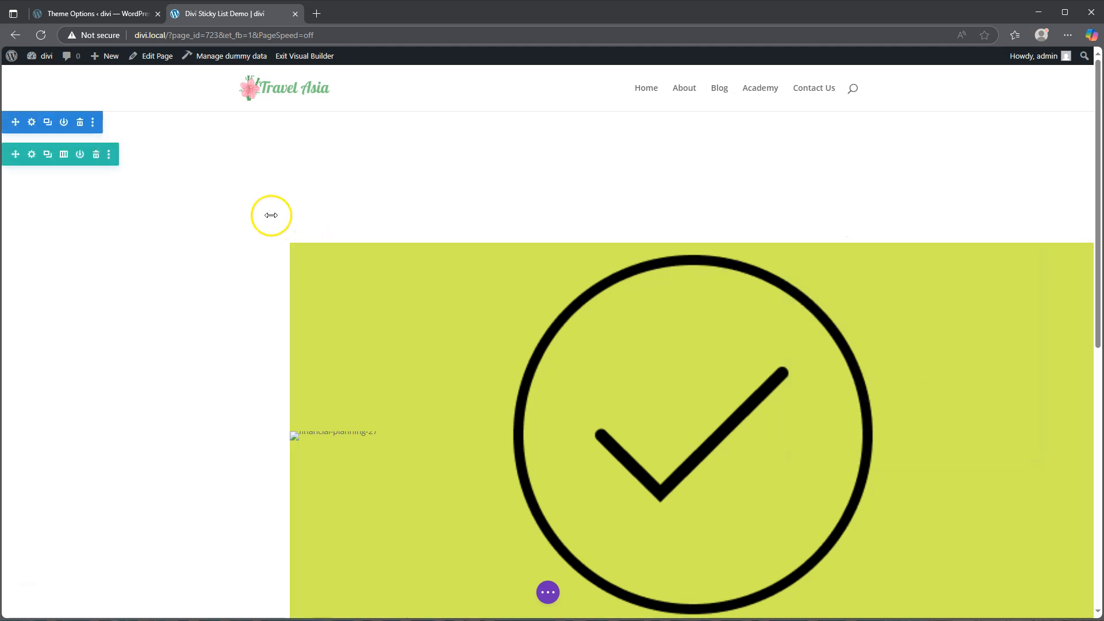
Duplicate the finished row twice to make three rows, and switch the builder to wireframe view.
click(47, 155)
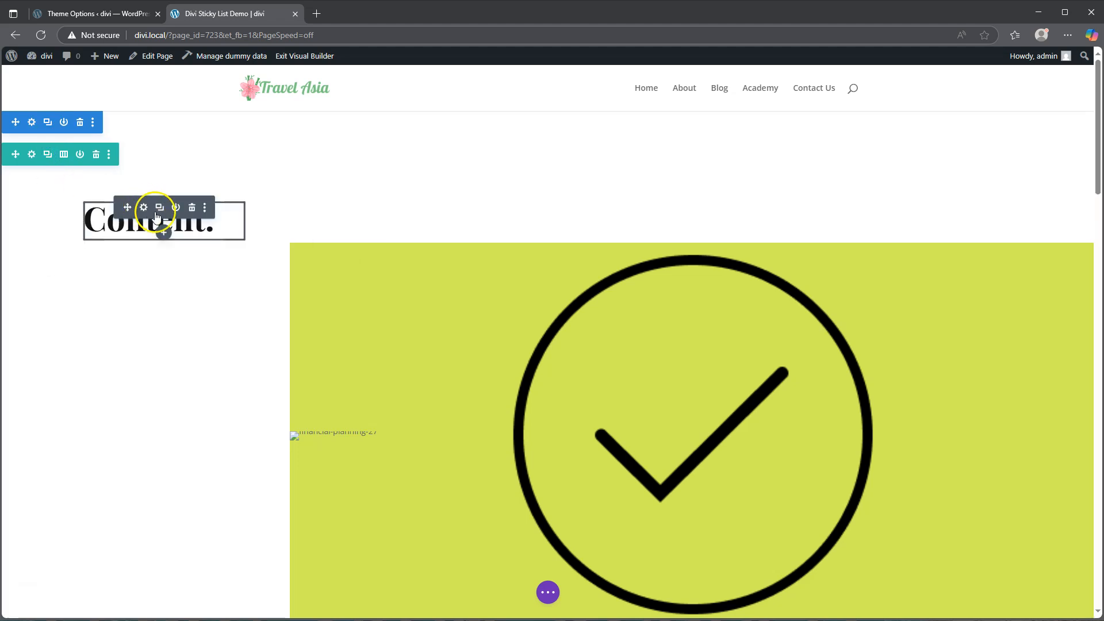
scroll(487, 327, down, 10)
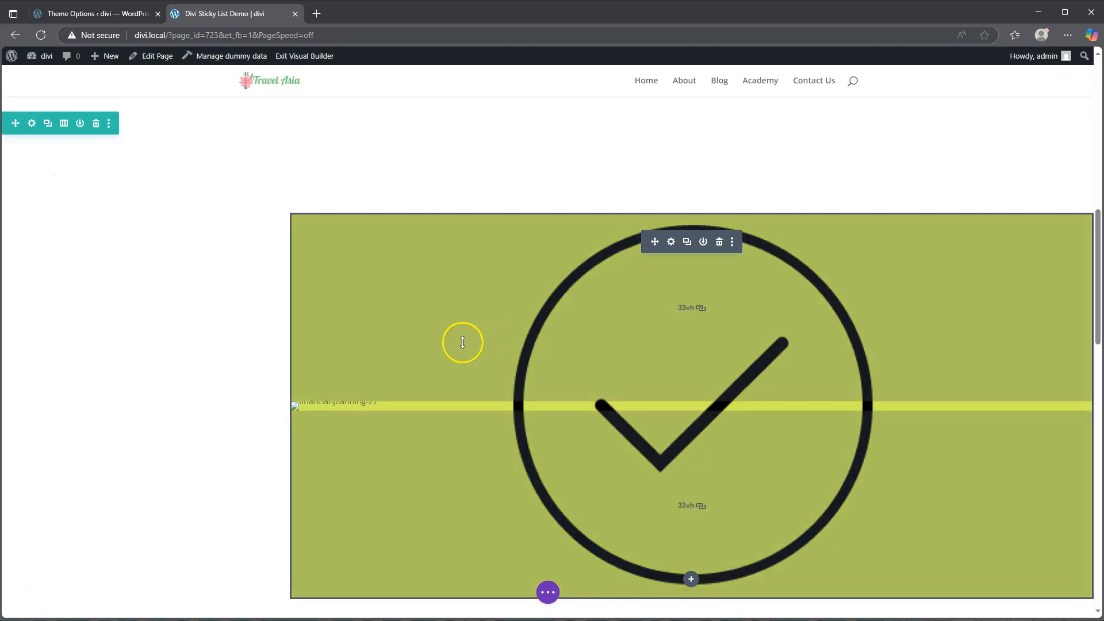
scroll(384, 325, up, 3)
mouse_move(166, 382)
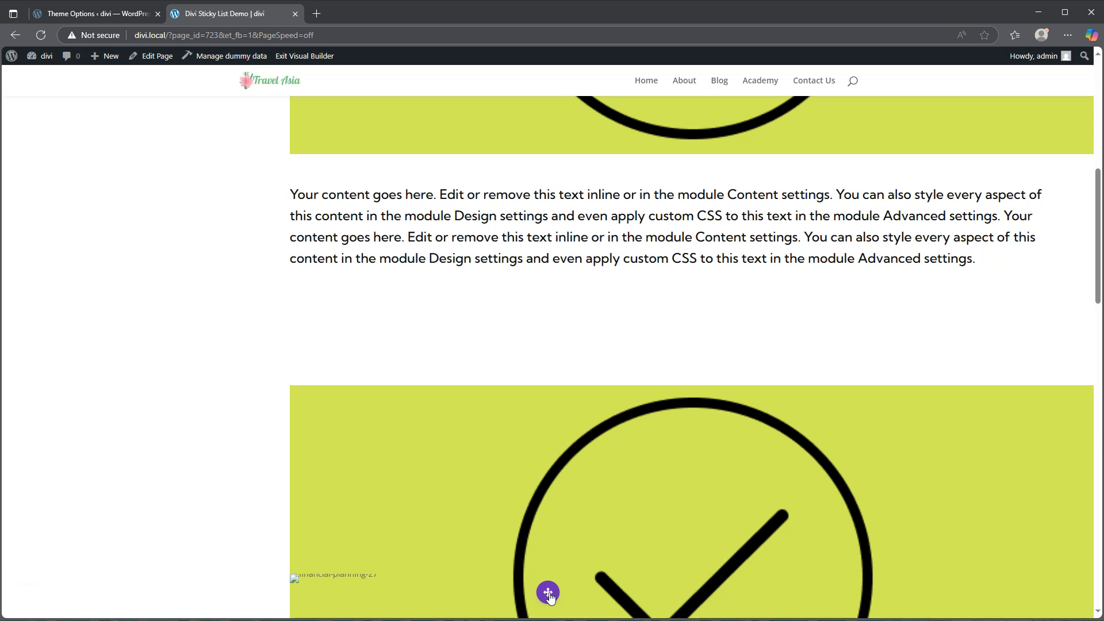
click(548, 593)
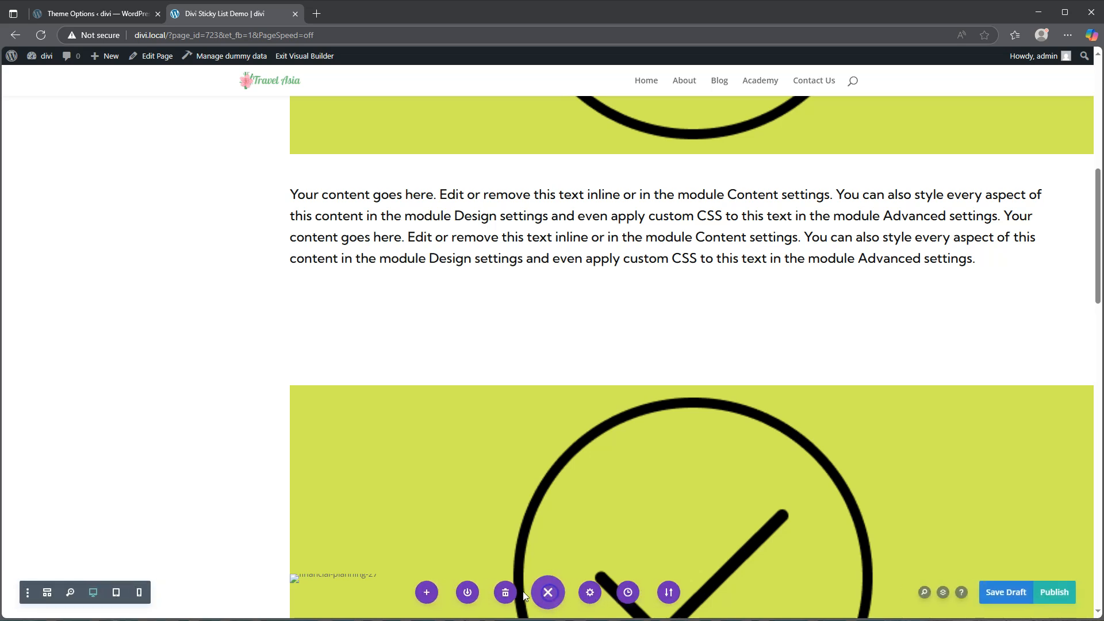
click(47, 593)
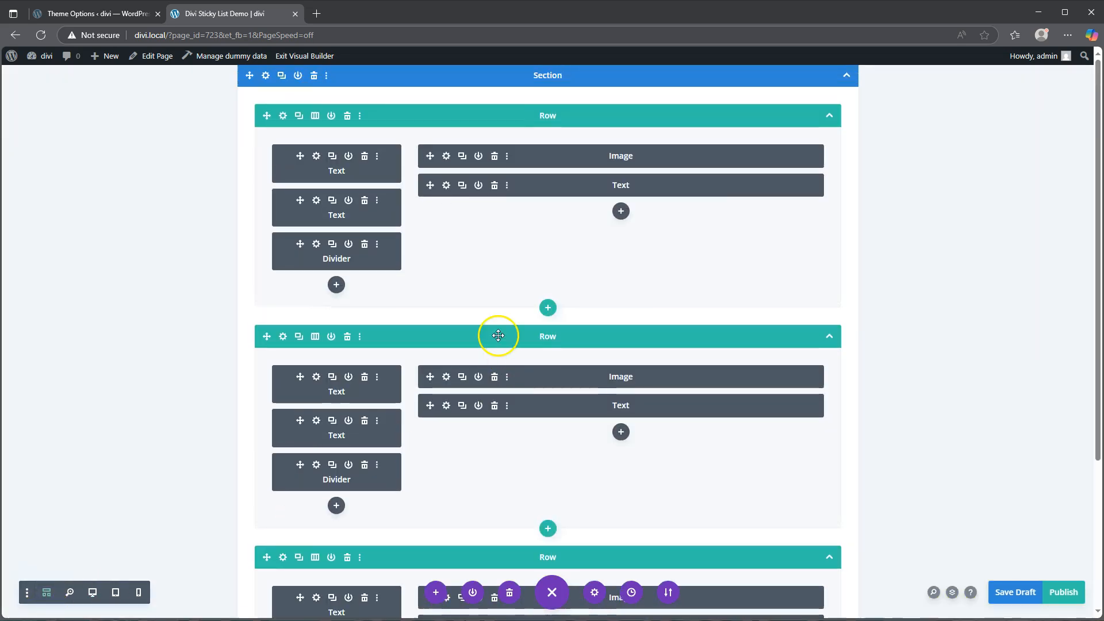
Change the number text in the second row's narrow column to "2." and save the module.
scroll(498, 311, down, 2)
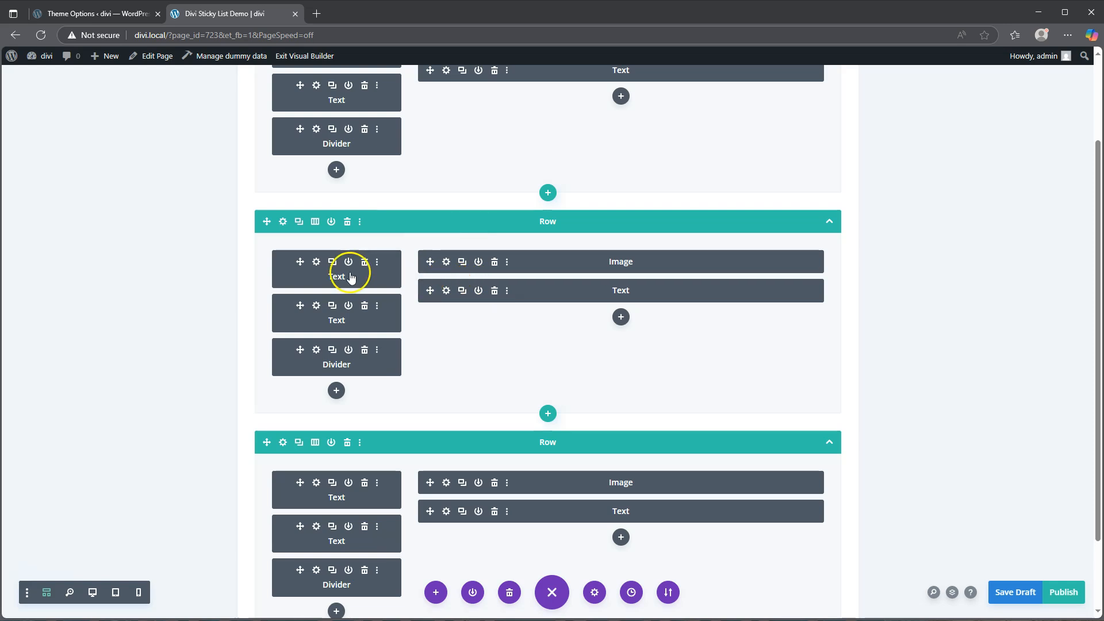
click(316, 263)
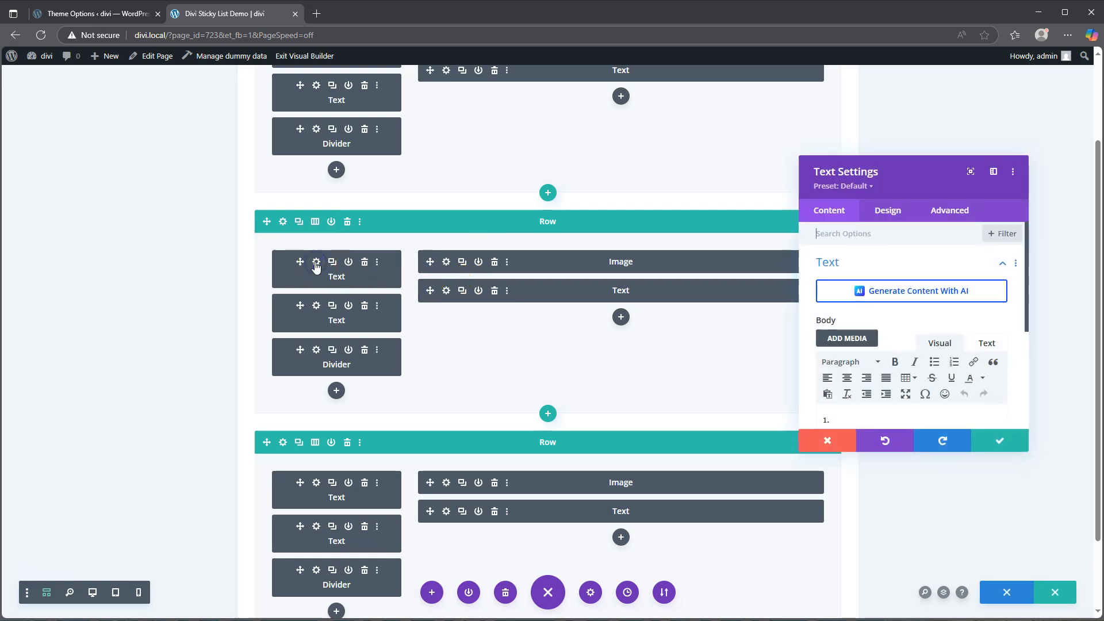
click(826, 421)
drag(826, 421, 820, 421)
text(2.)
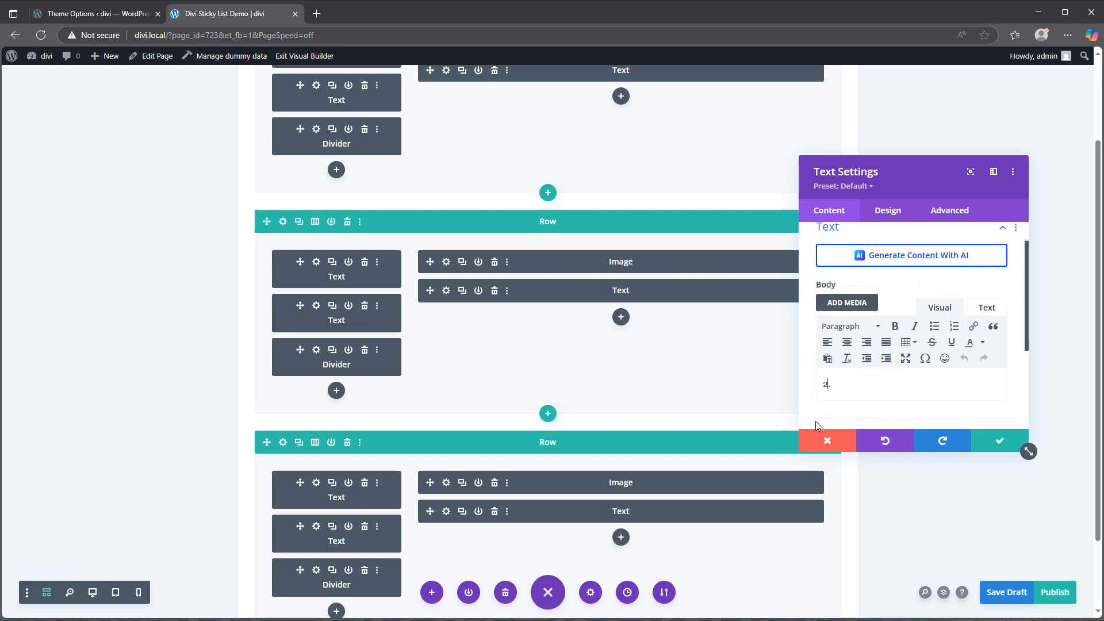
click(1001, 443)
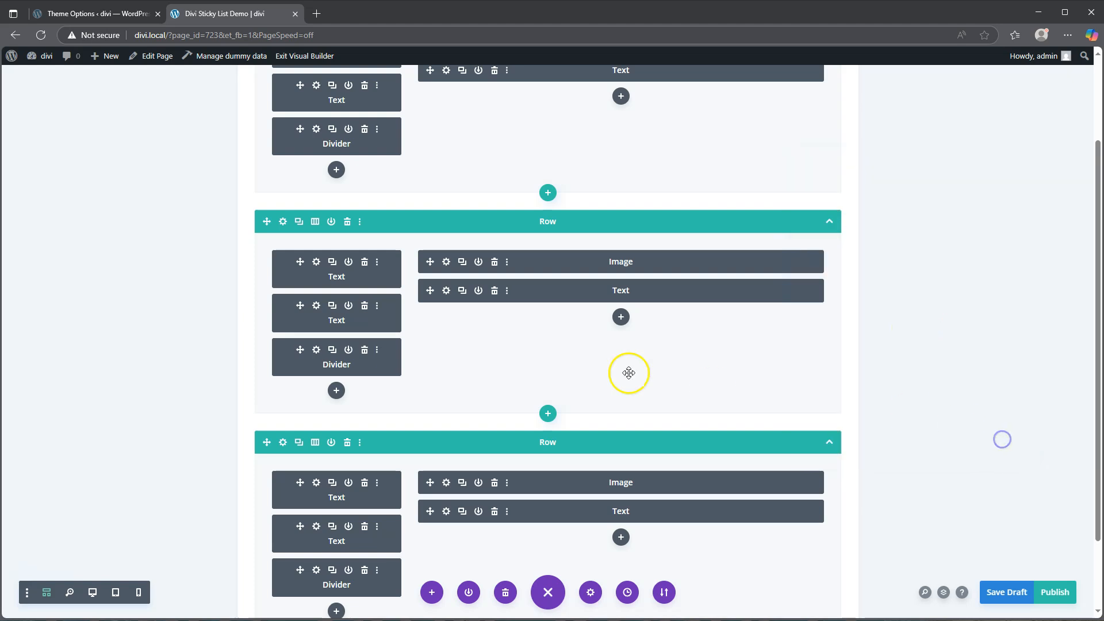
Change the second row's heading text to "Design." and save the module.
click(316, 324)
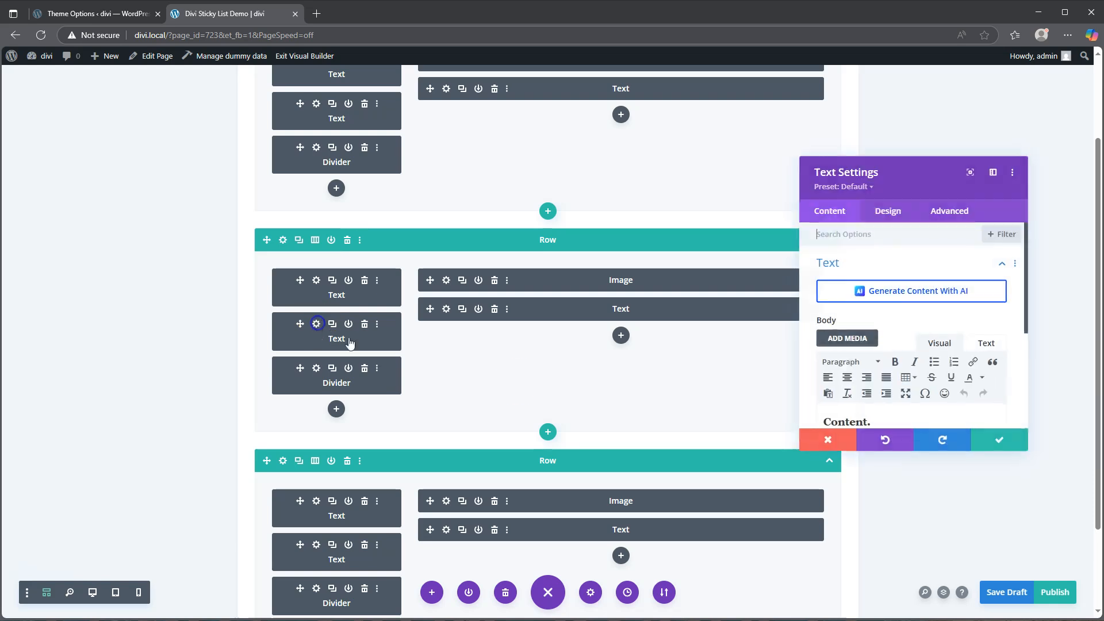
drag(869, 423, 813, 423)
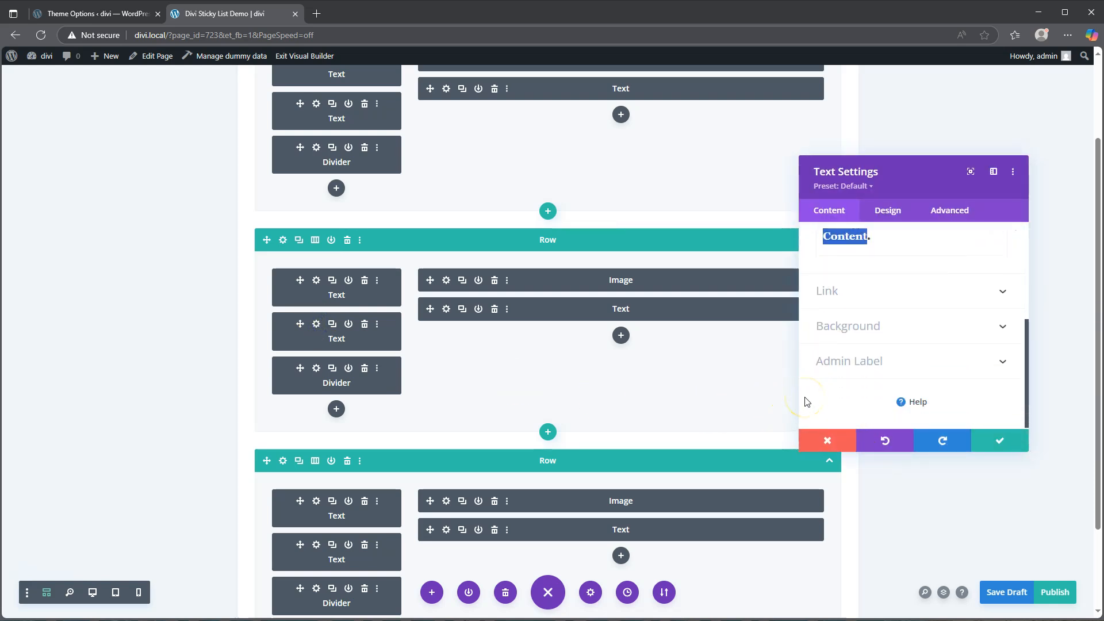
text(Design.)
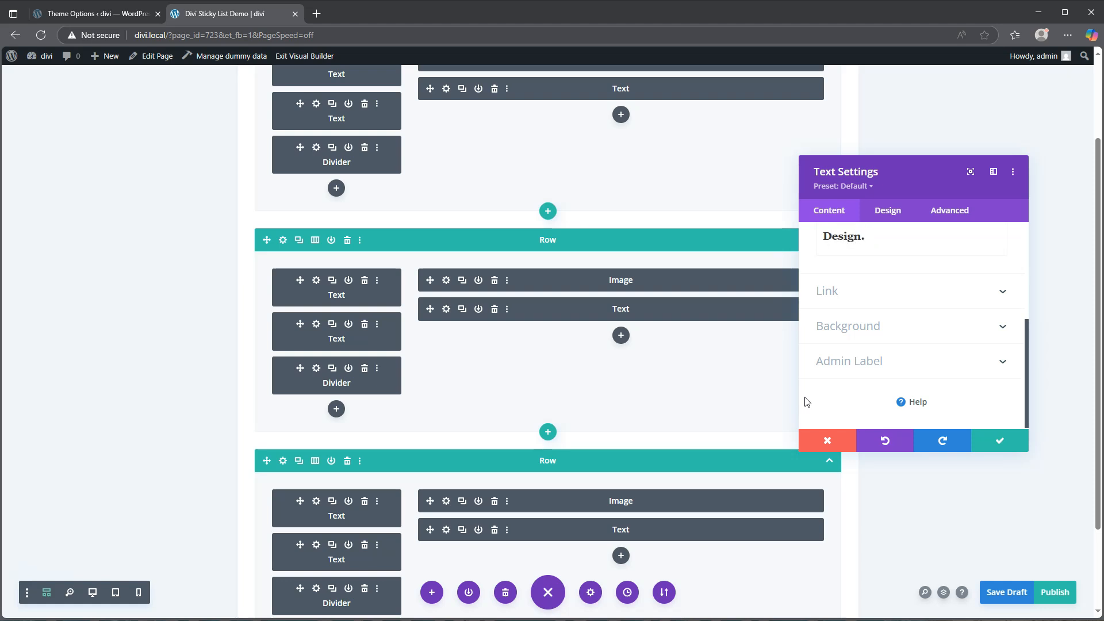
click(1002, 442)
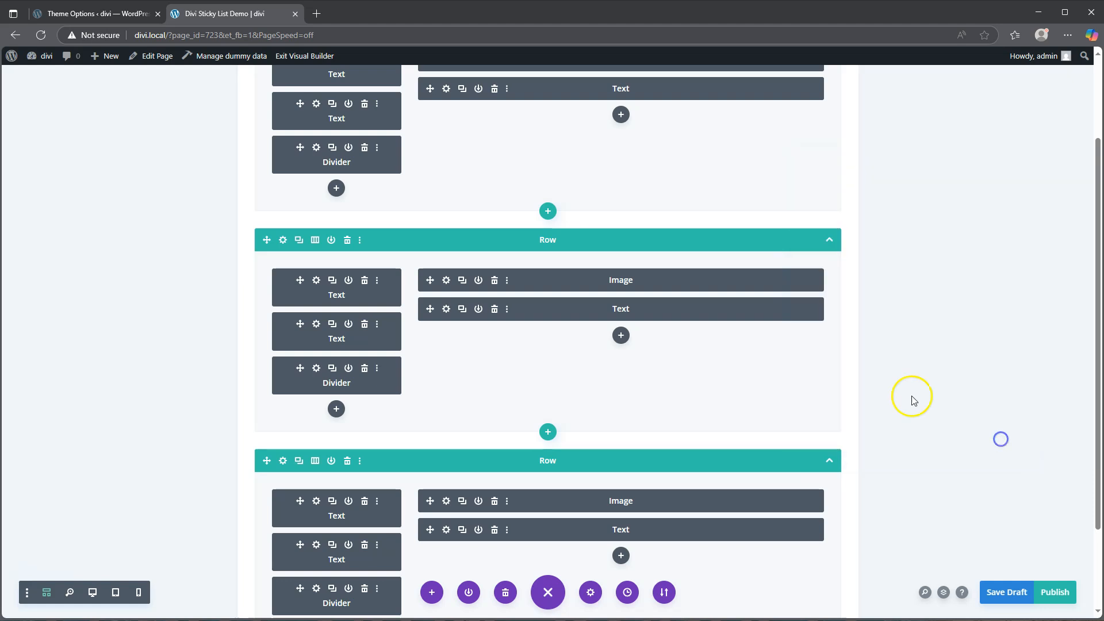
Replace the background image of the second row's Image module with financial-planning-29.png and save the module.
click(446, 281)
scroll(917, 334, down, 5)
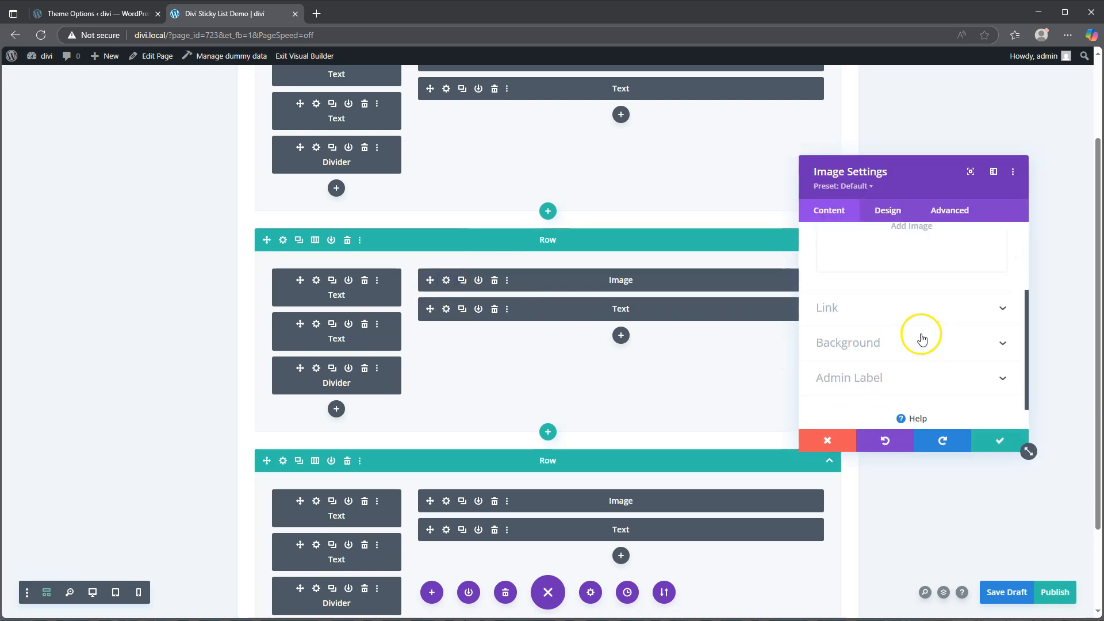
scroll(910, 259, up, 2)
scroll(915, 276, down, 2)
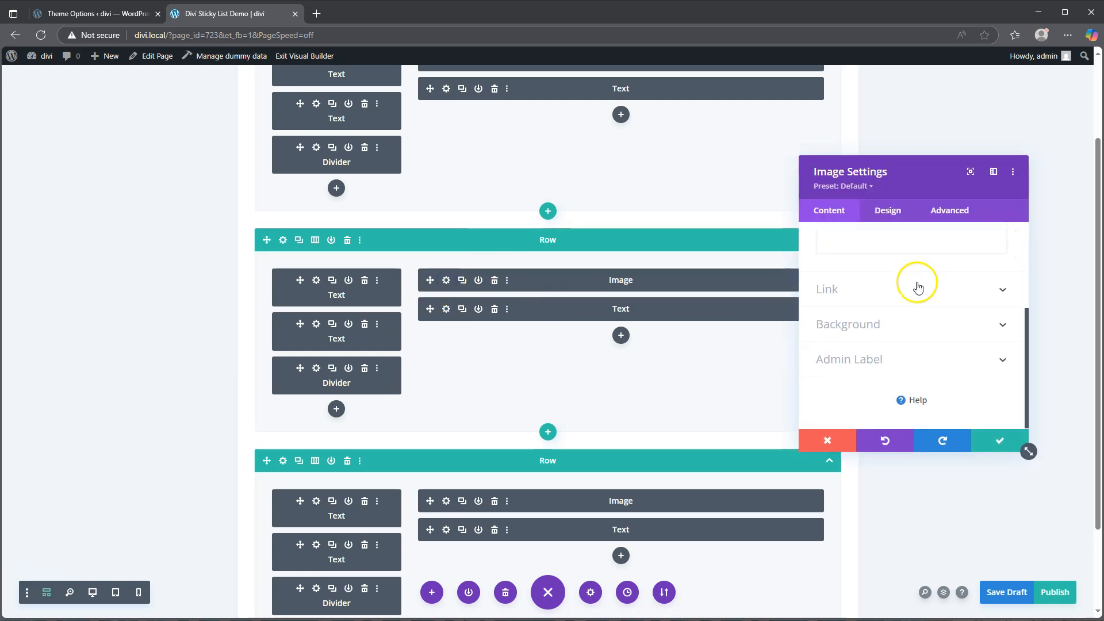
click(908, 322)
click(897, 286)
scroll(902, 276, down, 3)
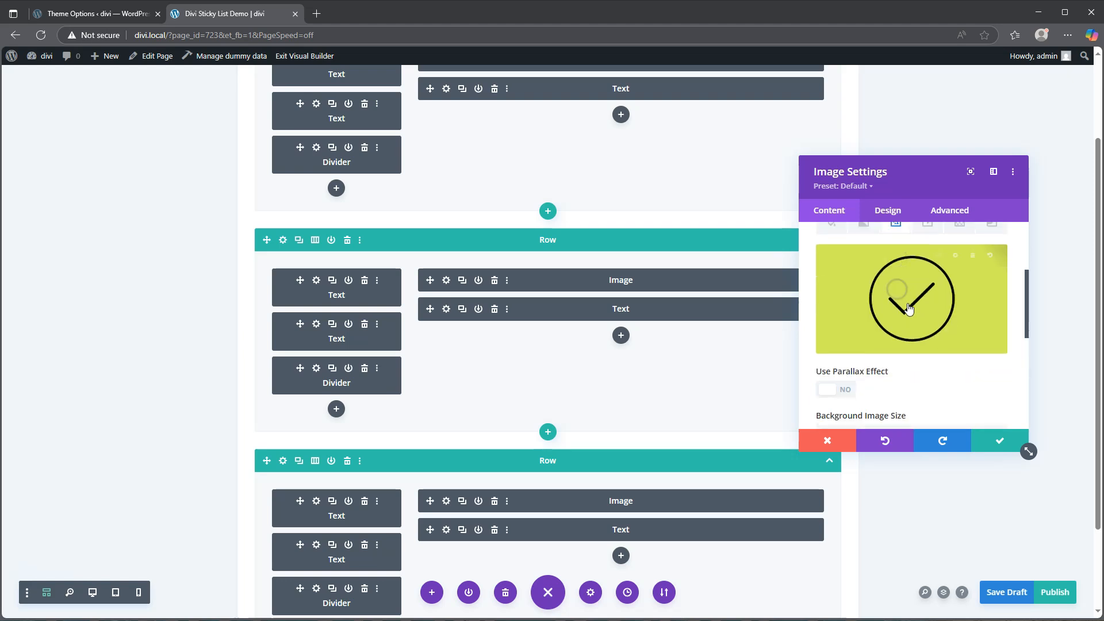
click(904, 262)
click(685, 362)
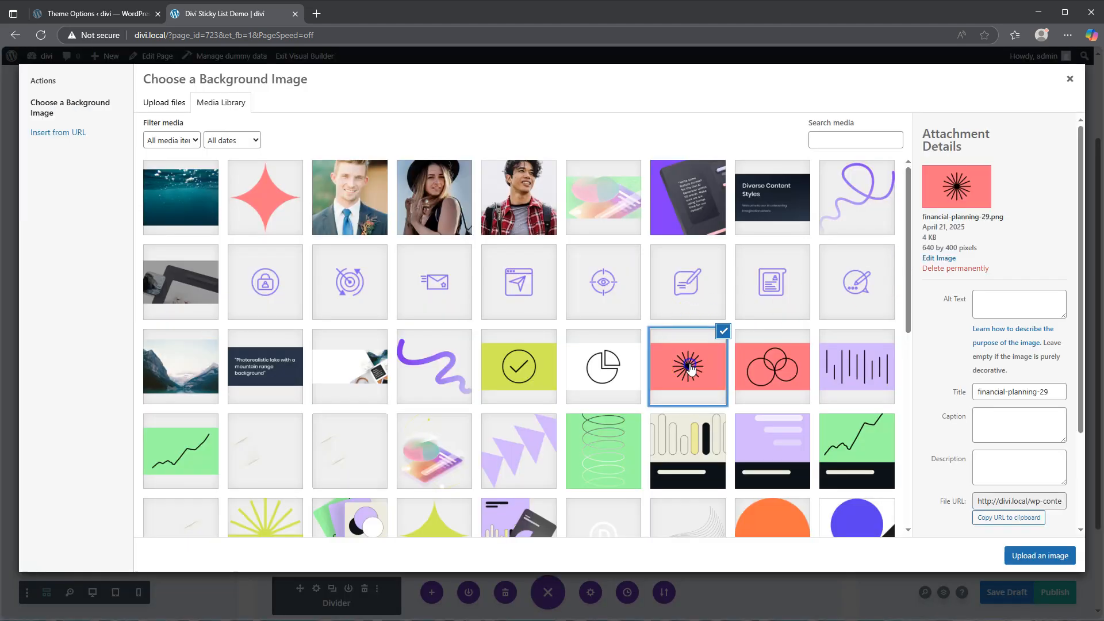
click(1027, 555)
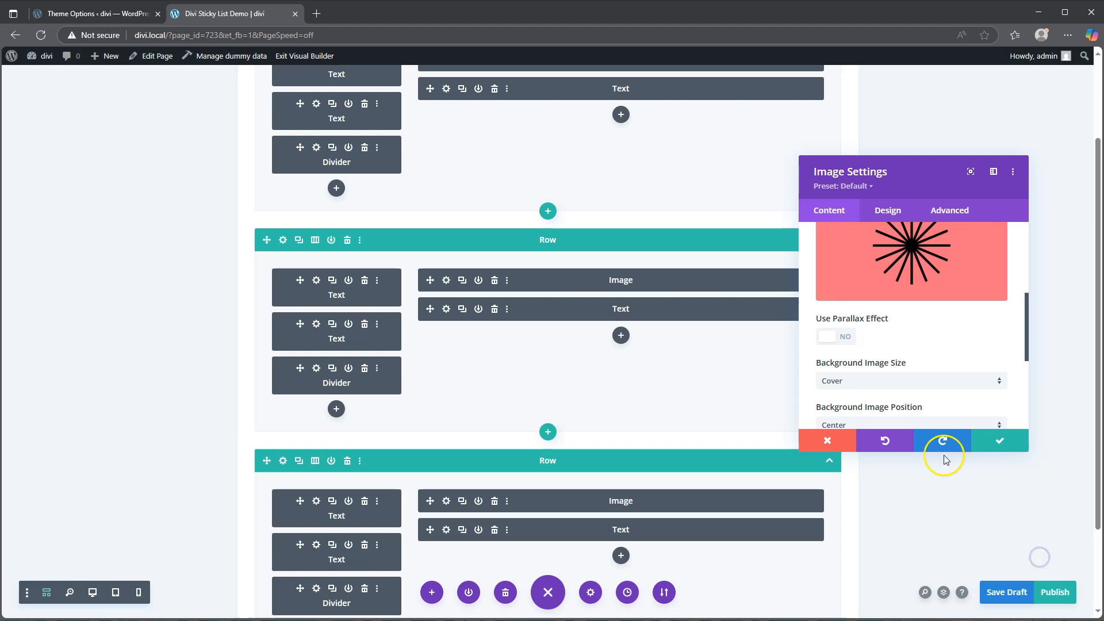
click(986, 442)
scroll(817, 439, down, 2)
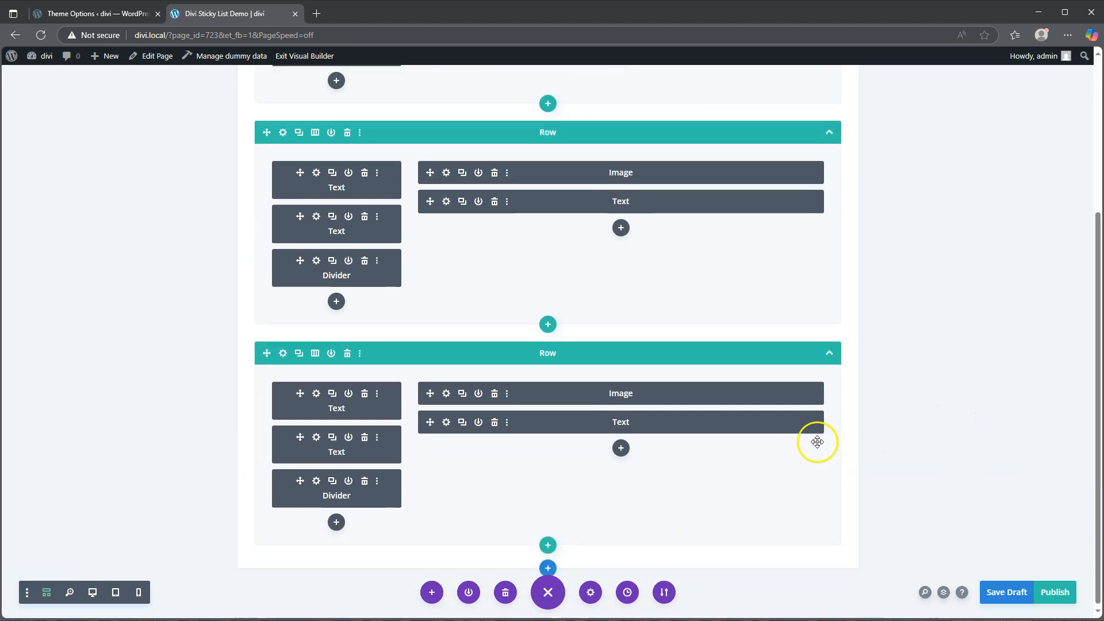
Change the number text in the third row's narrow column to "3." and save the module.
click(316, 391)
scroll(827, 377, down, 1)
click(822, 364)
text(3.)
click(1000, 440)
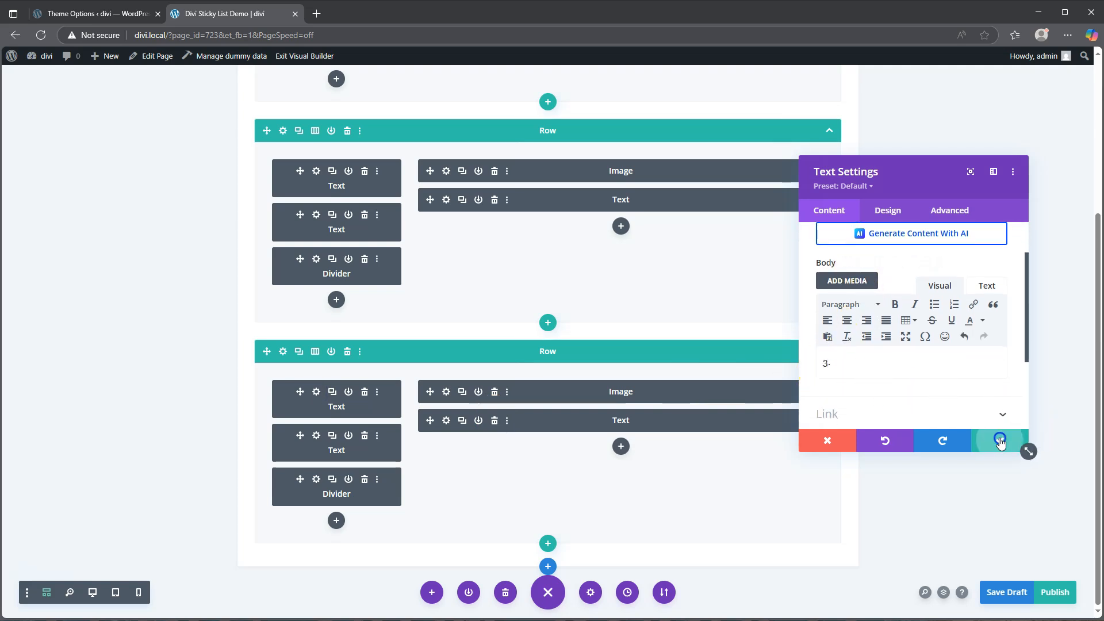
Change the third row's heading text to "Develop." and save the module.
click(317, 436)
scroll(834, 351, down, 1)
drag(868, 366, 806, 376)
text(Develop.)
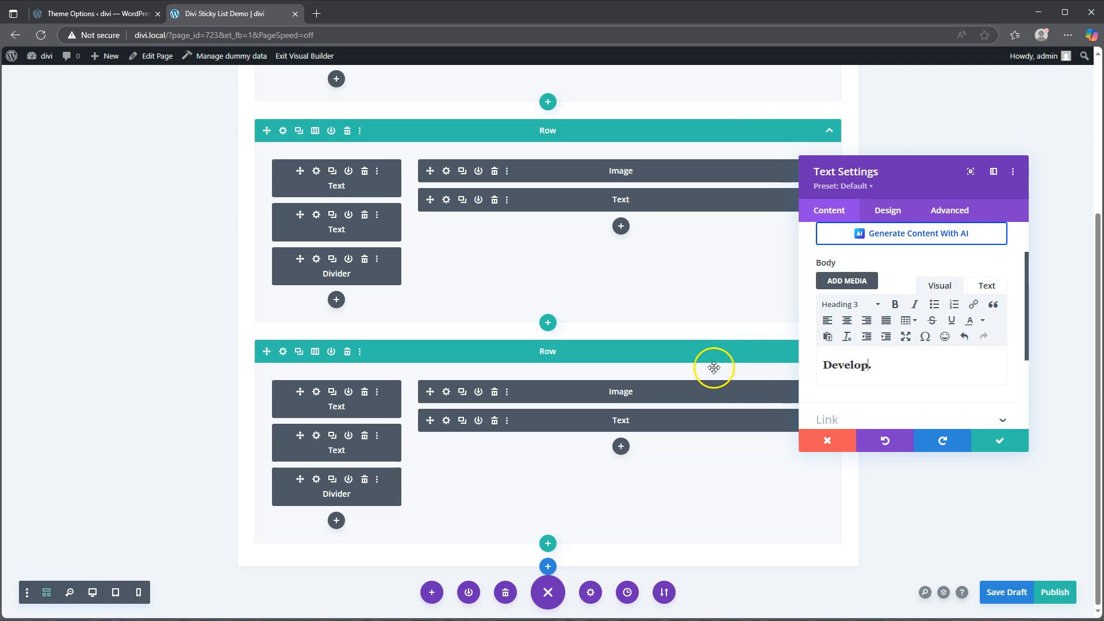
click(1003, 440)
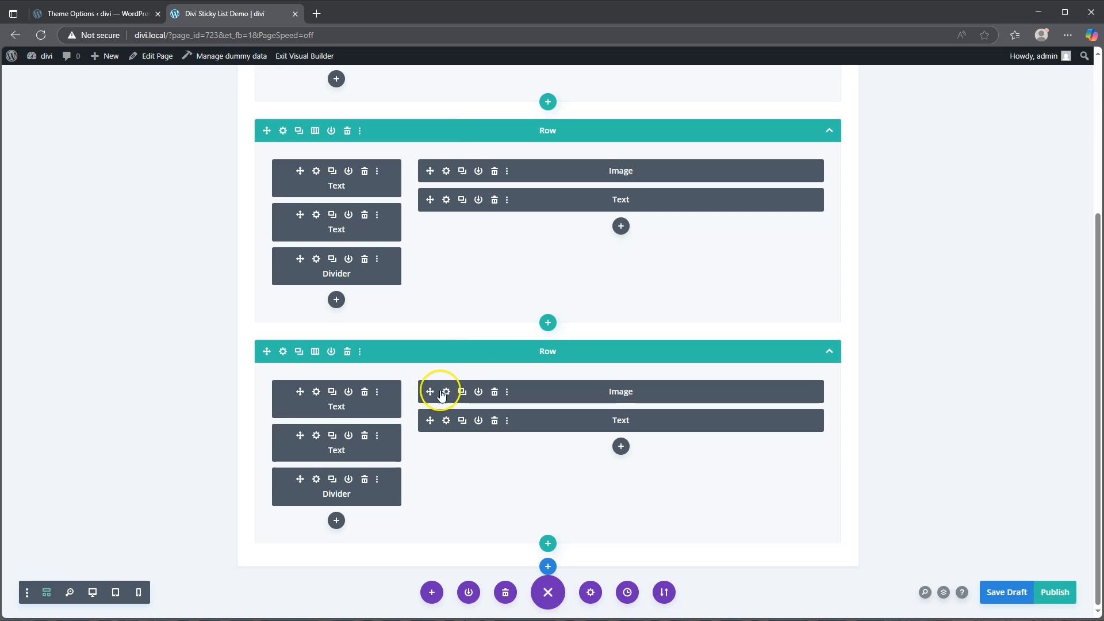
Replace the background image of the third row's Image module with financial-planning-31.png and save the module.
click(446, 392)
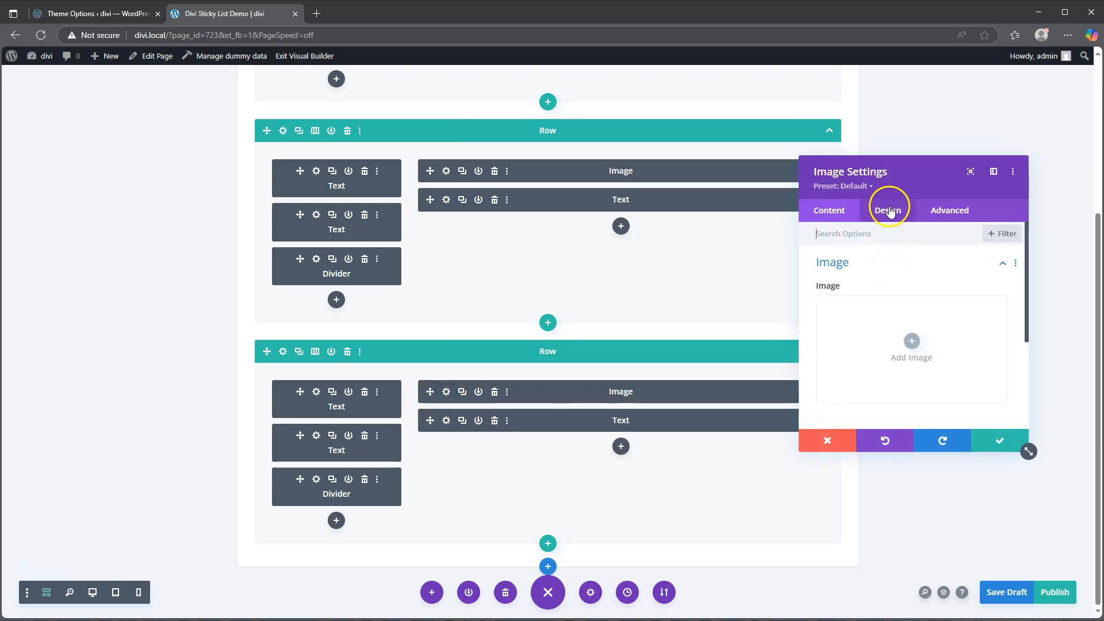
scroll(903, 293, down, 3)
click(897, 315)
scroll(900, 322, down, 1)
scroll(897, 288, up, 2)
click(897, 282)
scroll(897, 287, down, 2)
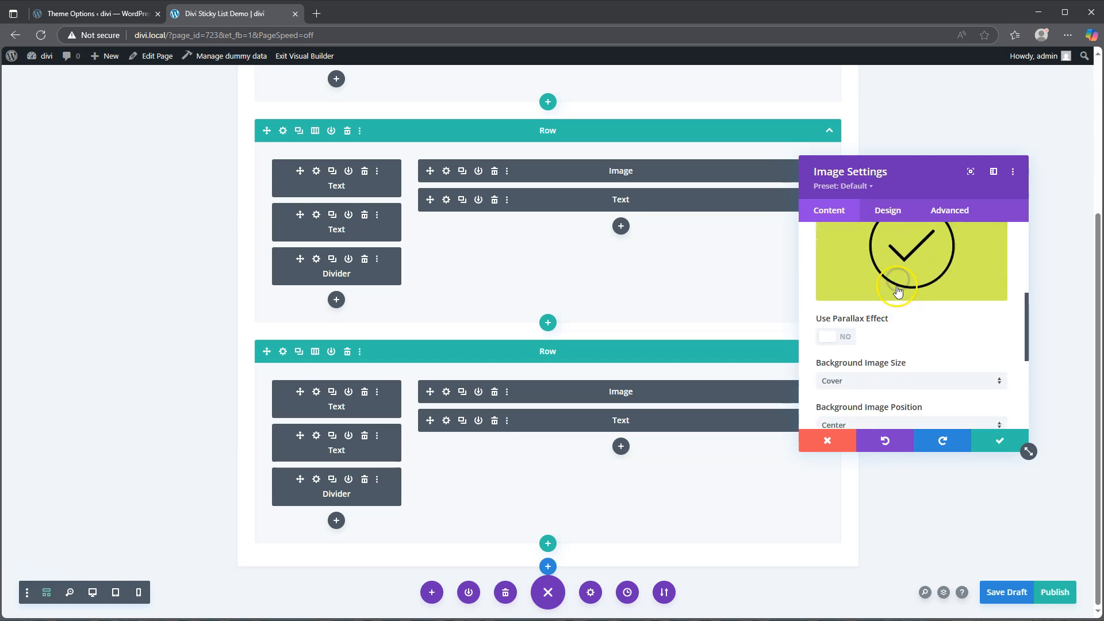
click(895, 290)
click(858, 368)
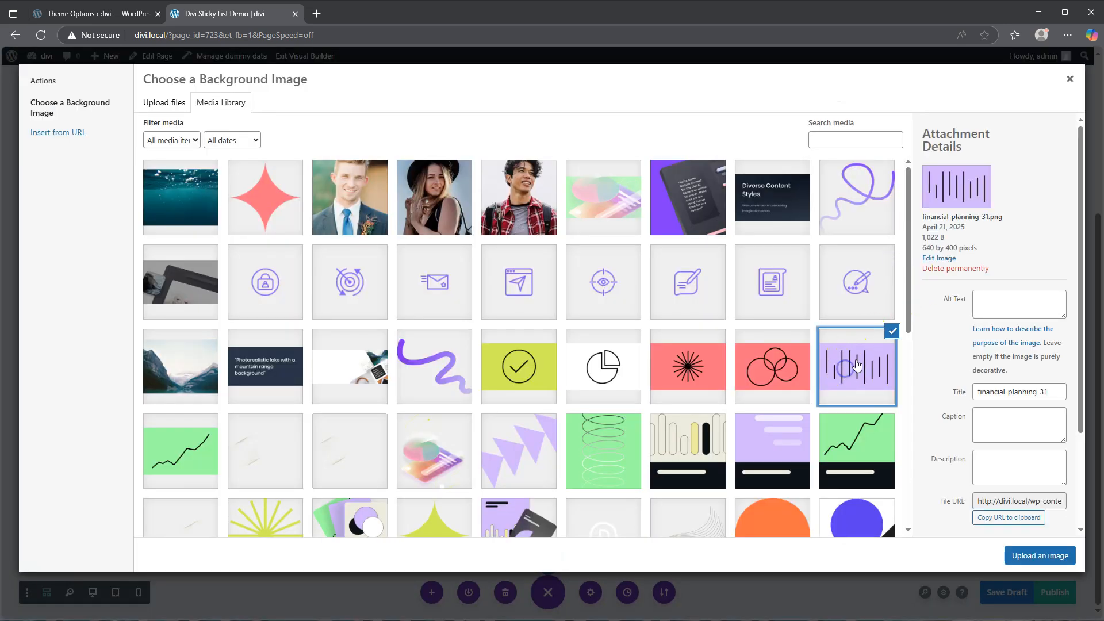
click(1040, 556)
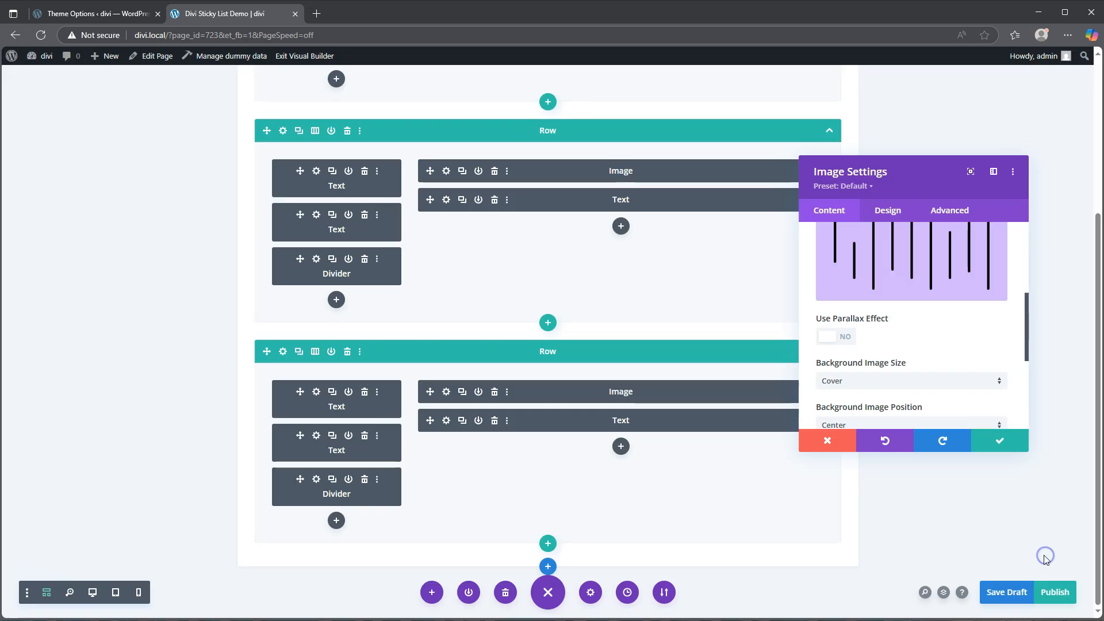
click(1002, 443)
Save the page as a draft and exit the visual builder to the live page.
click(1004, 592)
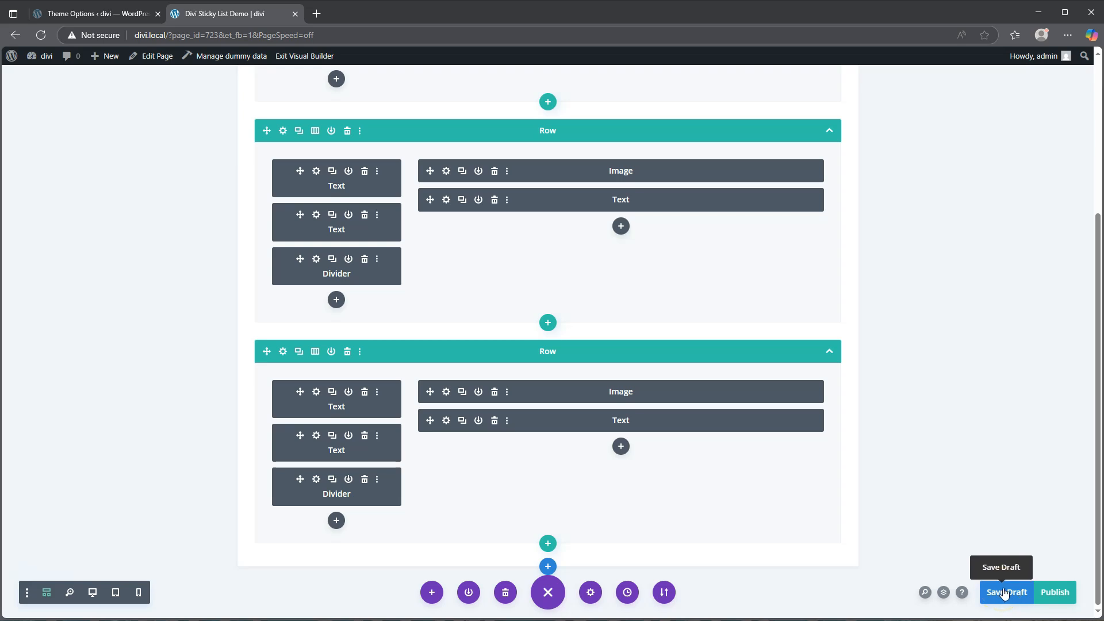
click(1004, 593)
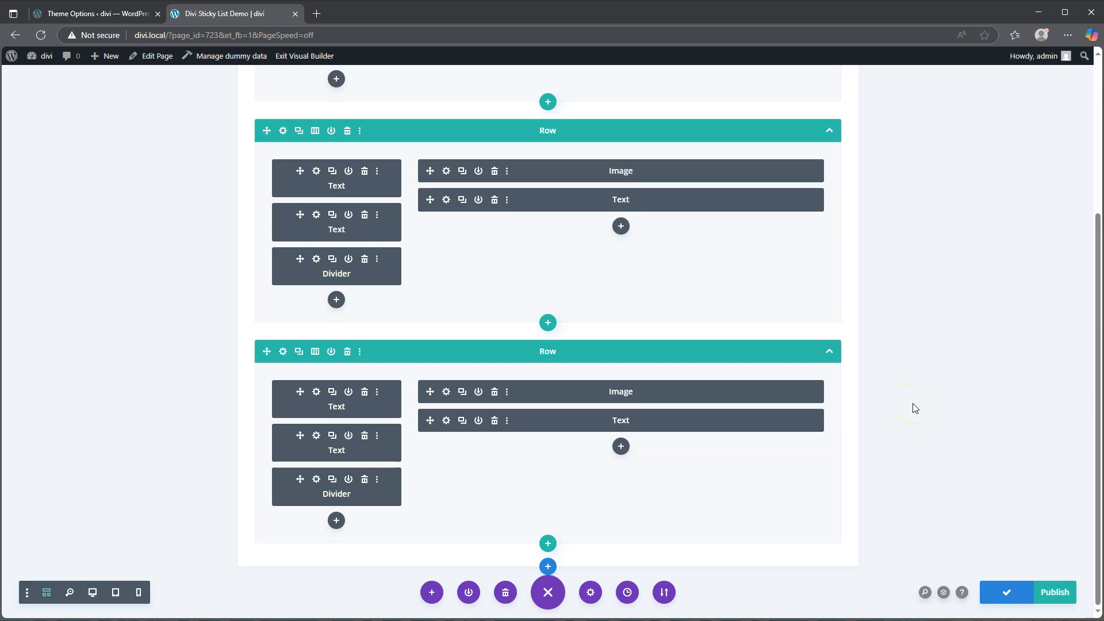
click(304, 56)
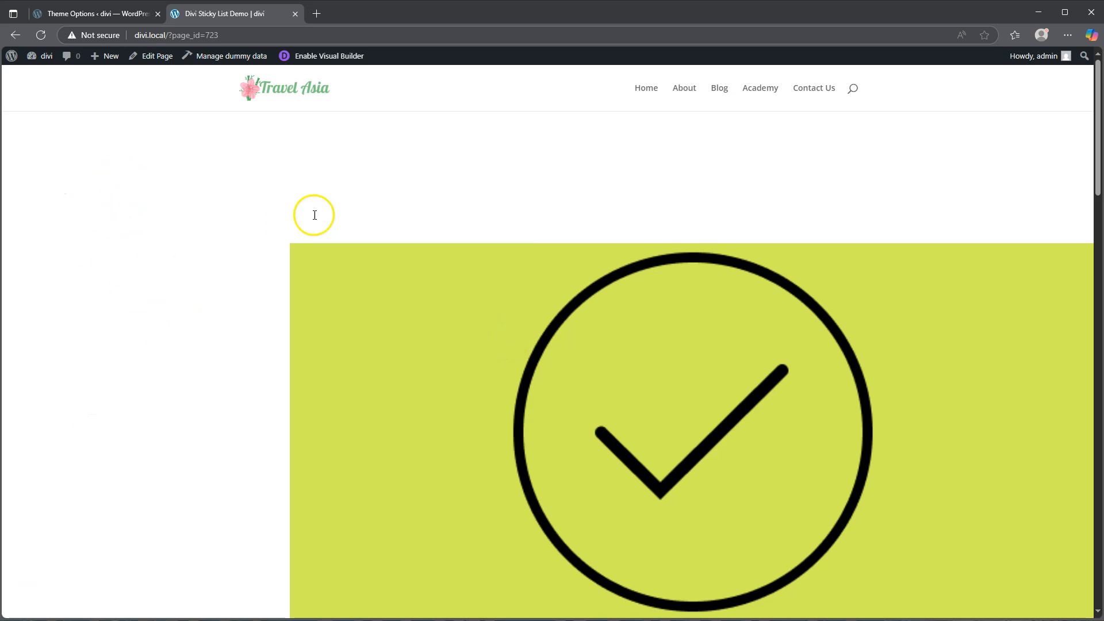
Examine how the three numbered headings shrink, fade in and stack beside the content while moving through the live page.
scroll(405, 183, down, 3)
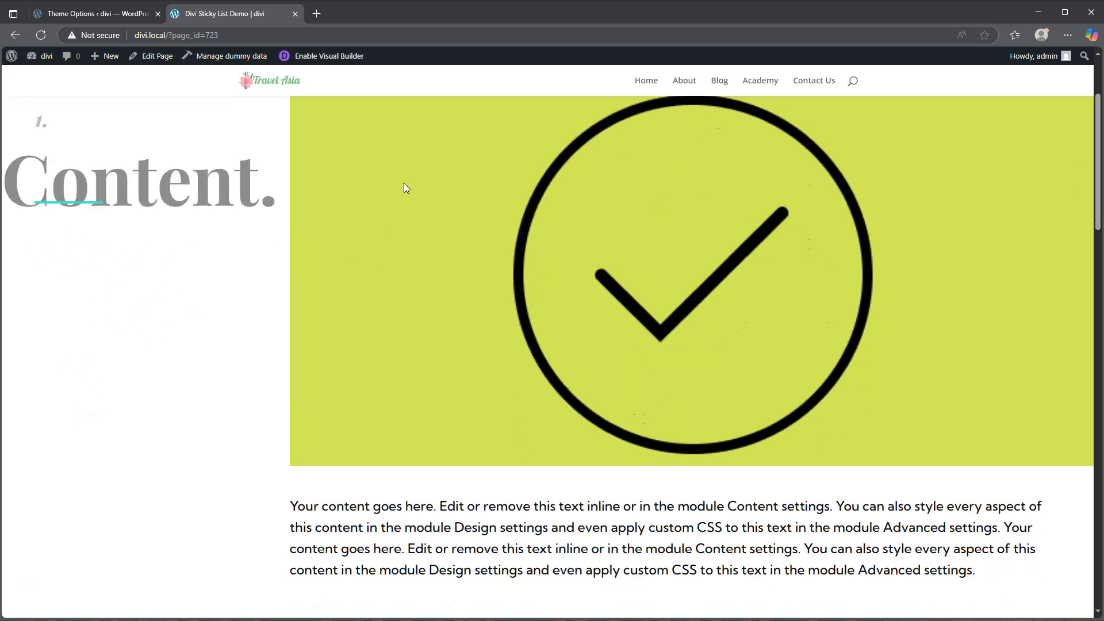
scroll(406, 188, down, 5)
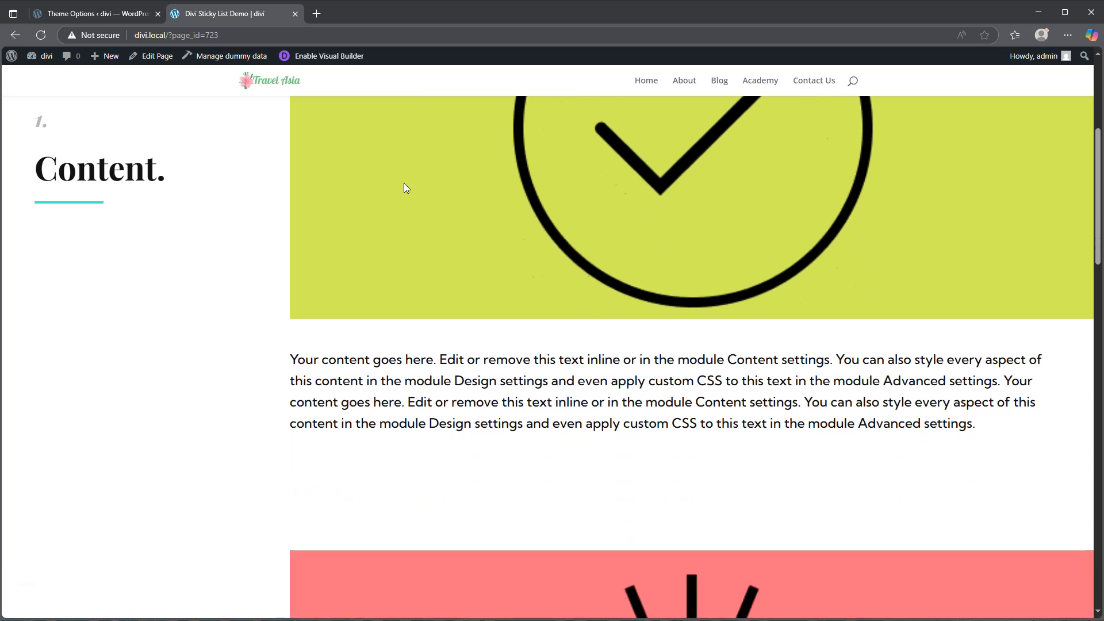
scroll(405, 187, down, 4)
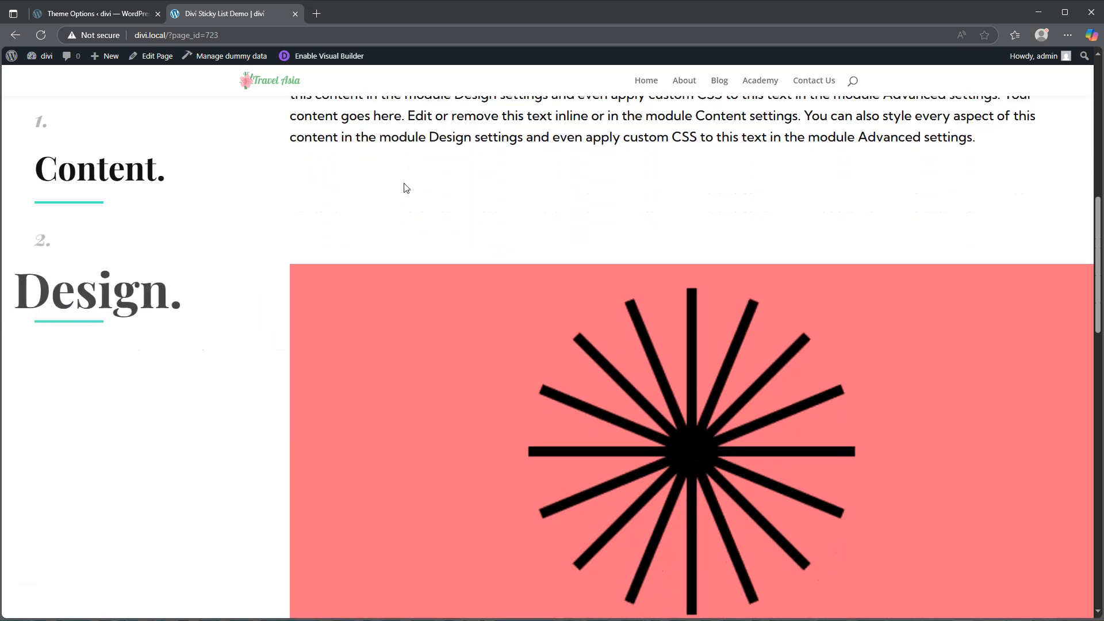
scroll(405, 188, down, 10)
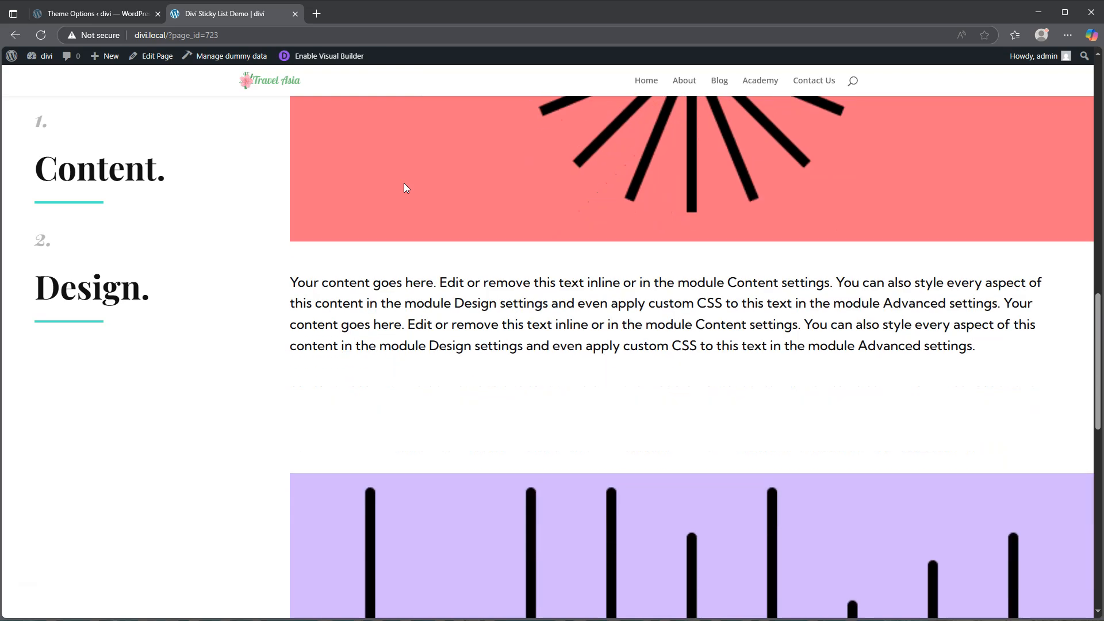
scroll(404, 184, down, 2)
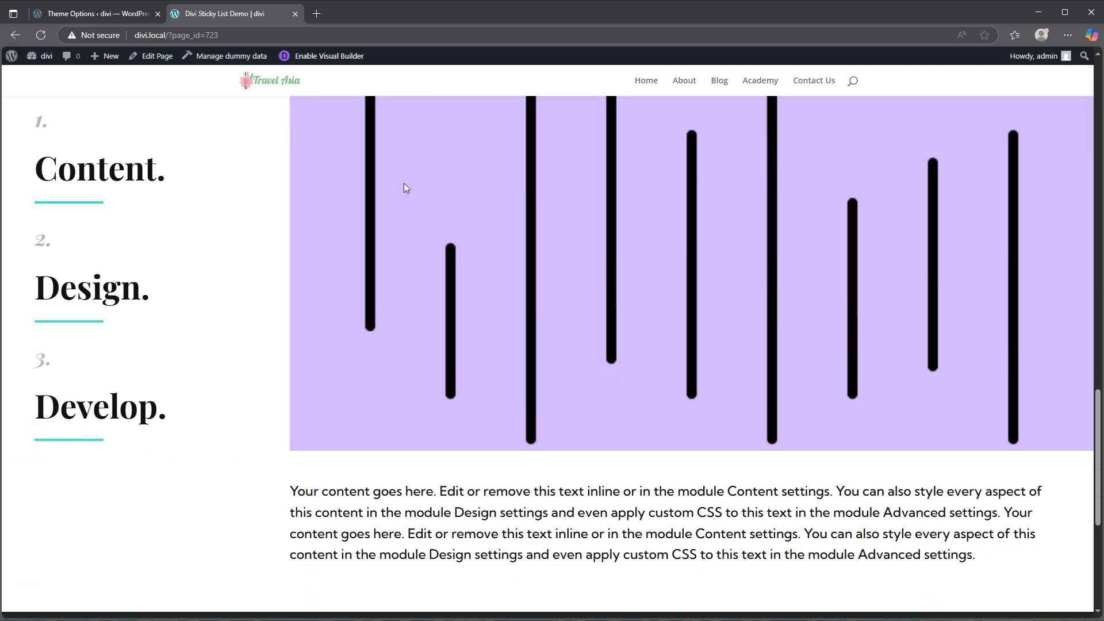
scroll(404, 184, up, 7)
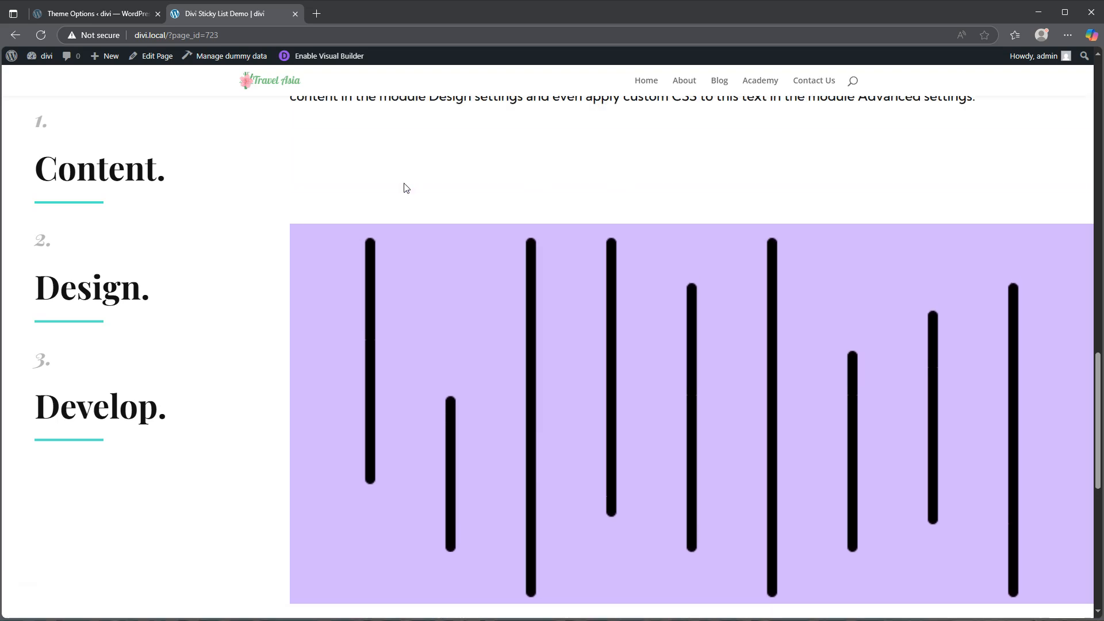
scroll(405, 188, up, 7)
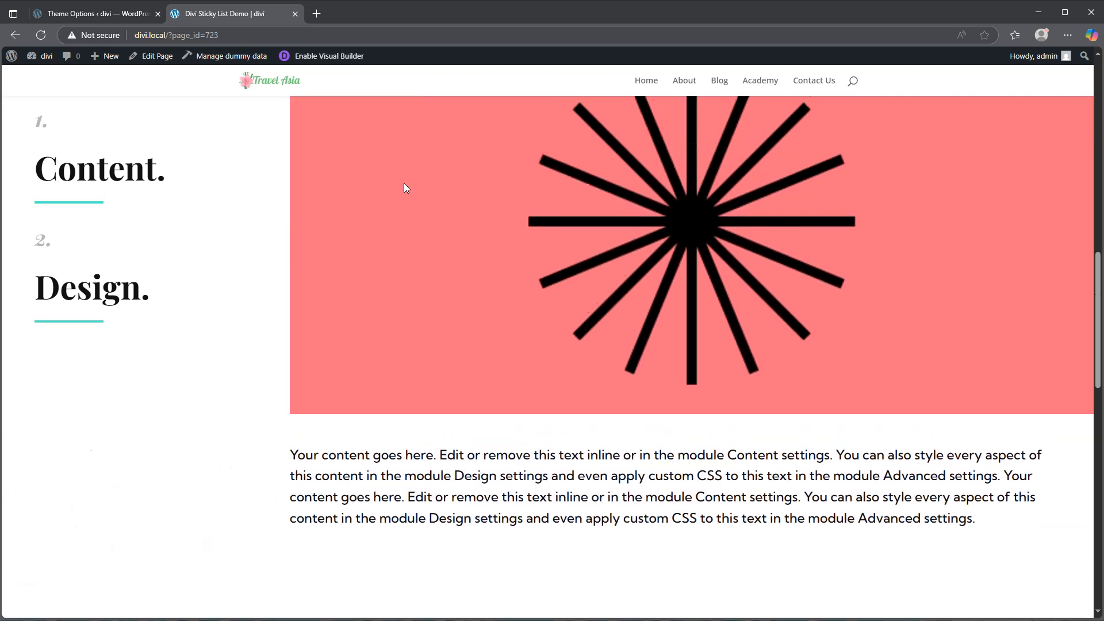
scroll(406, 187, up, 10)
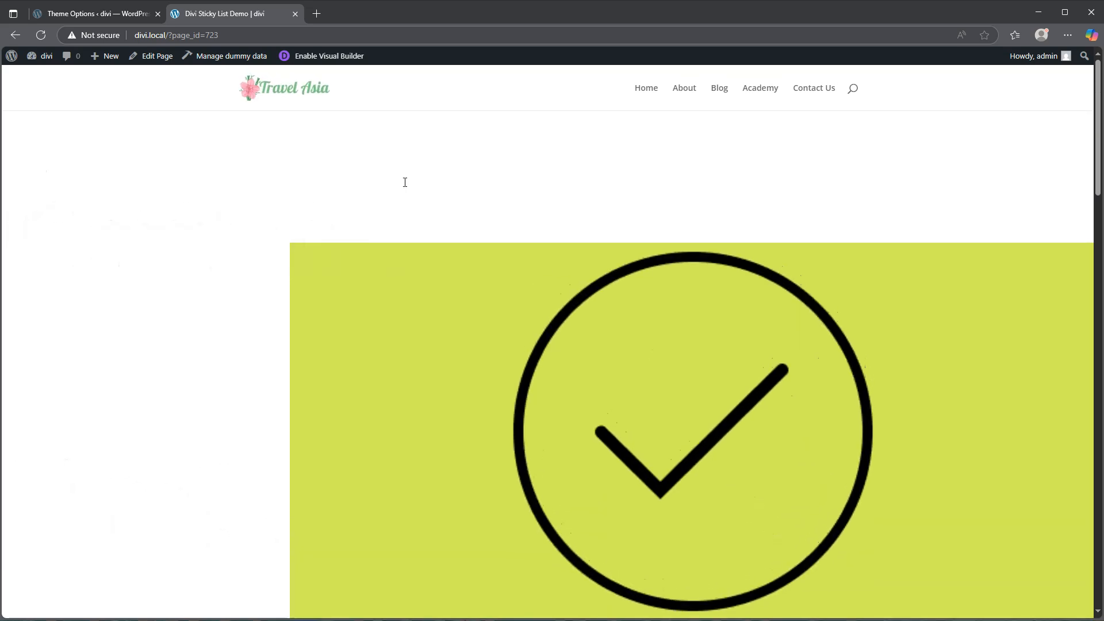
click(407, 170)
scroll(384, 210, down, 4)
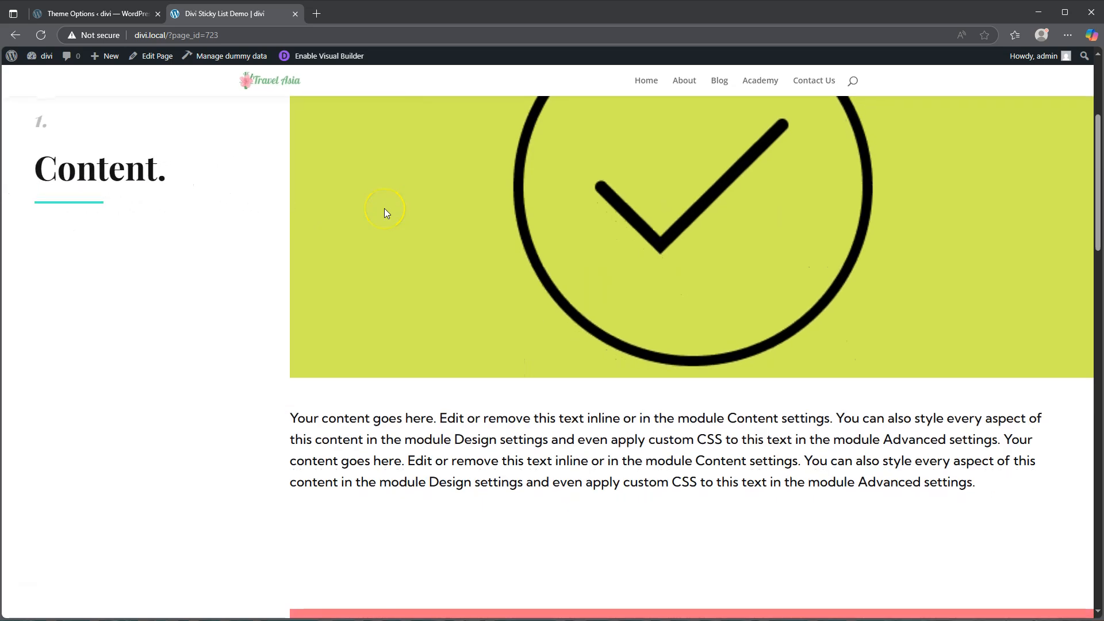